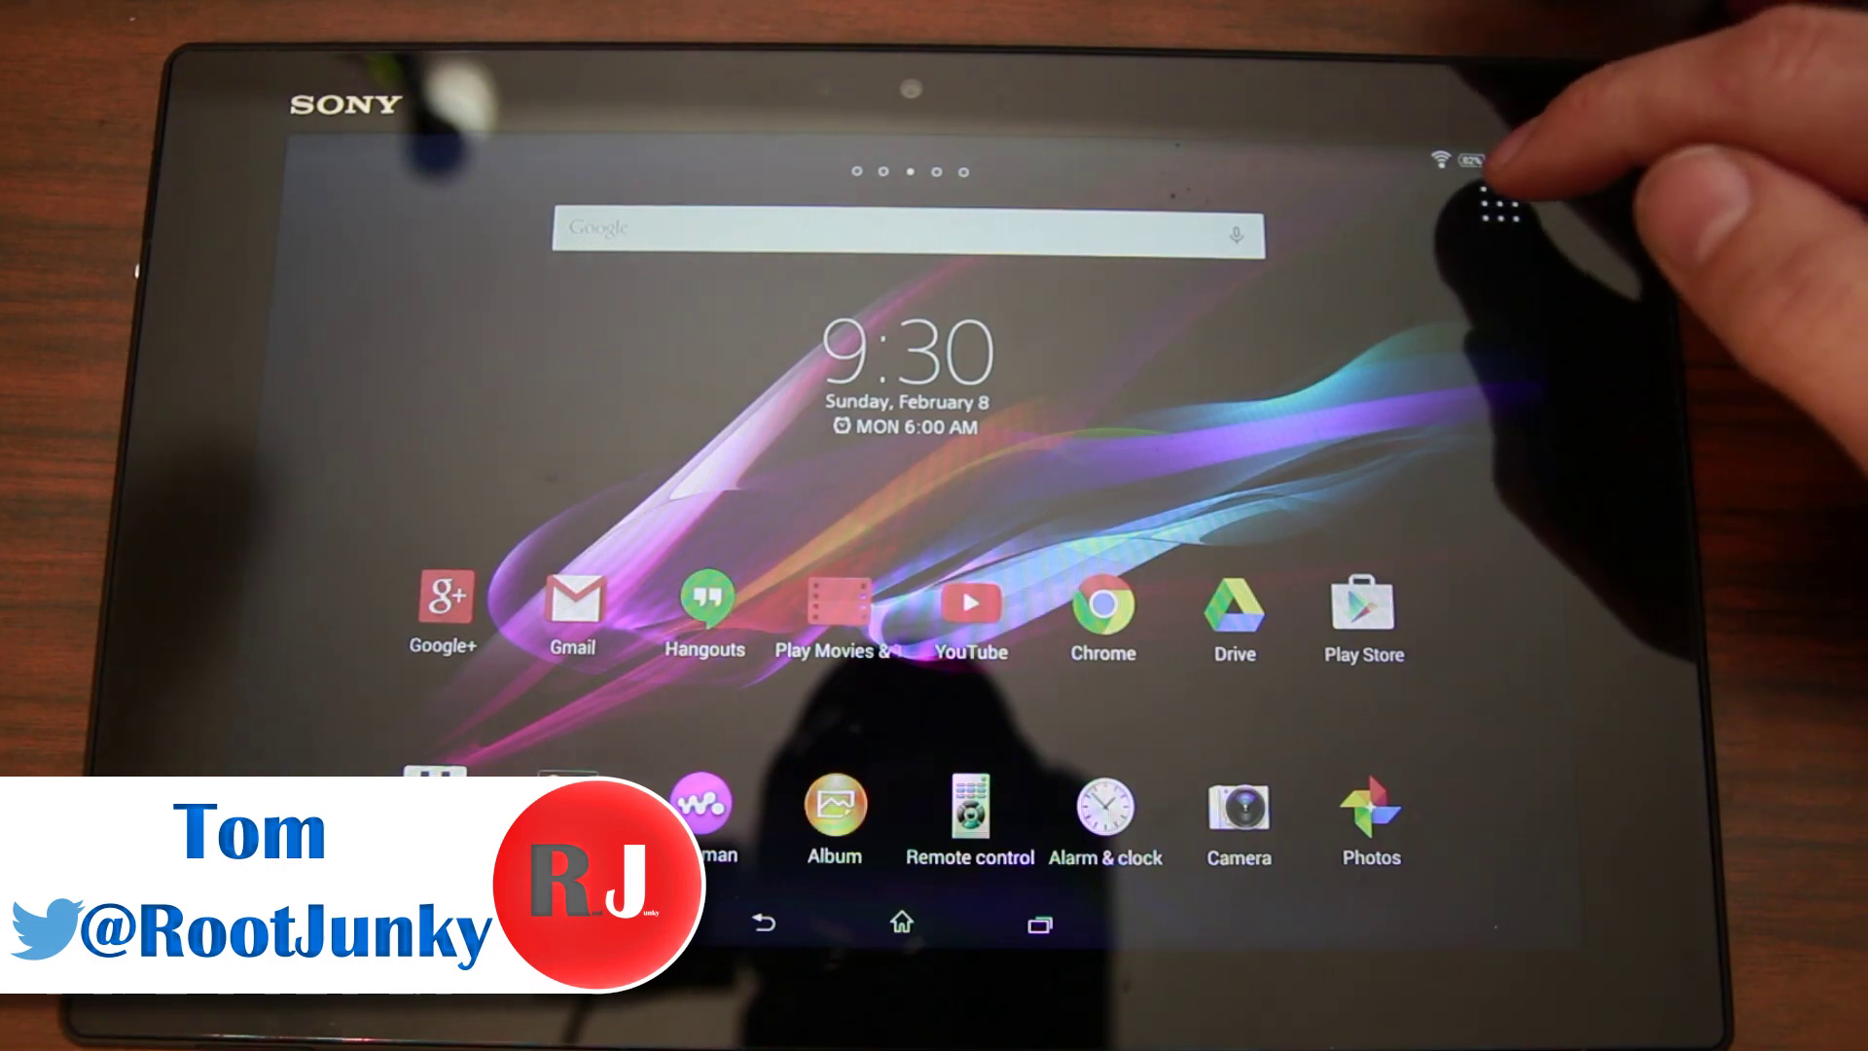
Step: Open Settings from the app drawer's second page and go to About tablet (SGP311, Android 4.4.4)
{"action": "left_click", "coordinate": [1499, 203]}
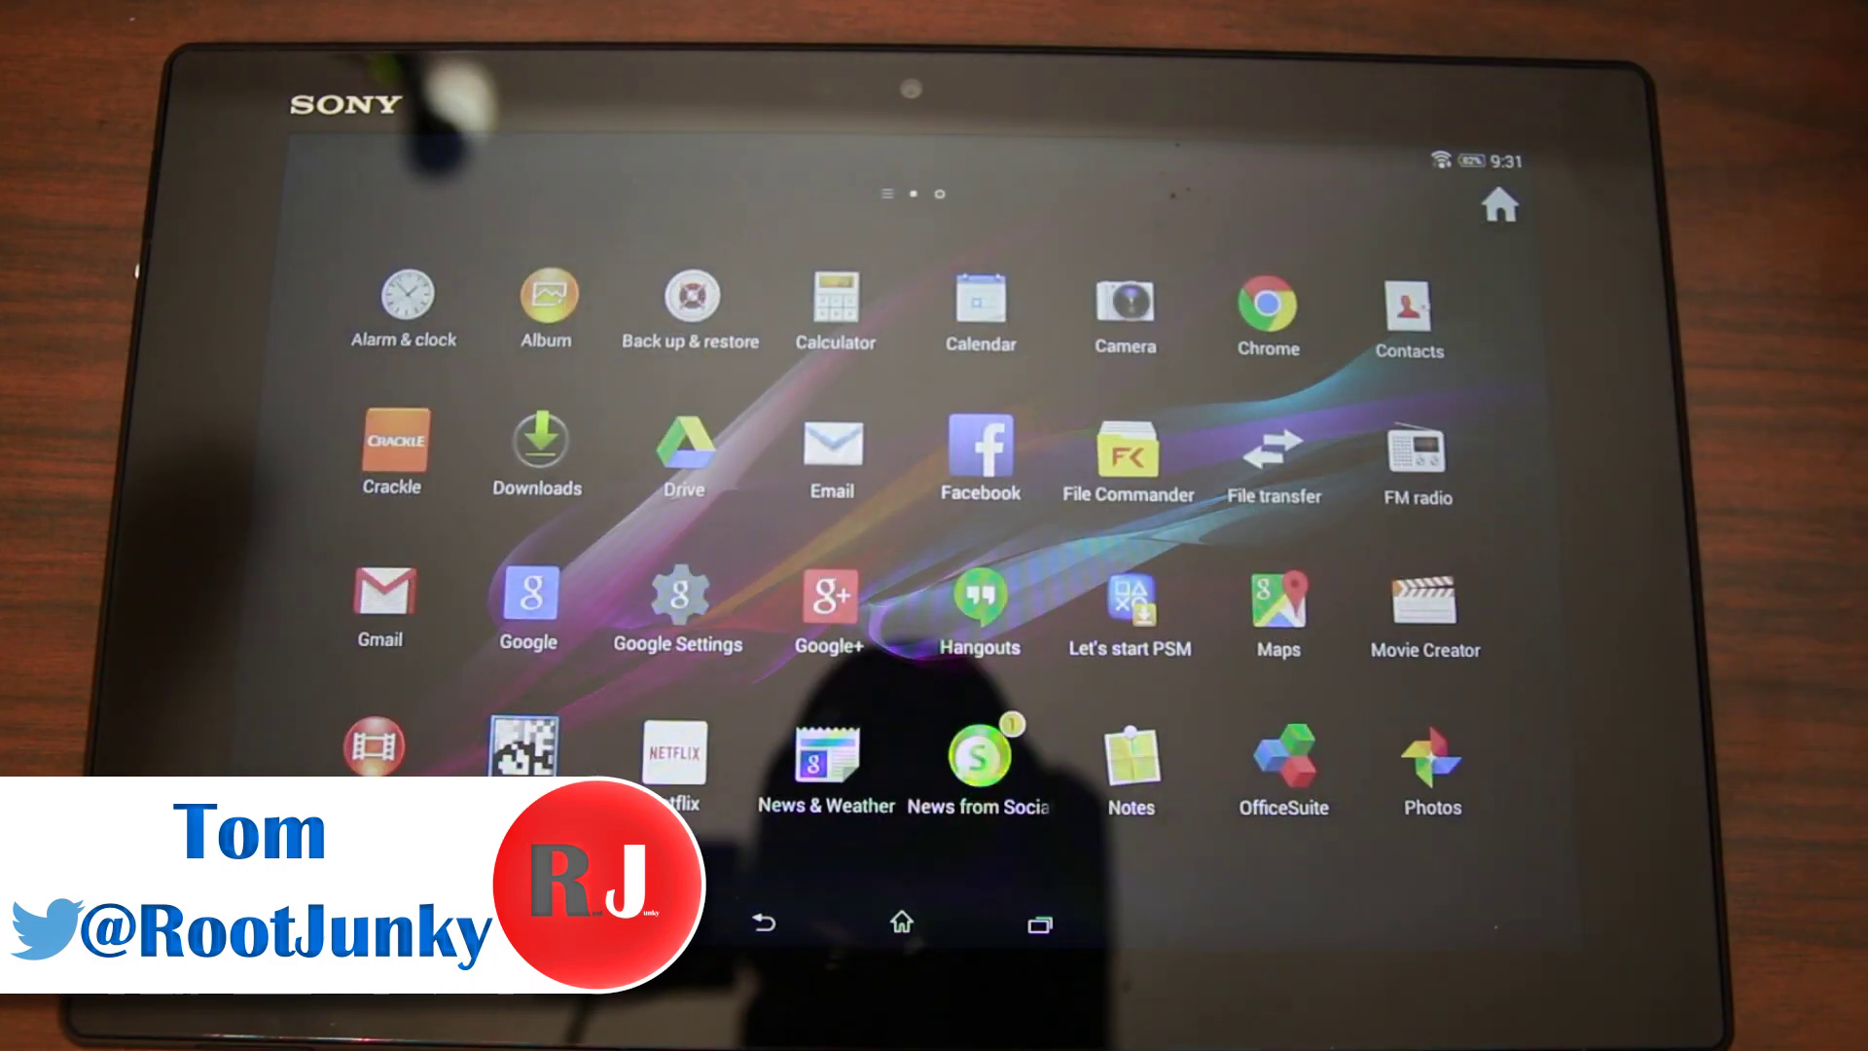
{"action": "left_click_drag", "start_coordinate": [1363, 389], "coordinate": [876, 409]}
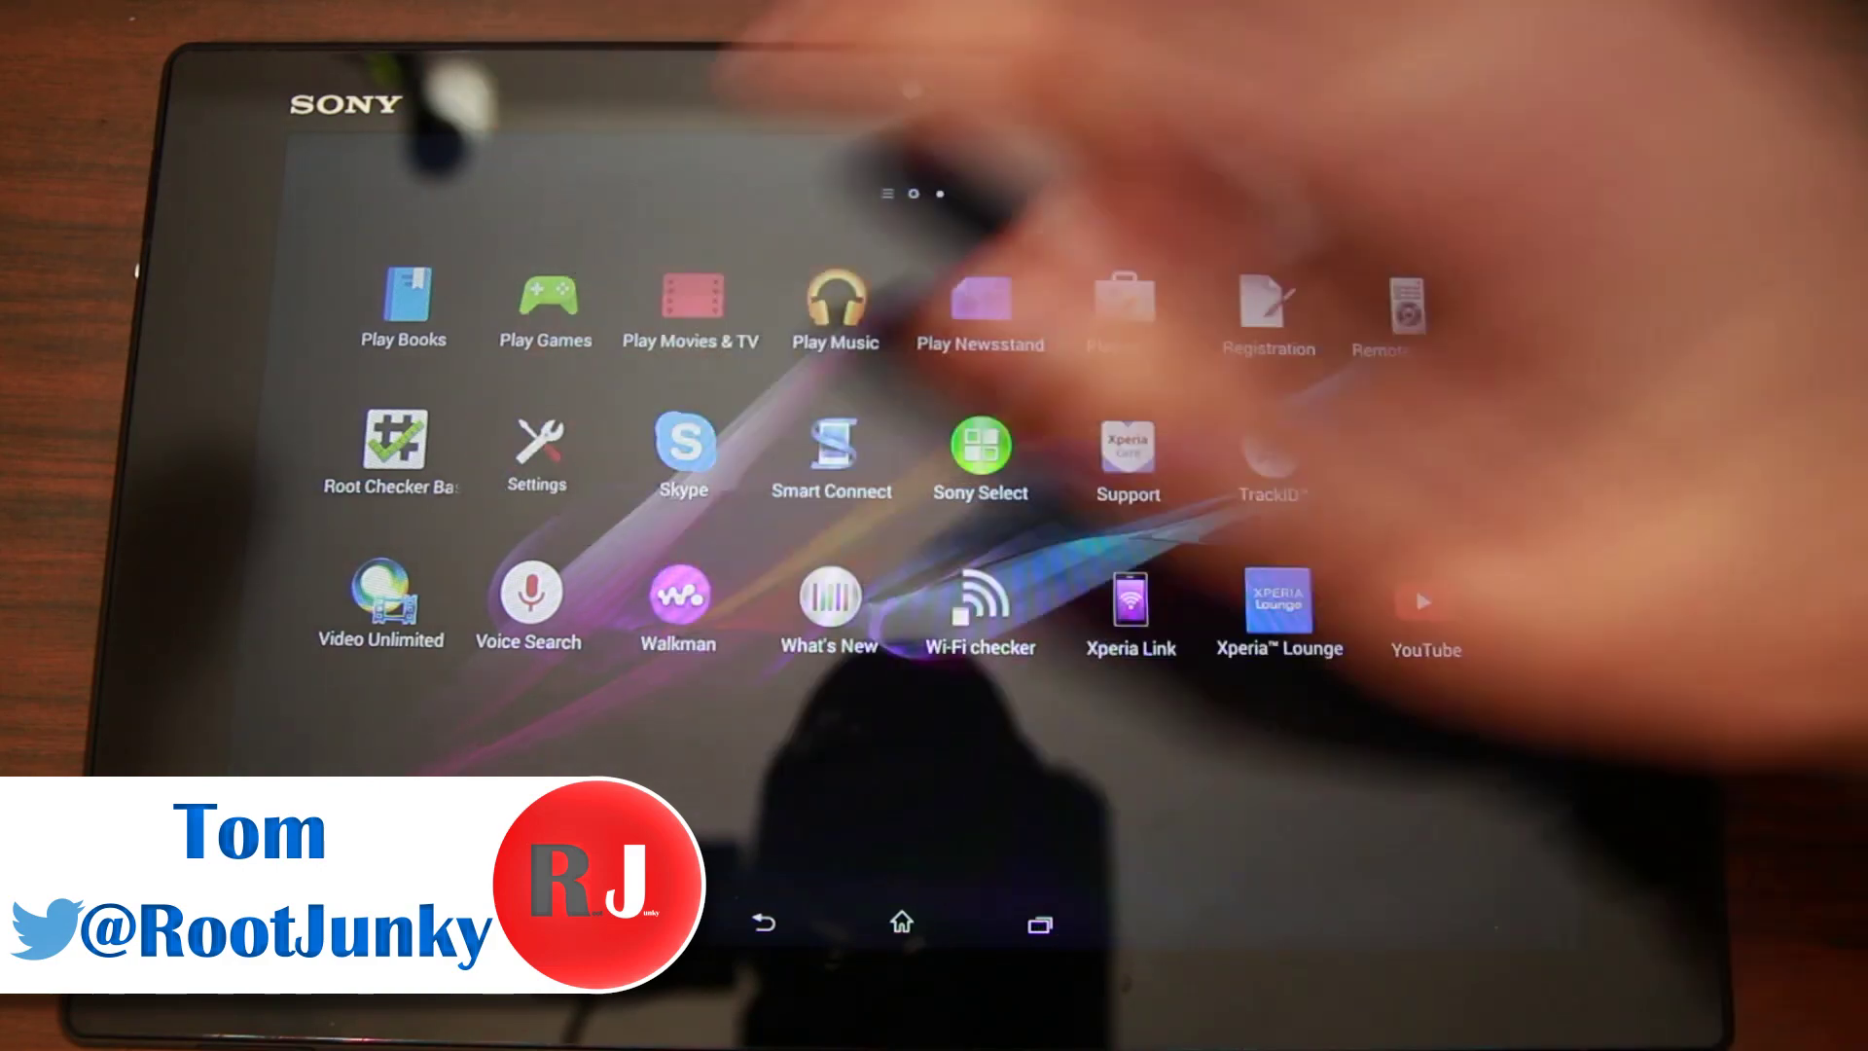
{"action": "left_click", "coordinate": [536, 448]}
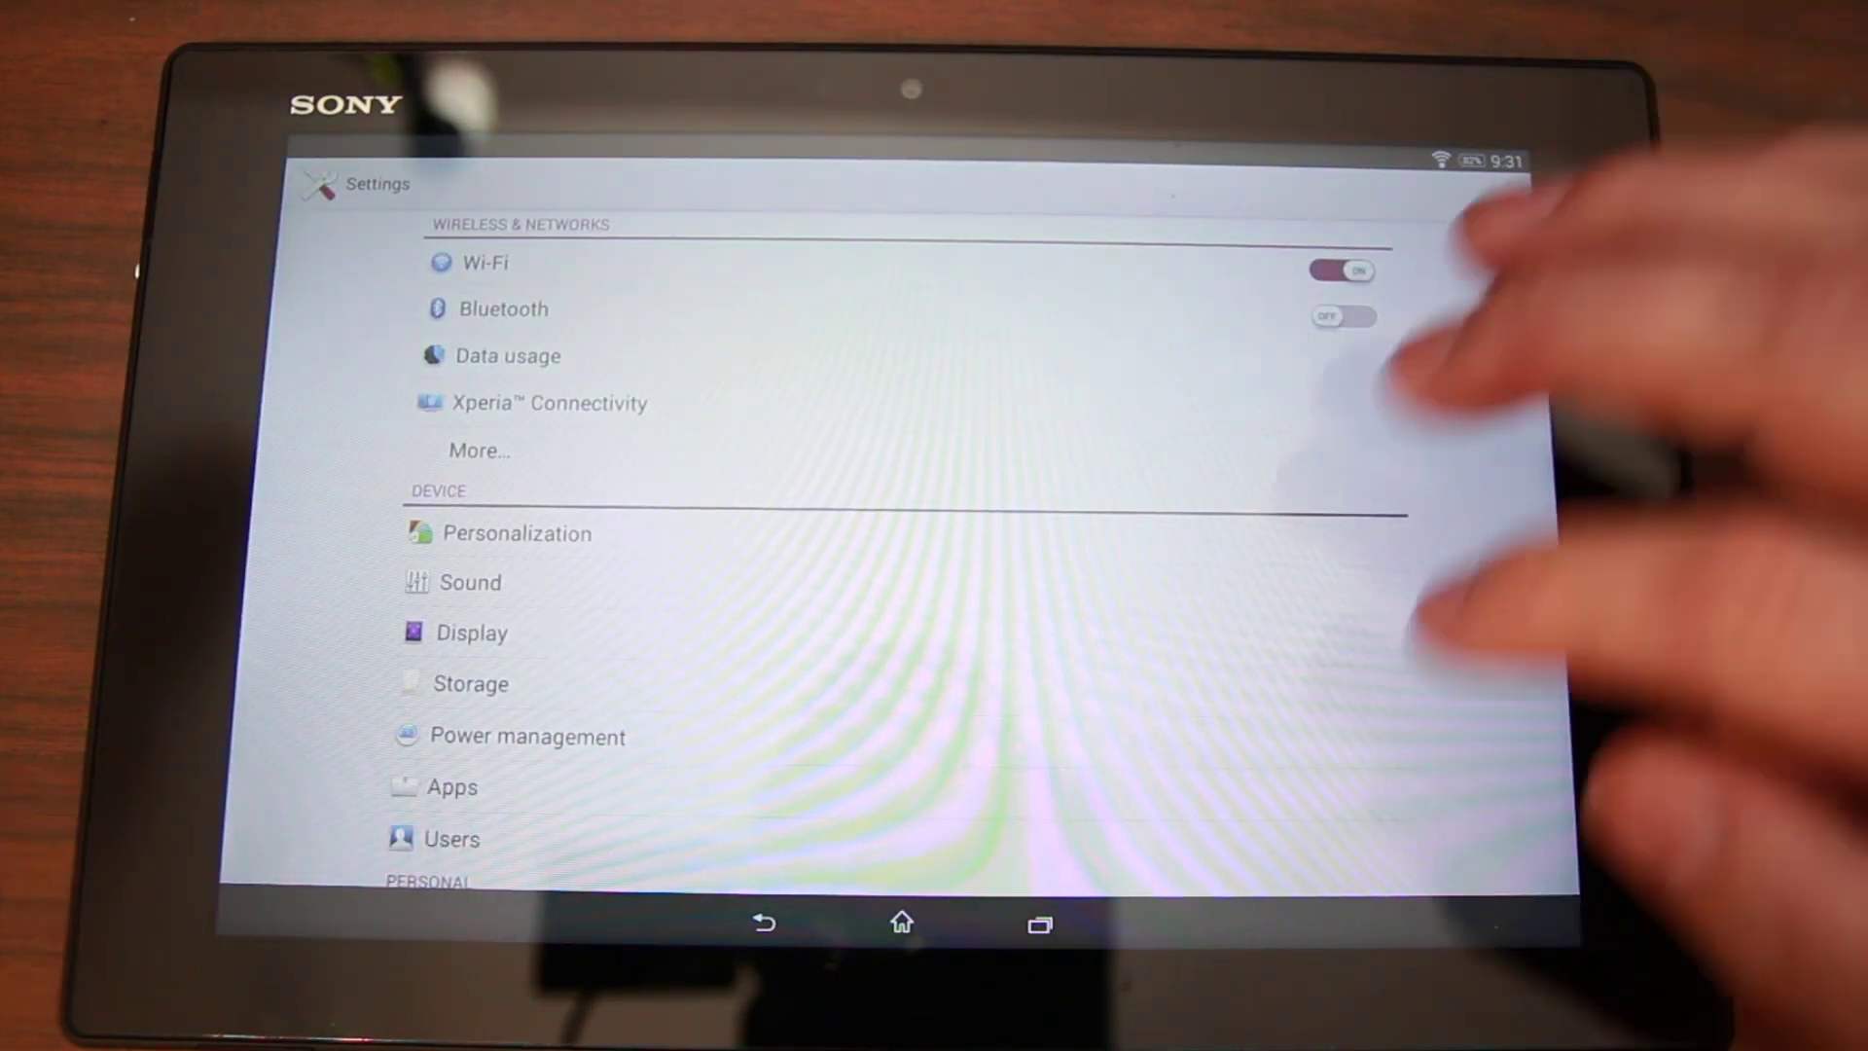
{"action": "left_click_drag", "start_coordinate": [1363, 681], "coordinate": [1362, 292]}
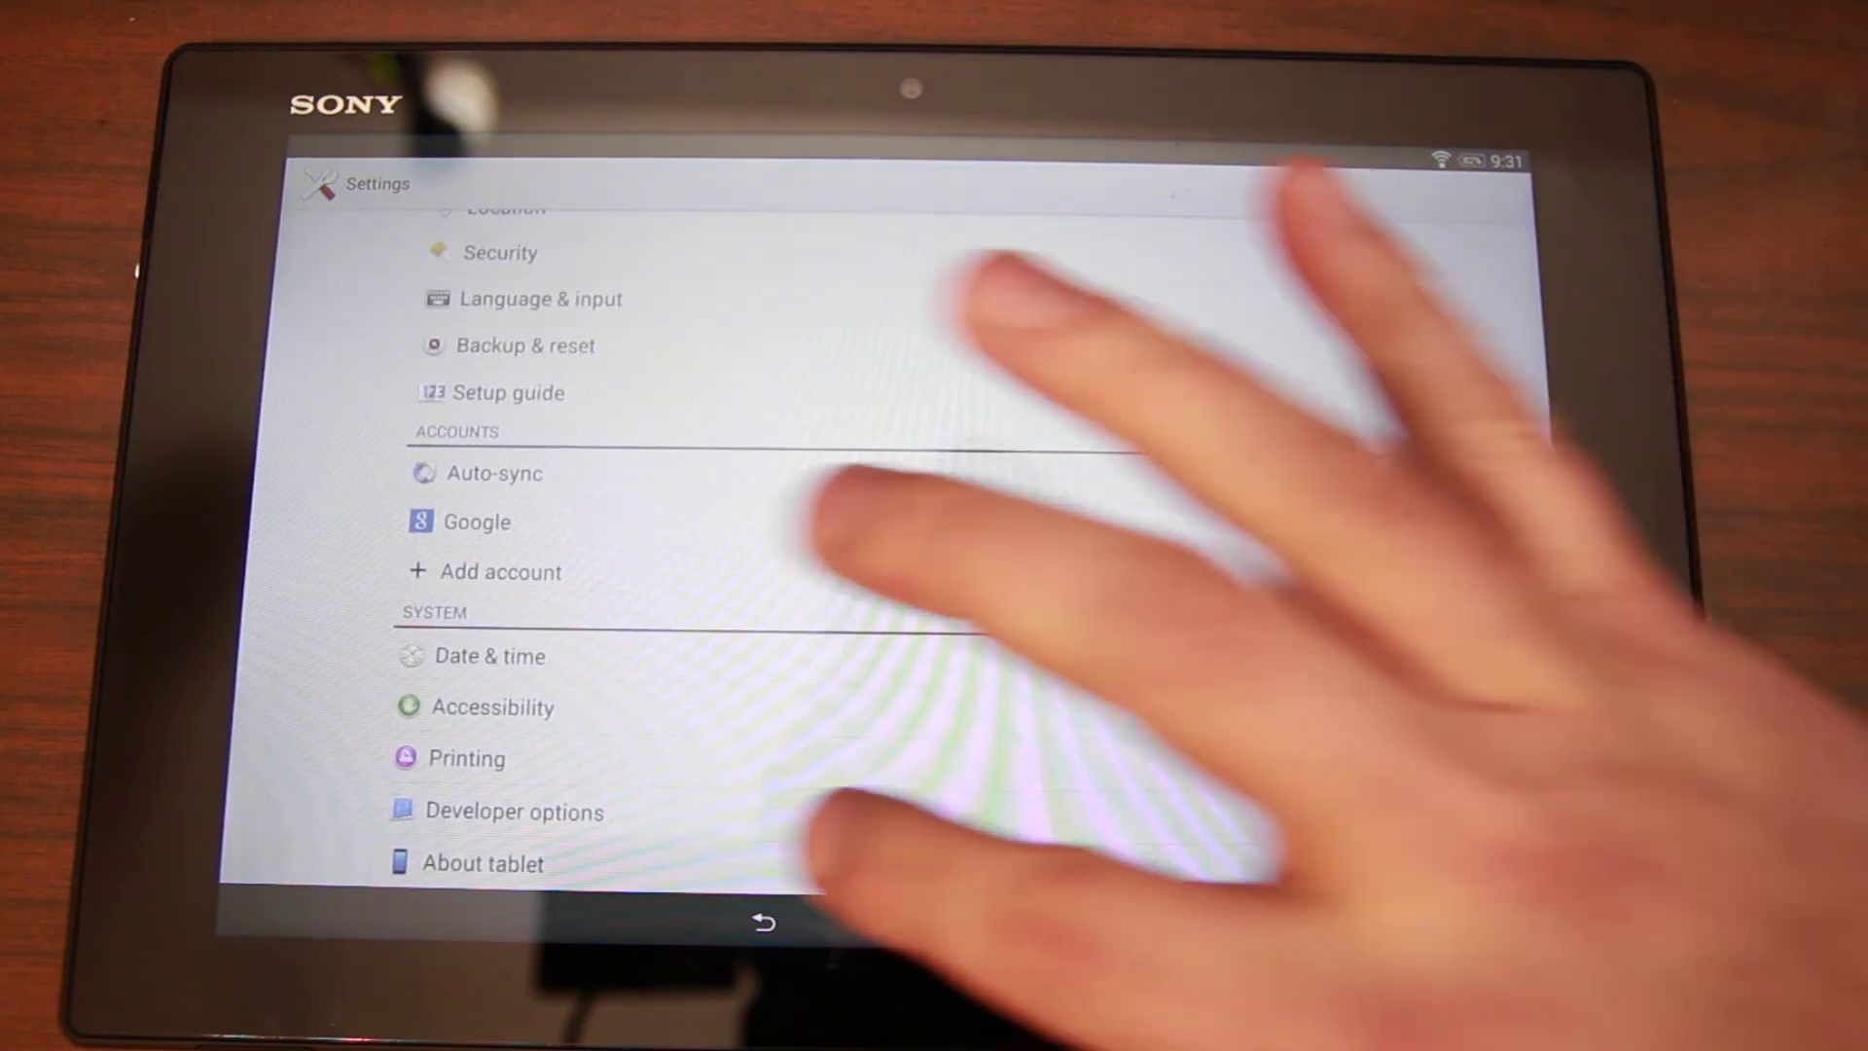
{"action": "left_click", "coordinate": [484, 863]}
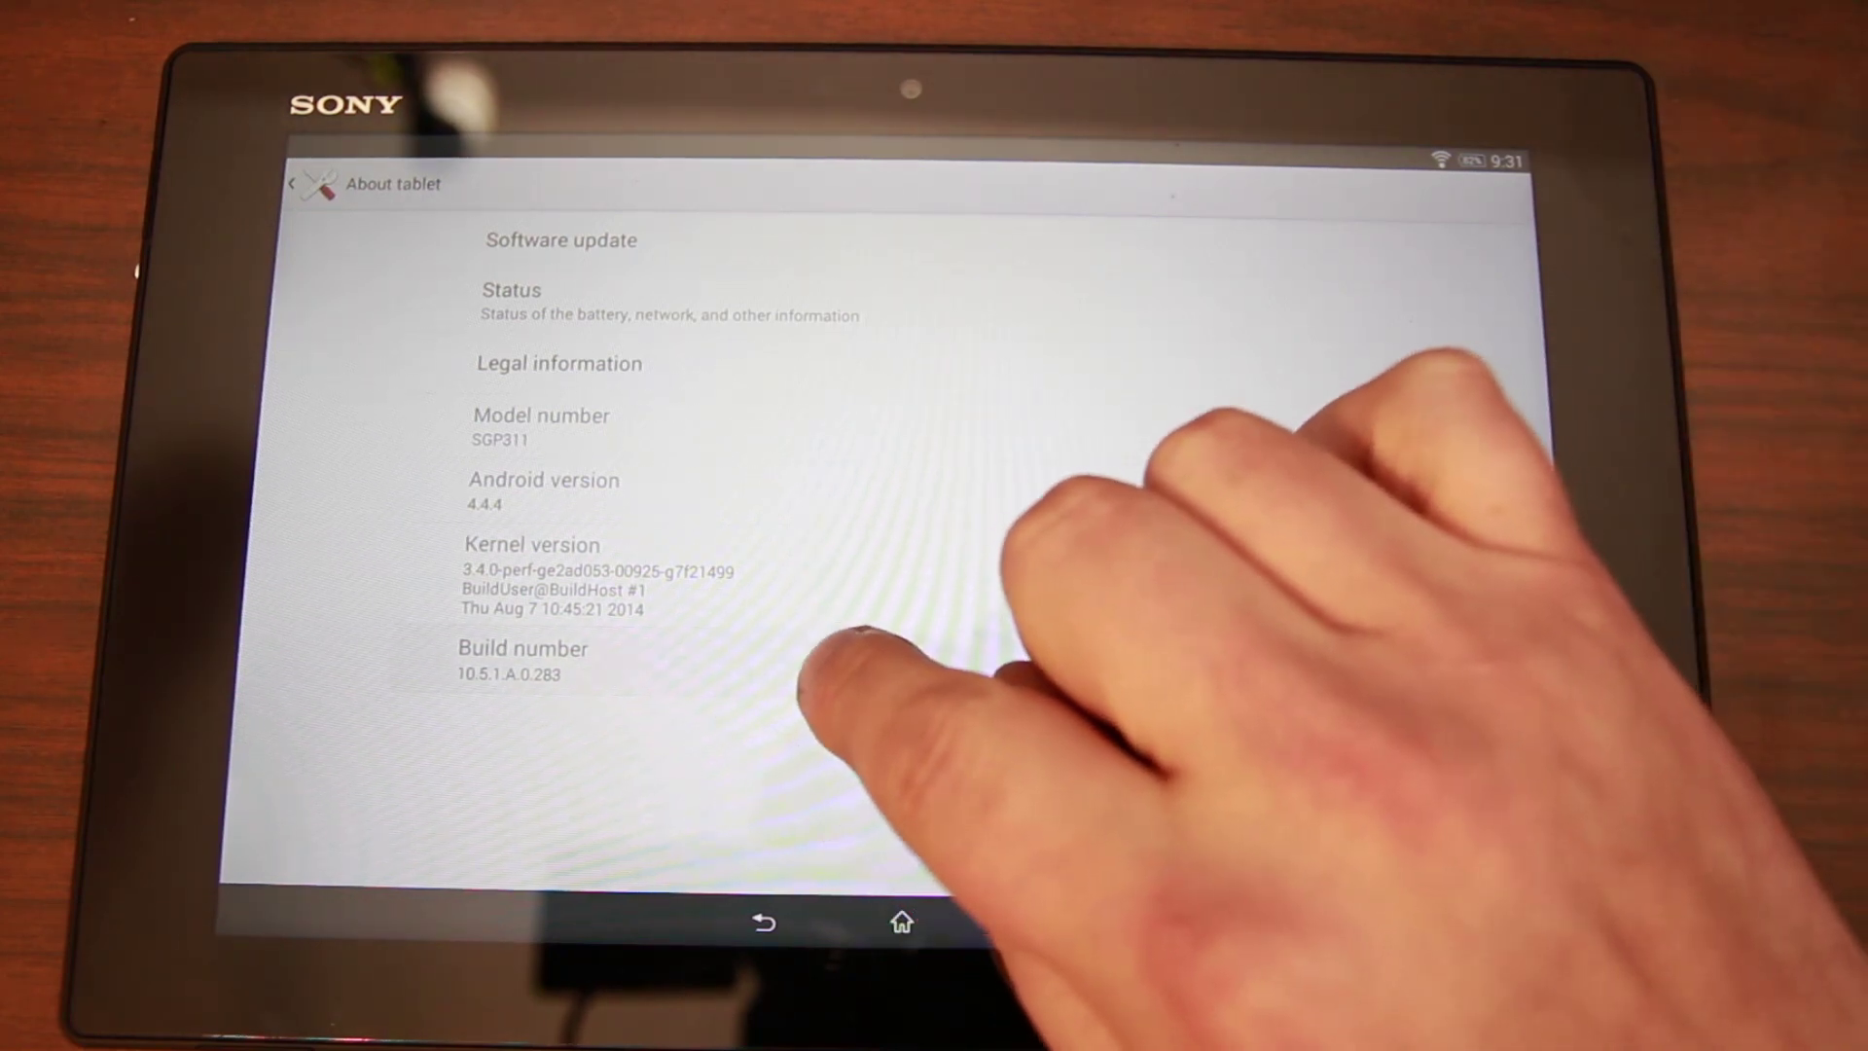
Step: Confirm via Build number that developer mode is already on, then view Developer options
{"action": "left_click", "coordinate": [822, 662]}
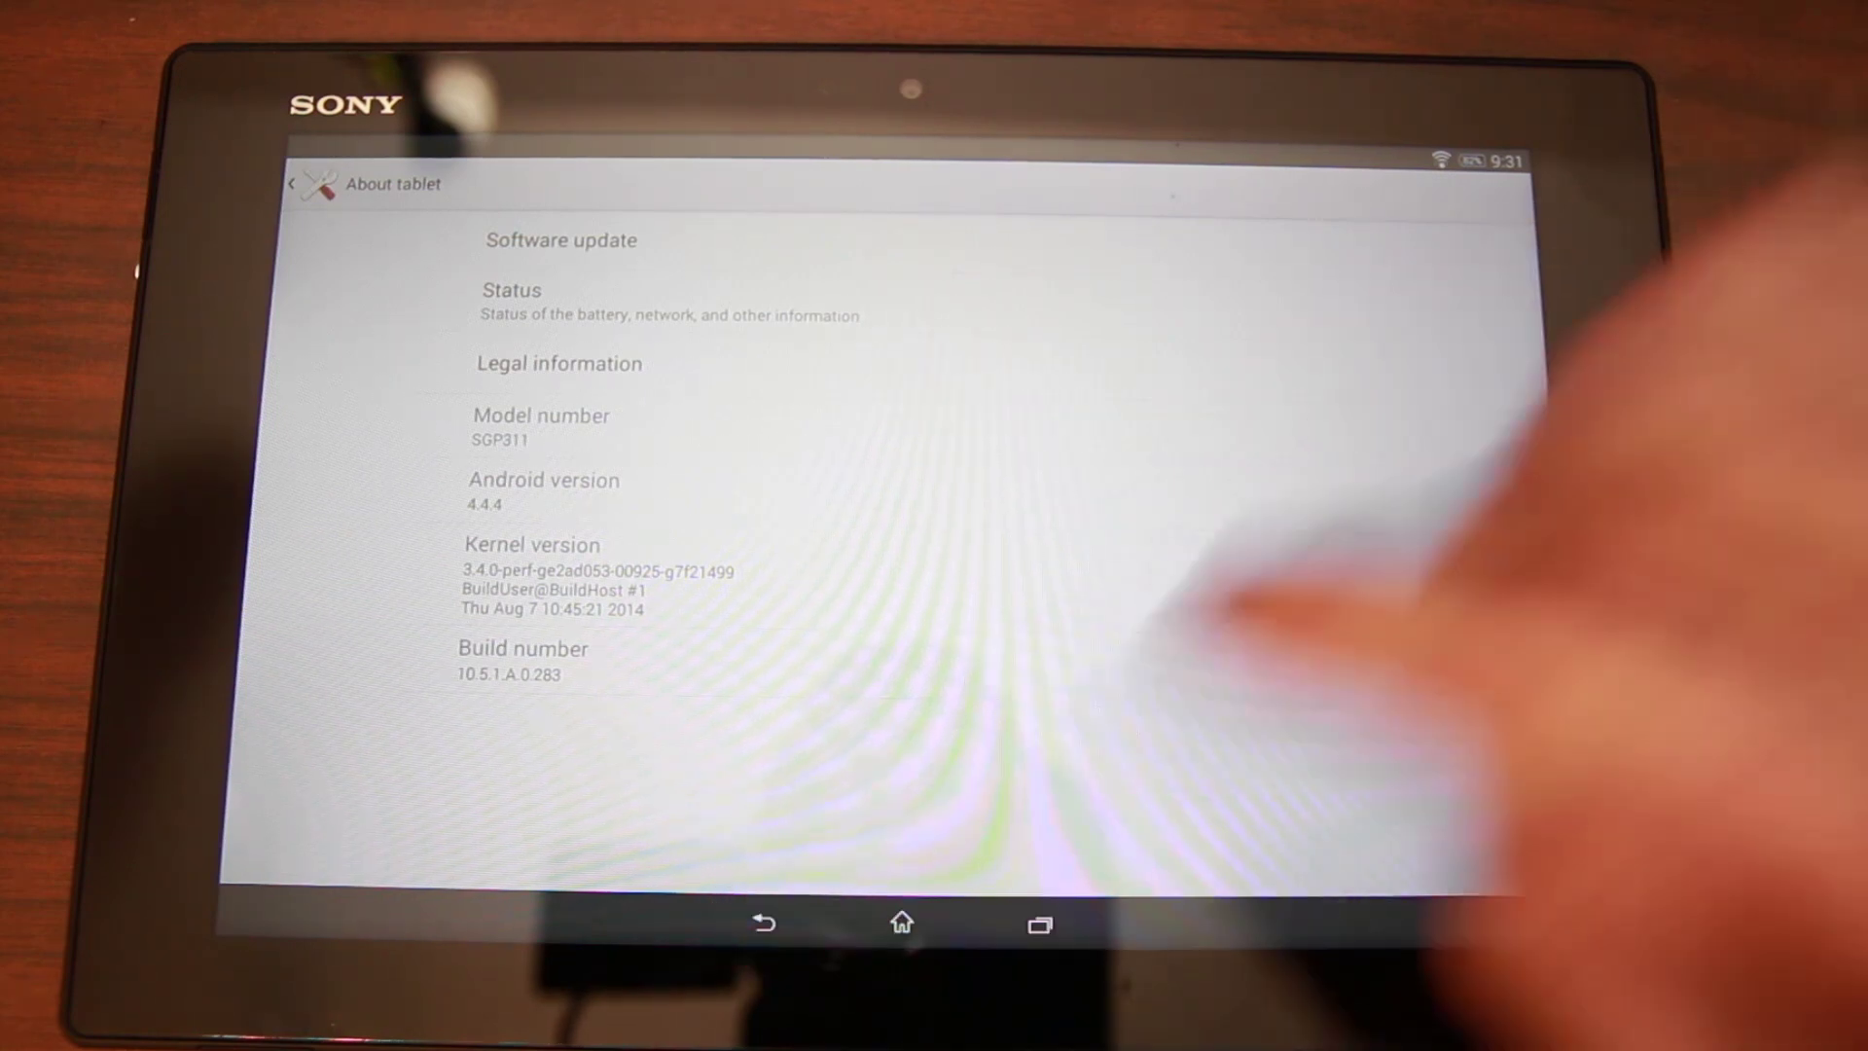
{"action": "left_click", "coordinate": [764, 922]}
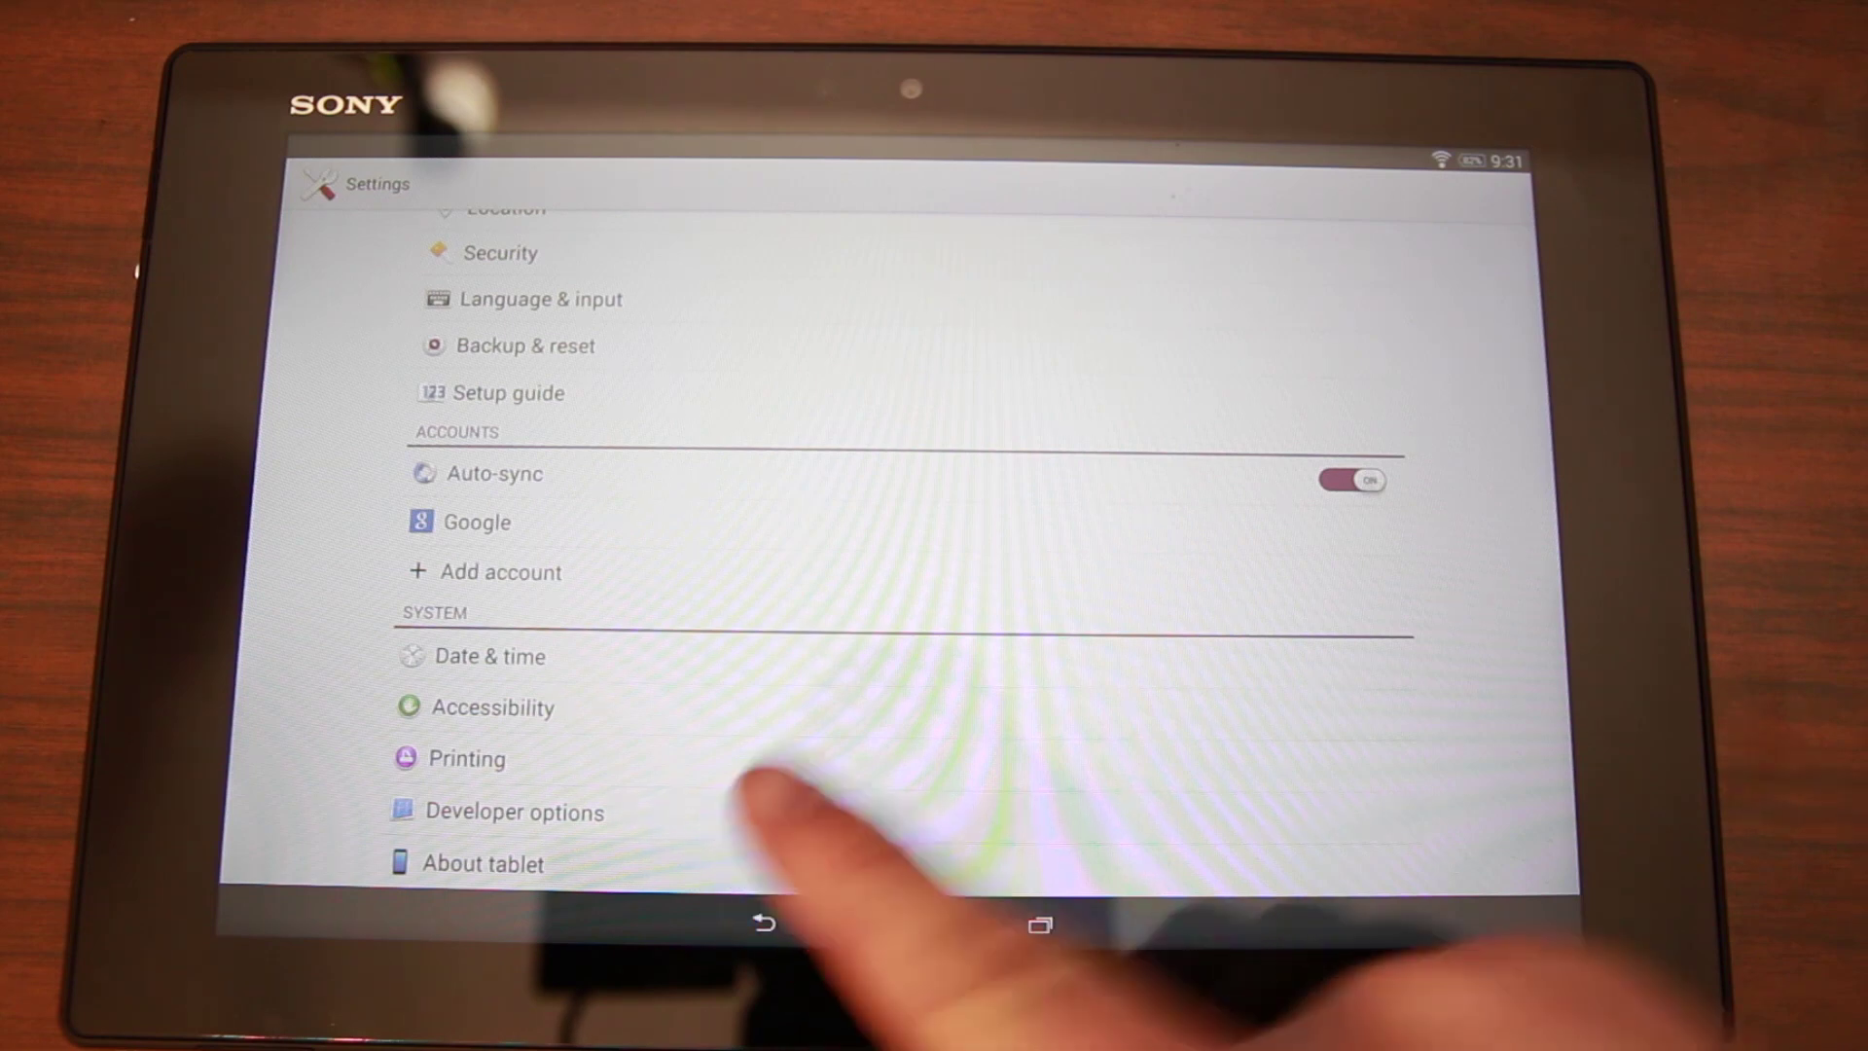
{"action": "left_click", "coordinate": [759, 807]}
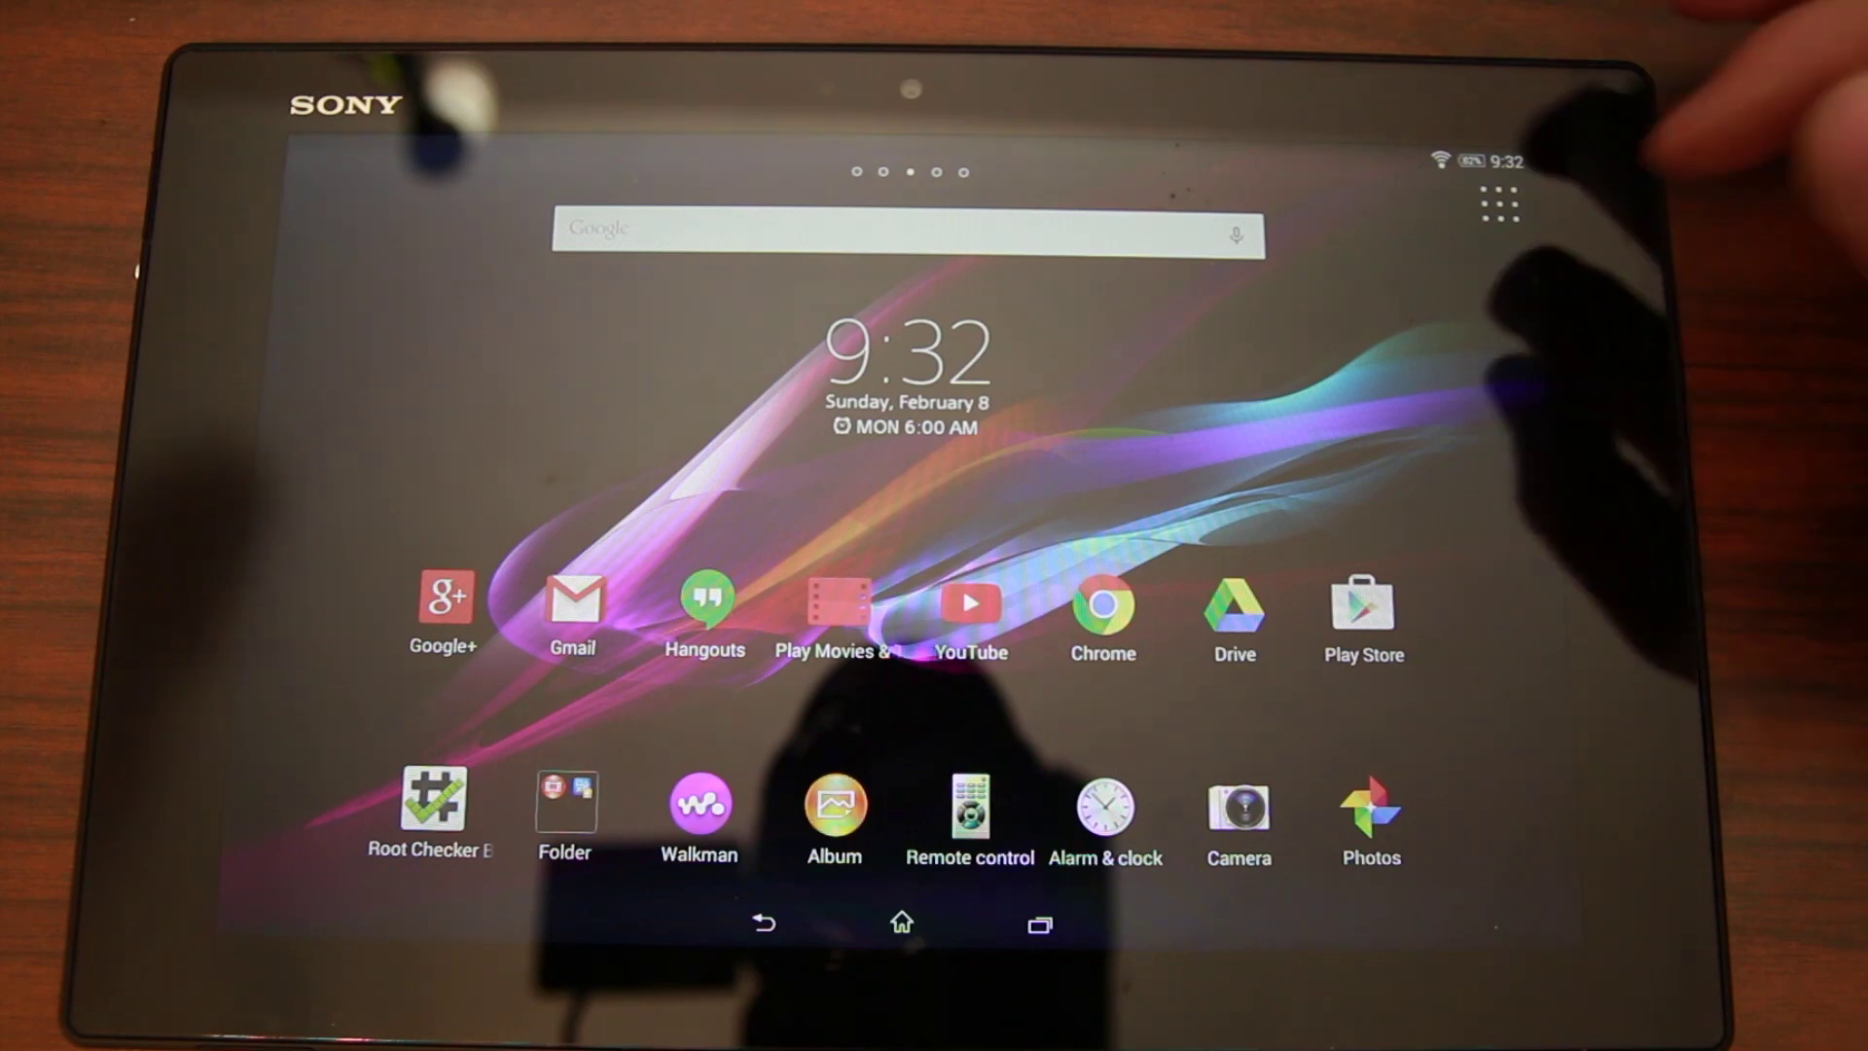
Step: Verify root in Root Checker Basic, showing the SGP311 on Android 4.4.4 lacks root access
{"action": "left_click", "coordinate": [433, 802]}
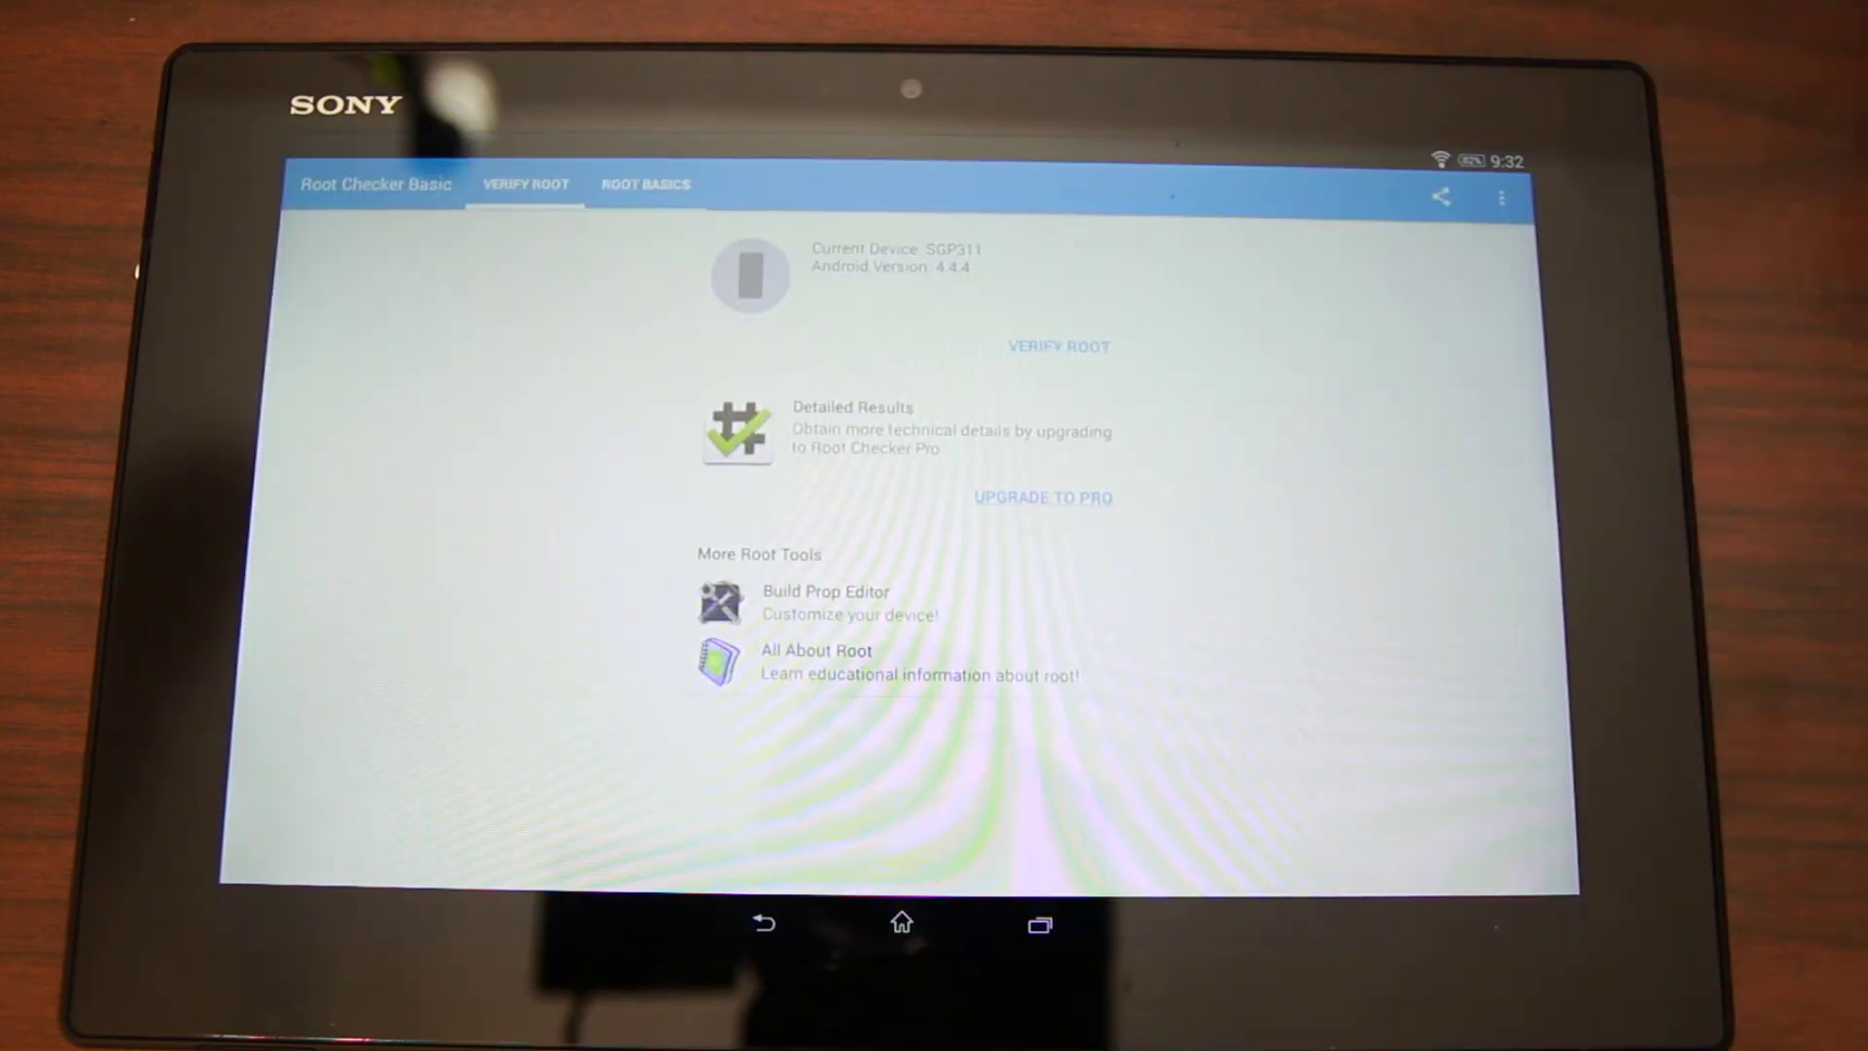
{"action": "left_click", "coordinate": [1058, 346]}
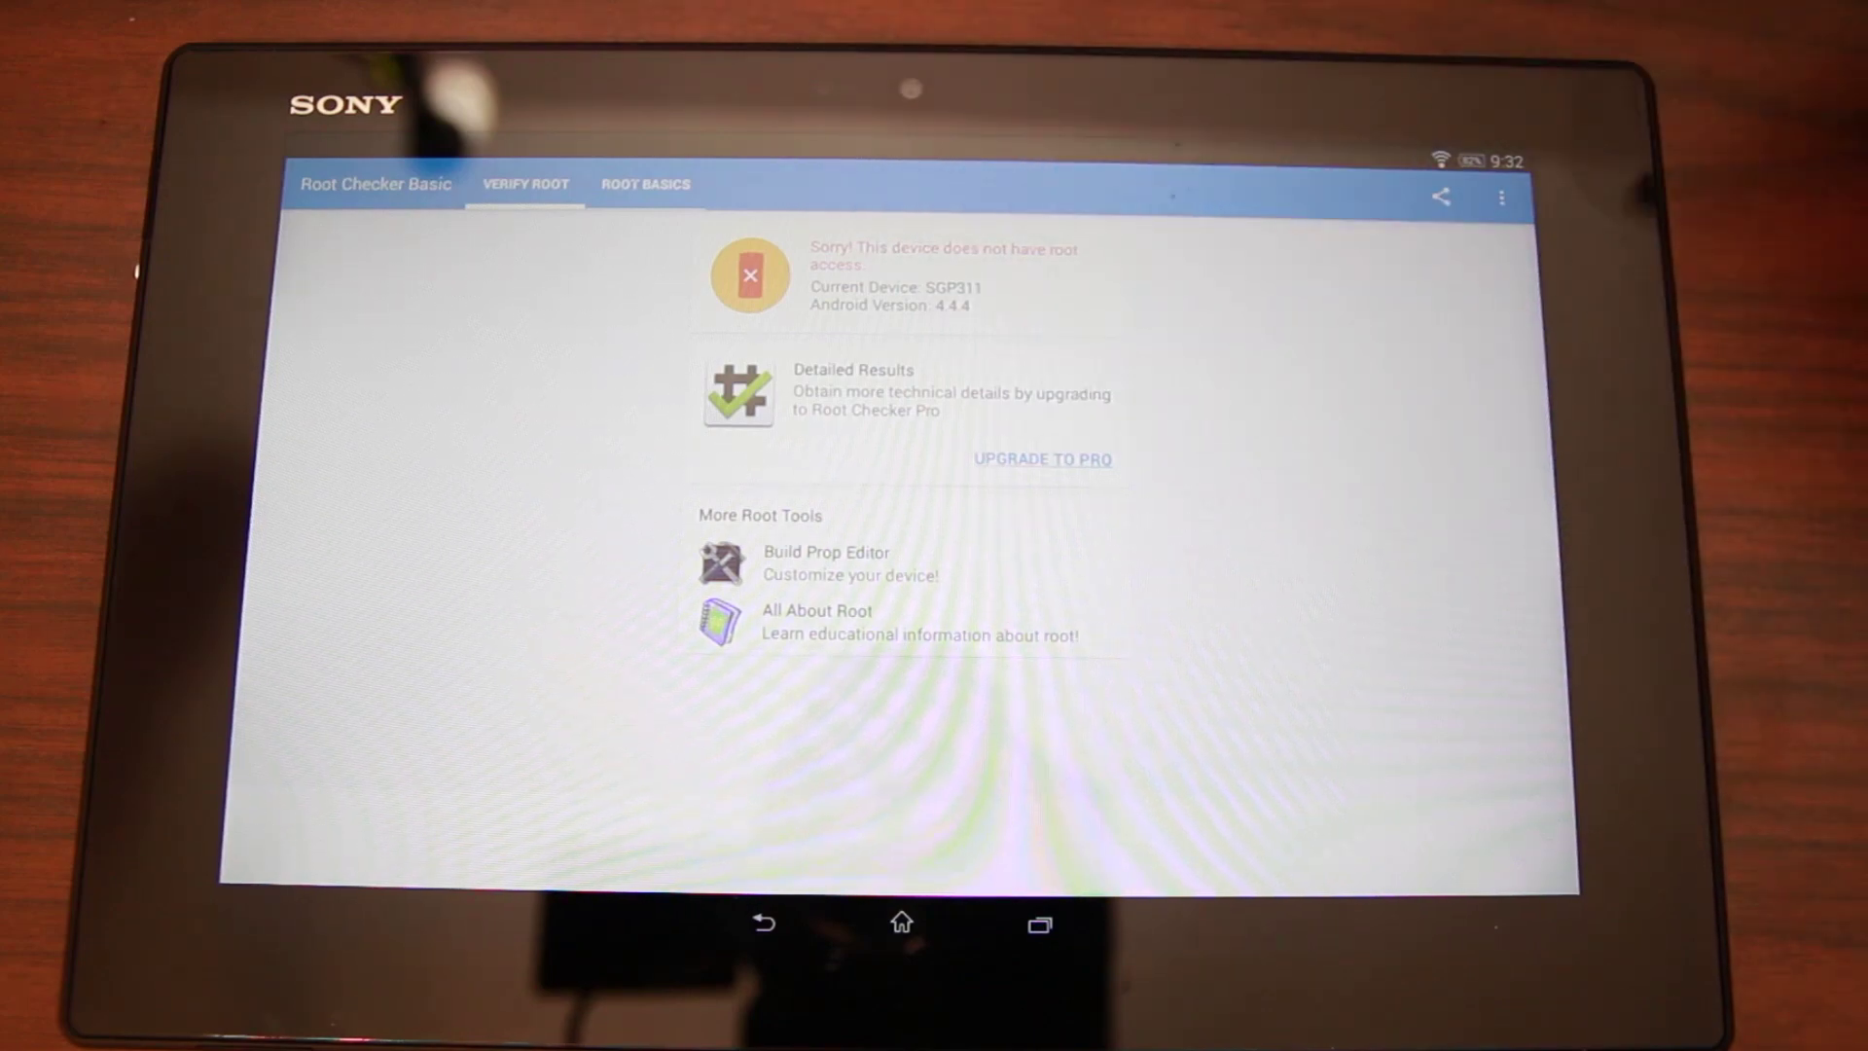
{"action": "left_click", "coordinate": [902, 922]}
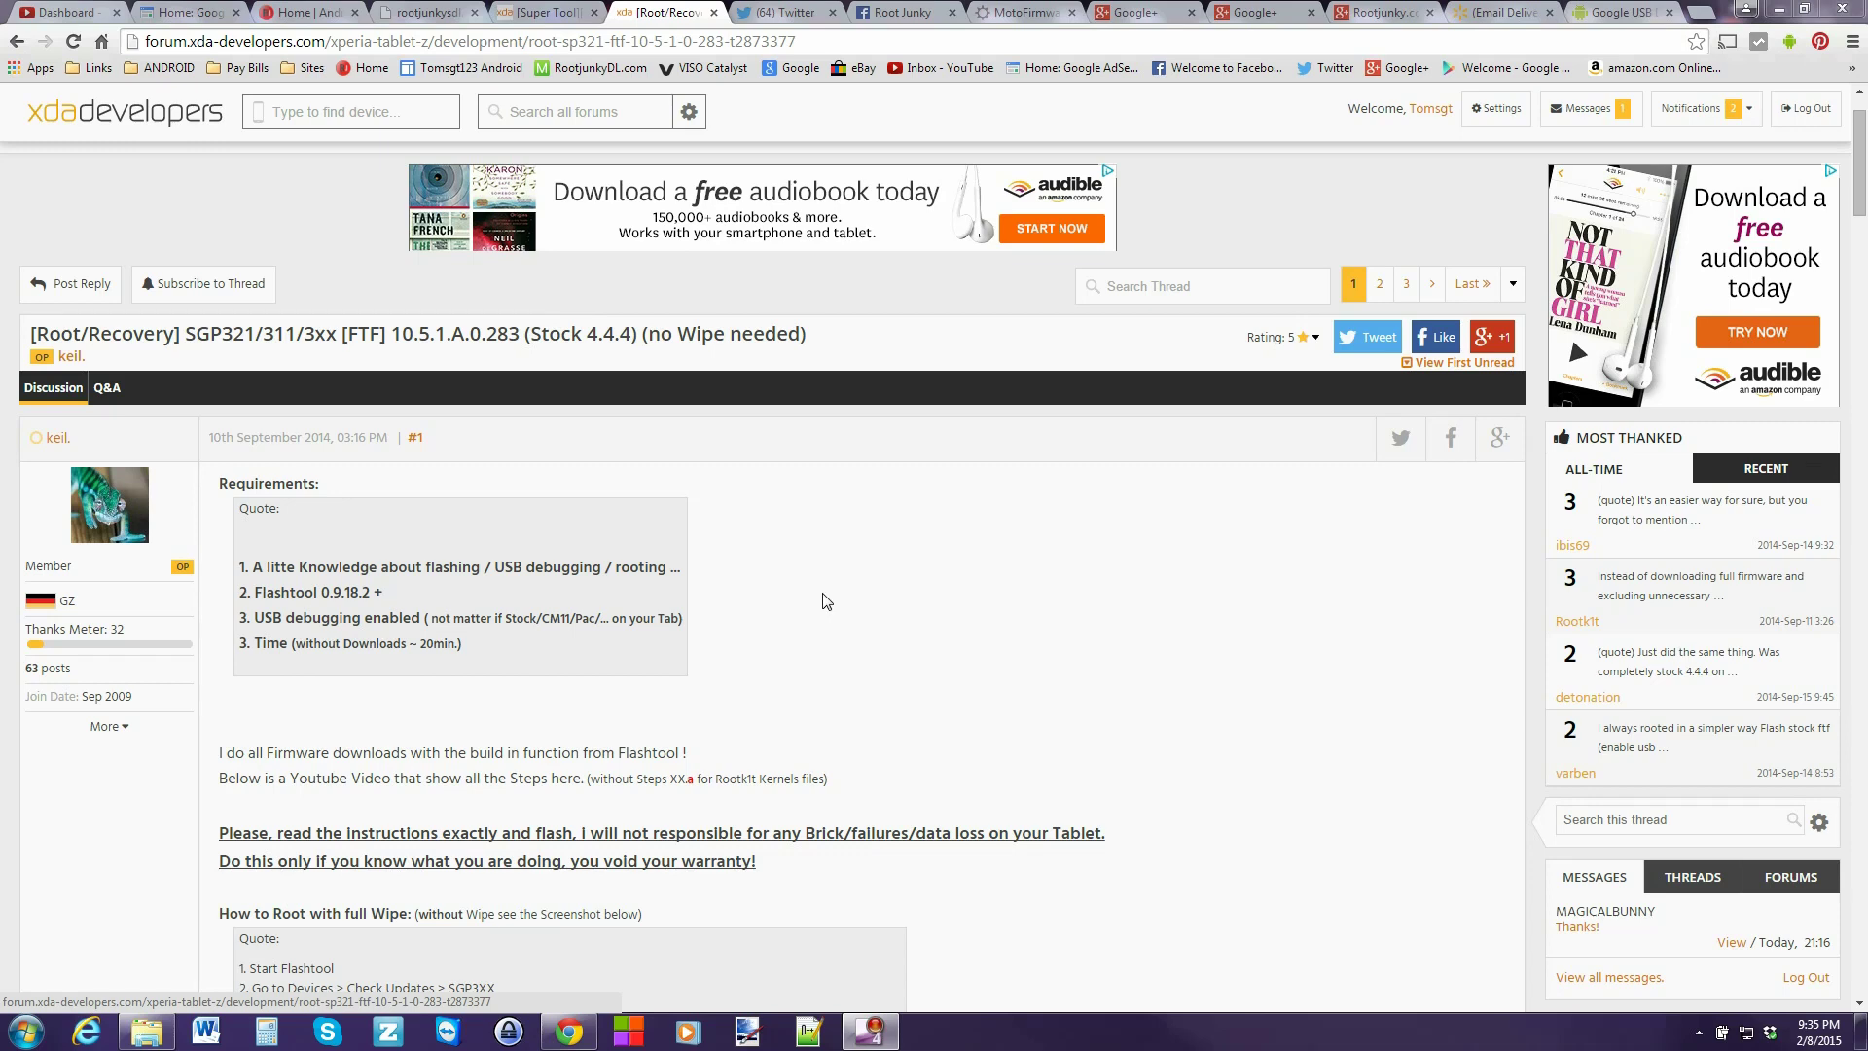
Step: Scroll the XDA thread down to the Big Thanks SGP311 kernel download links
{"action": "scroll", "coordinate": [1132, 650], "scroll_direction": "down", "scroll_amount": 2}
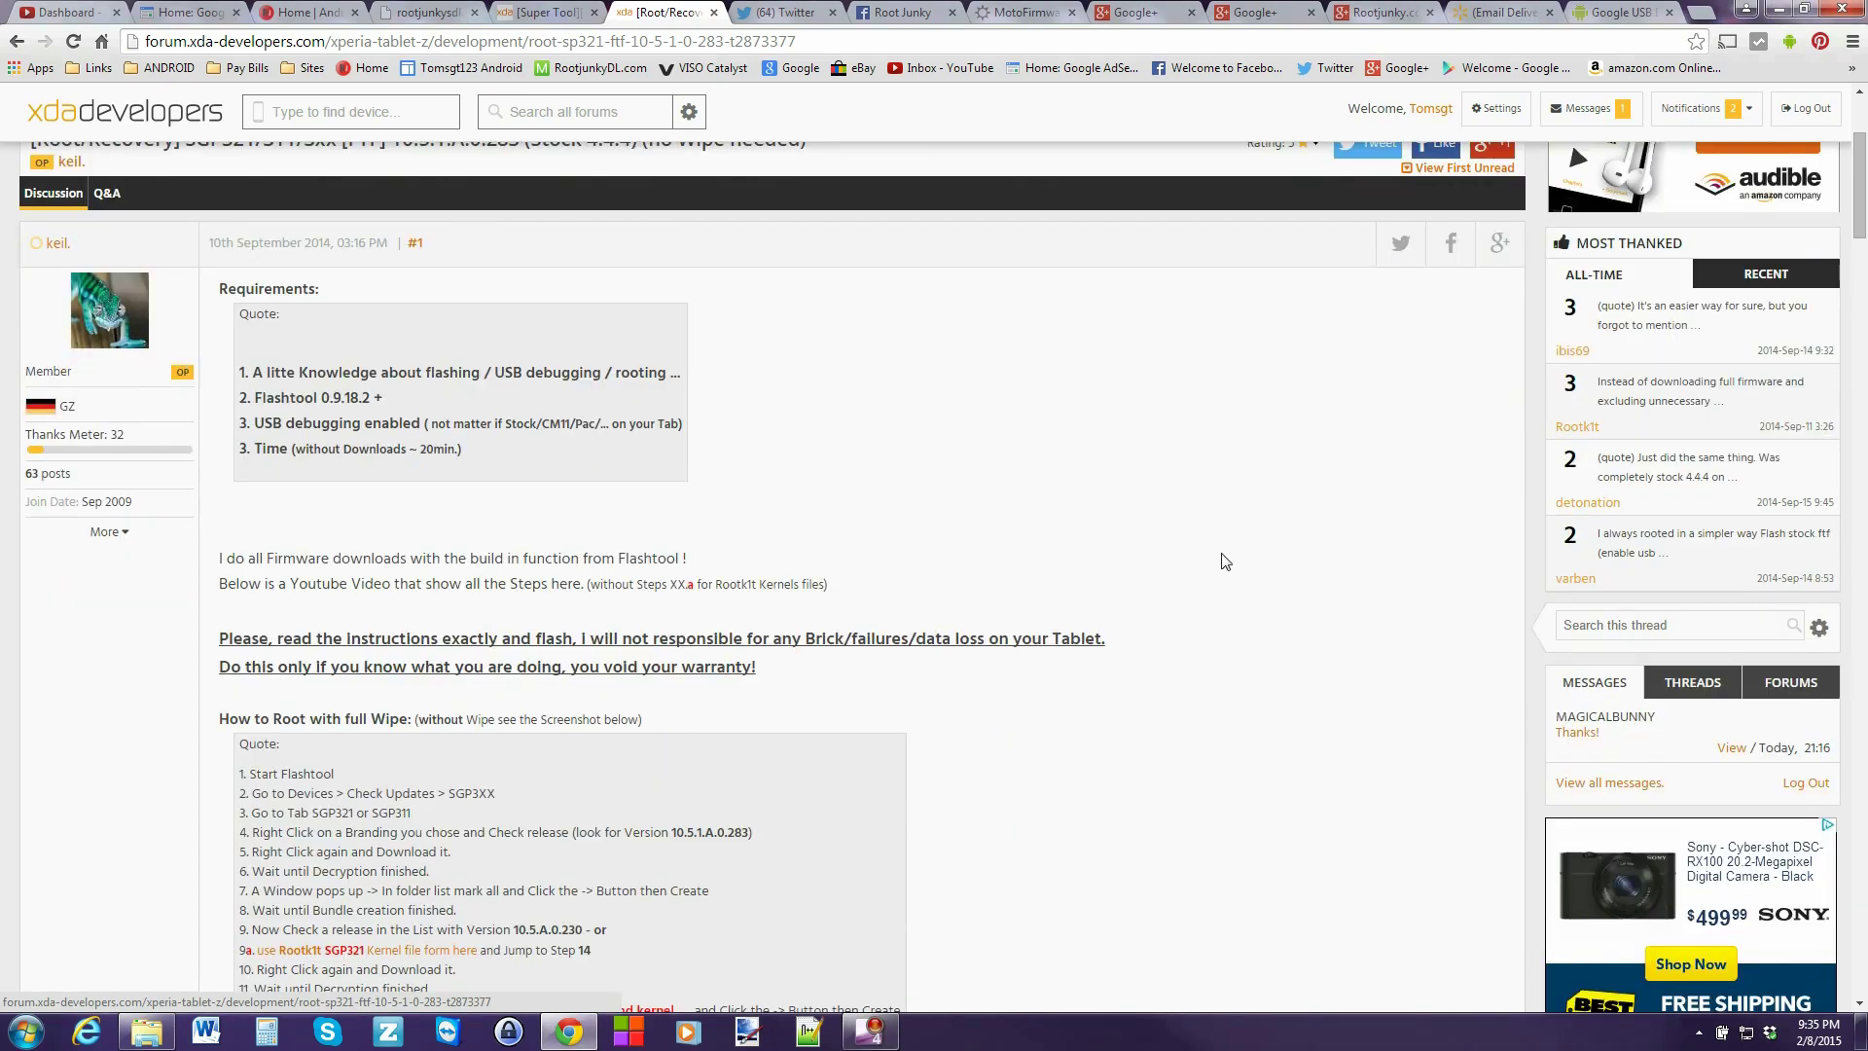
{"action": "scroll", "coordinate": [1236, 570], "scroll_direction": "down", "scroll_amount": 3}
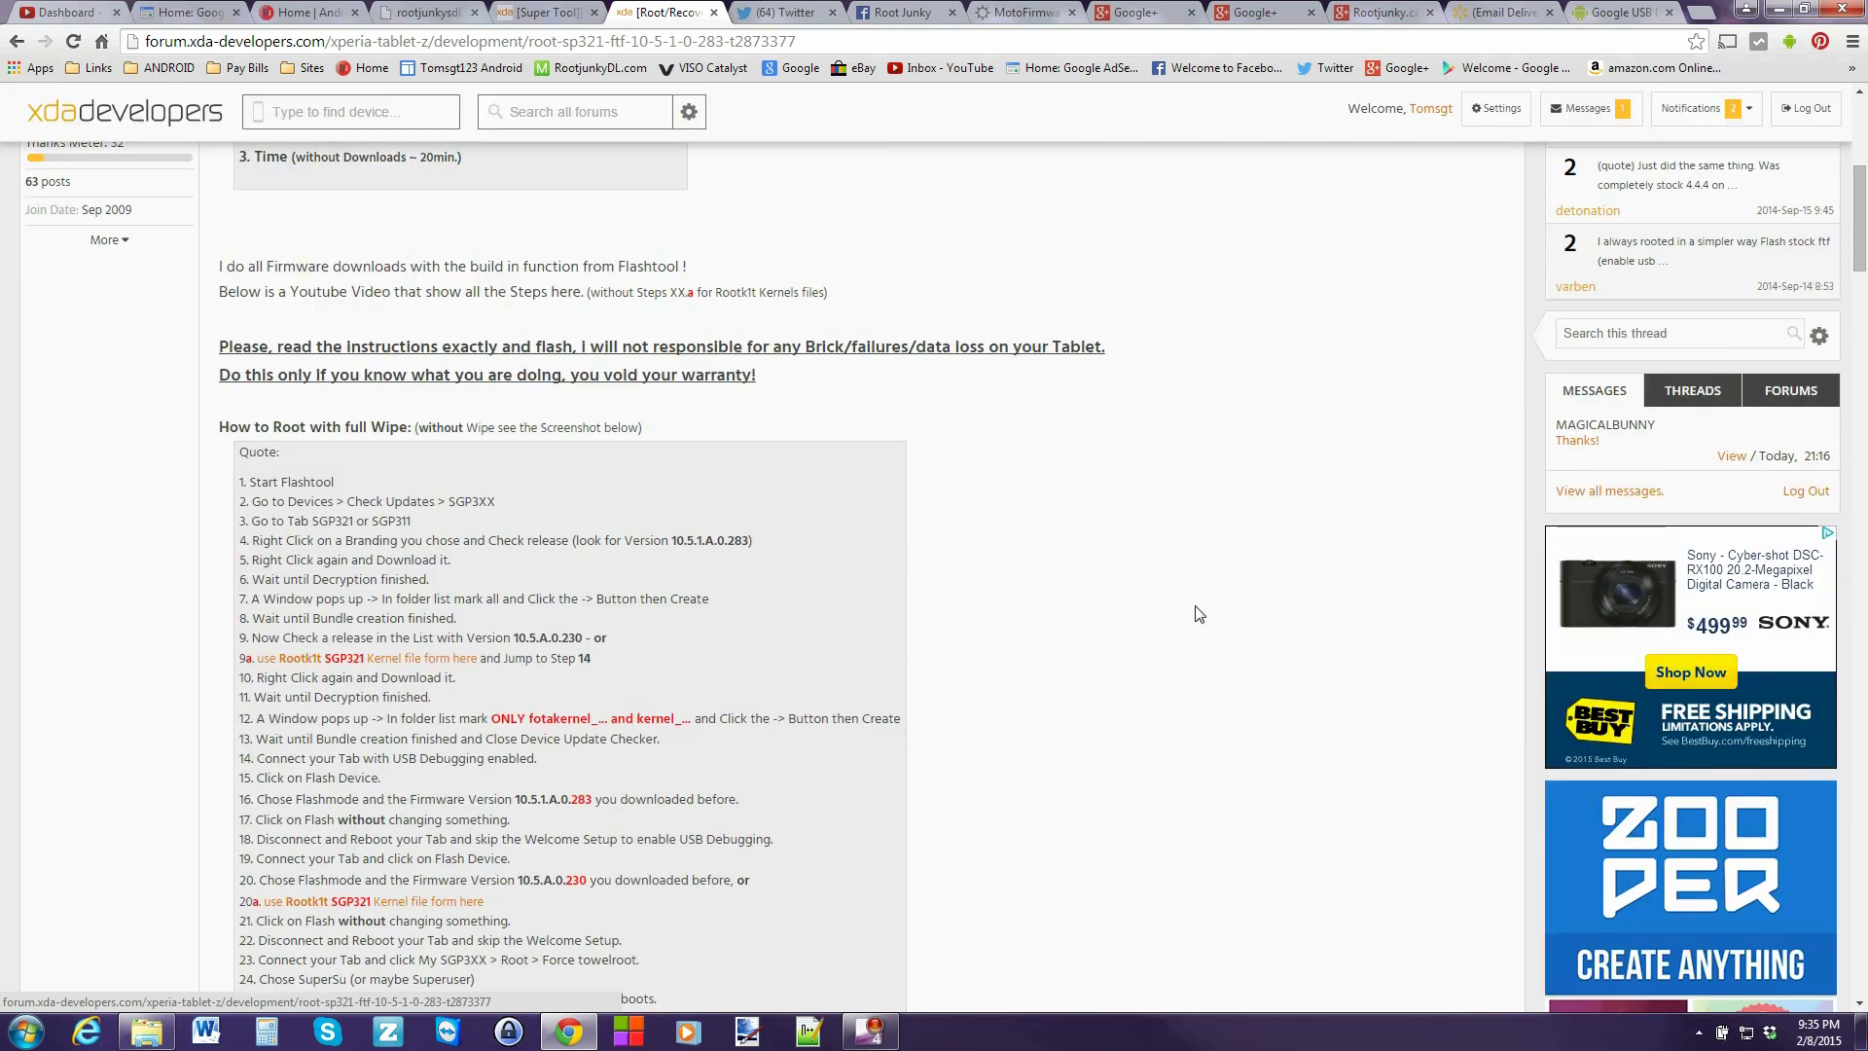
{"action": "scroll", "coordinate": [1199, 614], "scroll_direction": "down", "scroll_amount": 20}
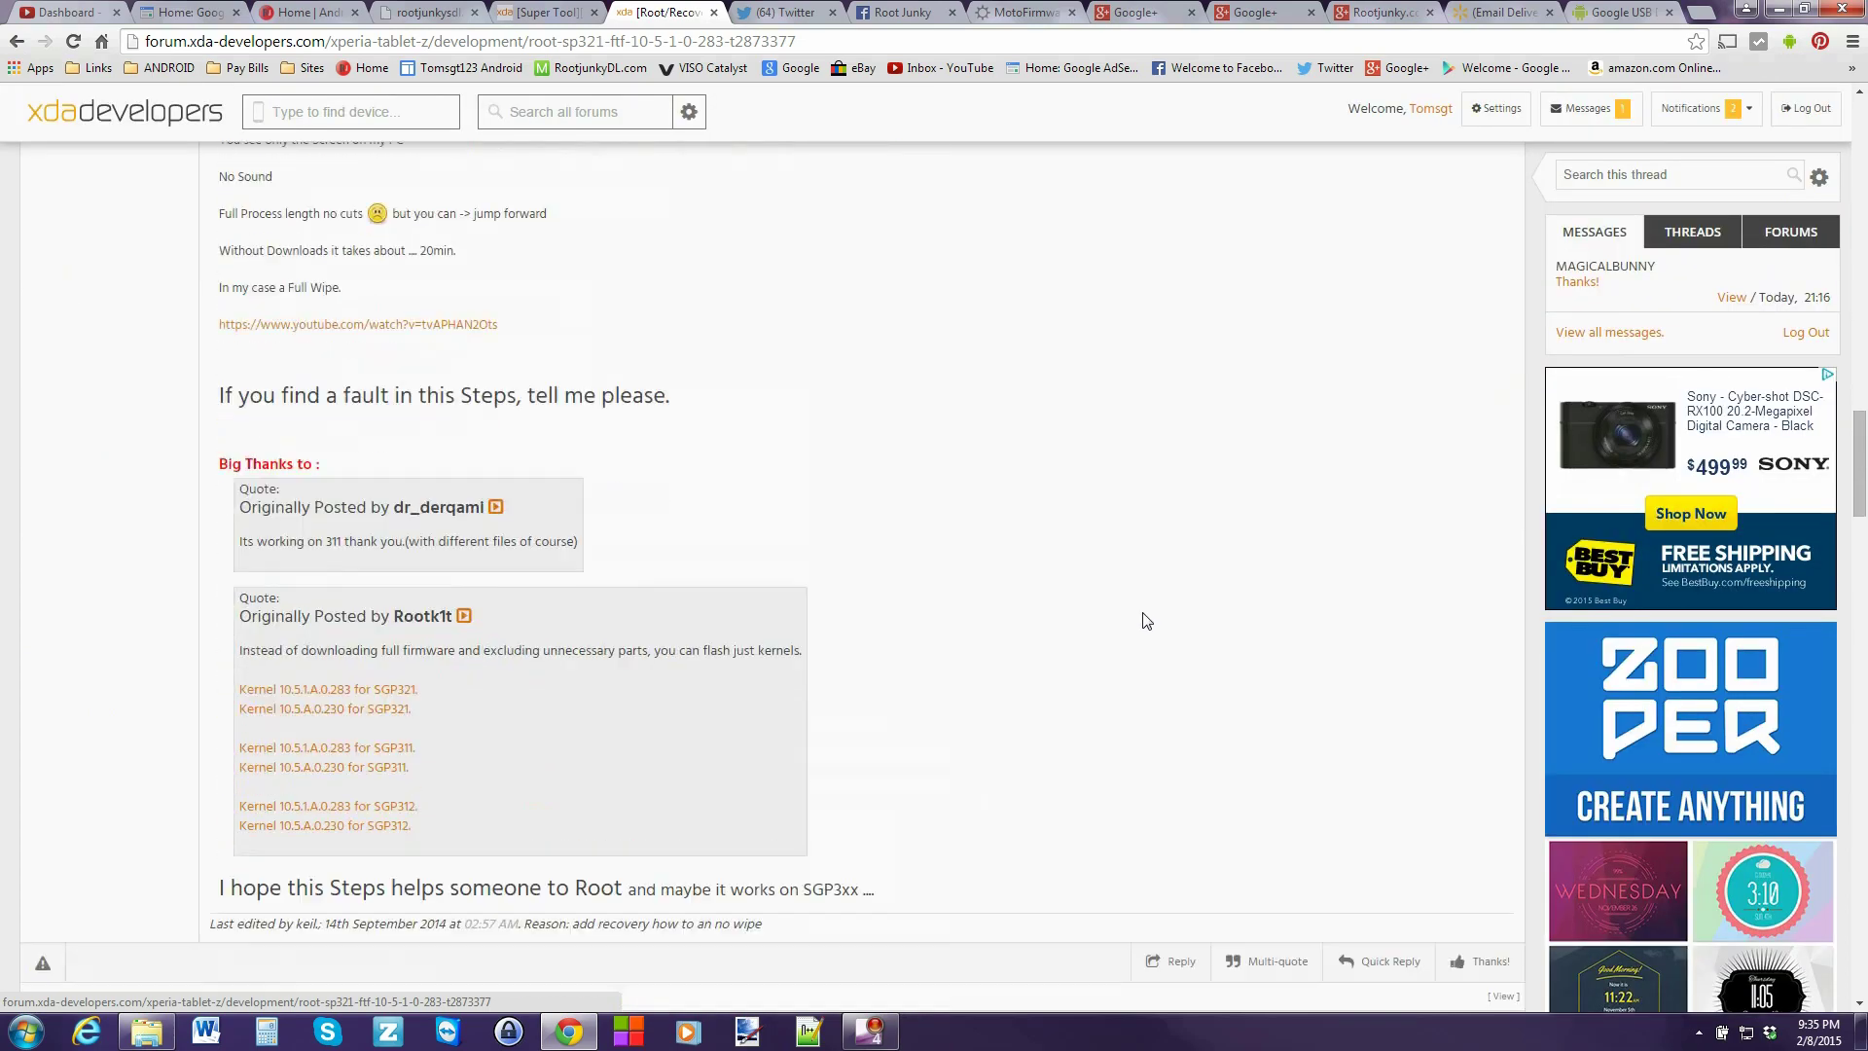
{"action": "scroll", "coordinate": [1146, 621], "scroll_direction": "down", "scroll_amount": 2}
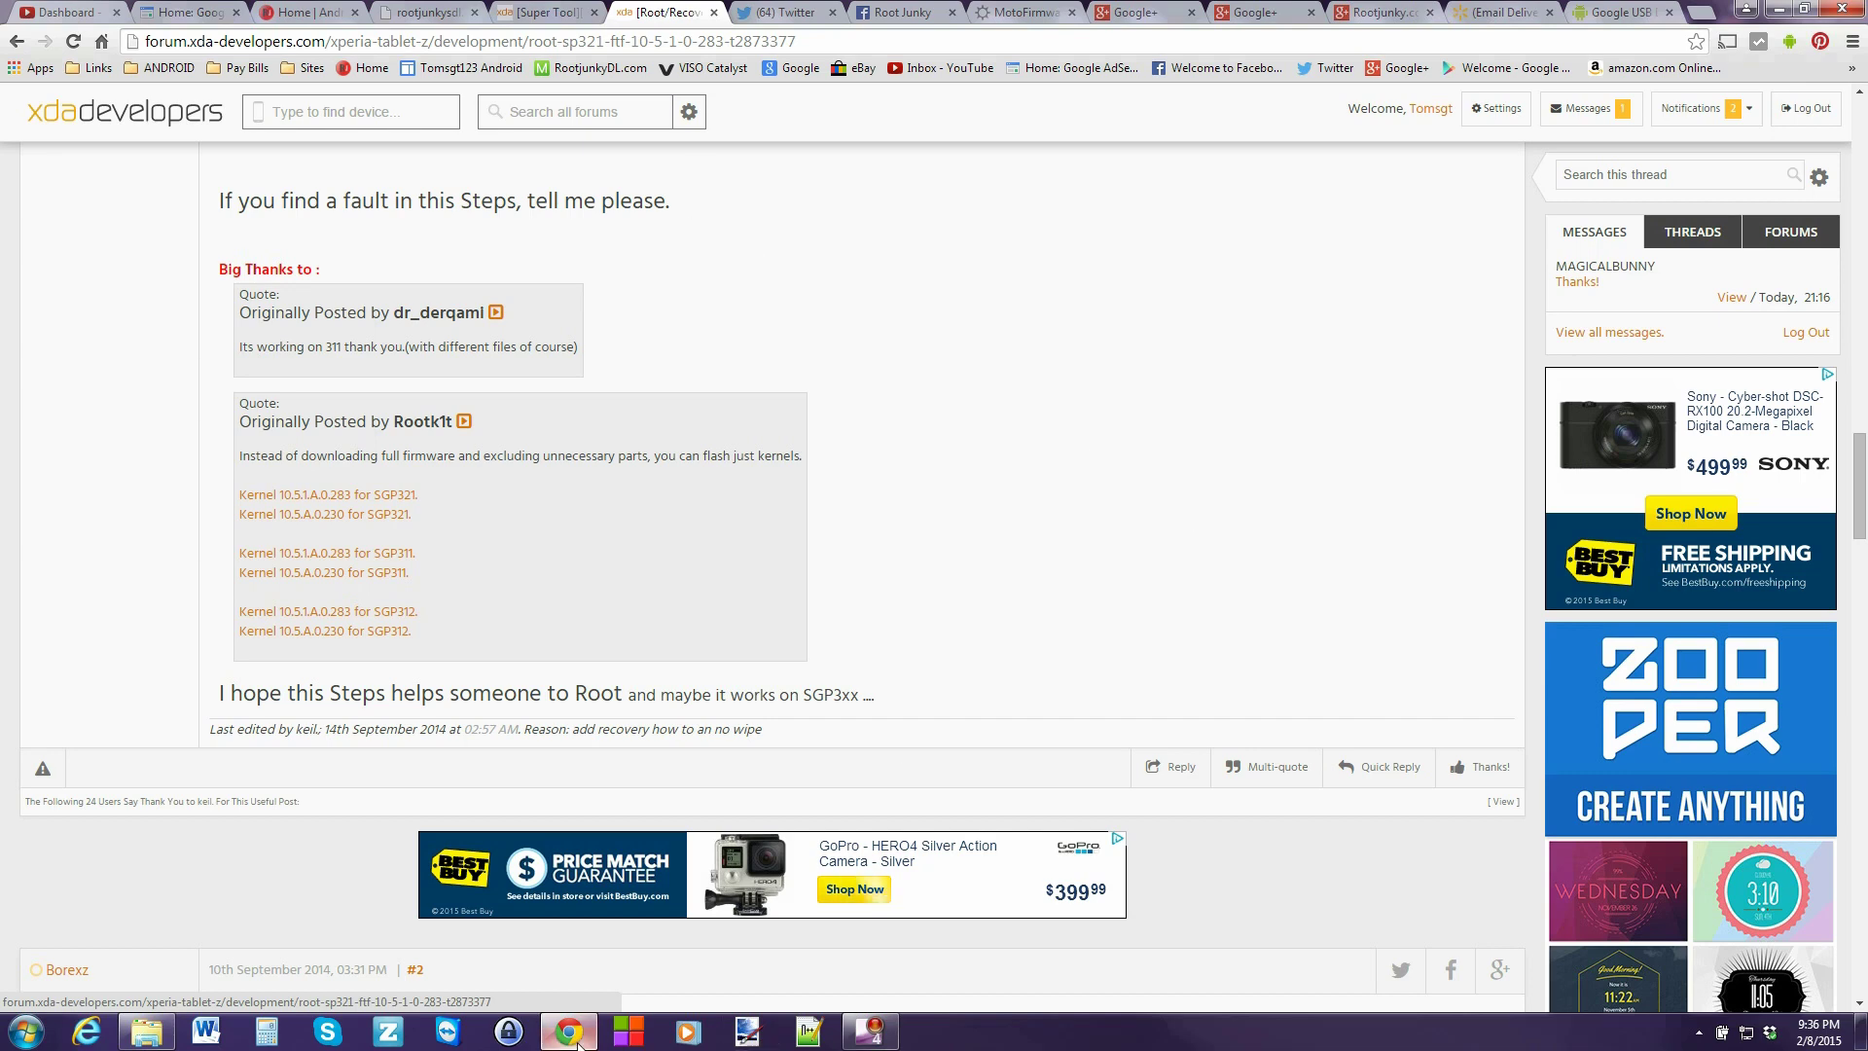
{"action": "left_click", "coordinate": [143, 1036]}
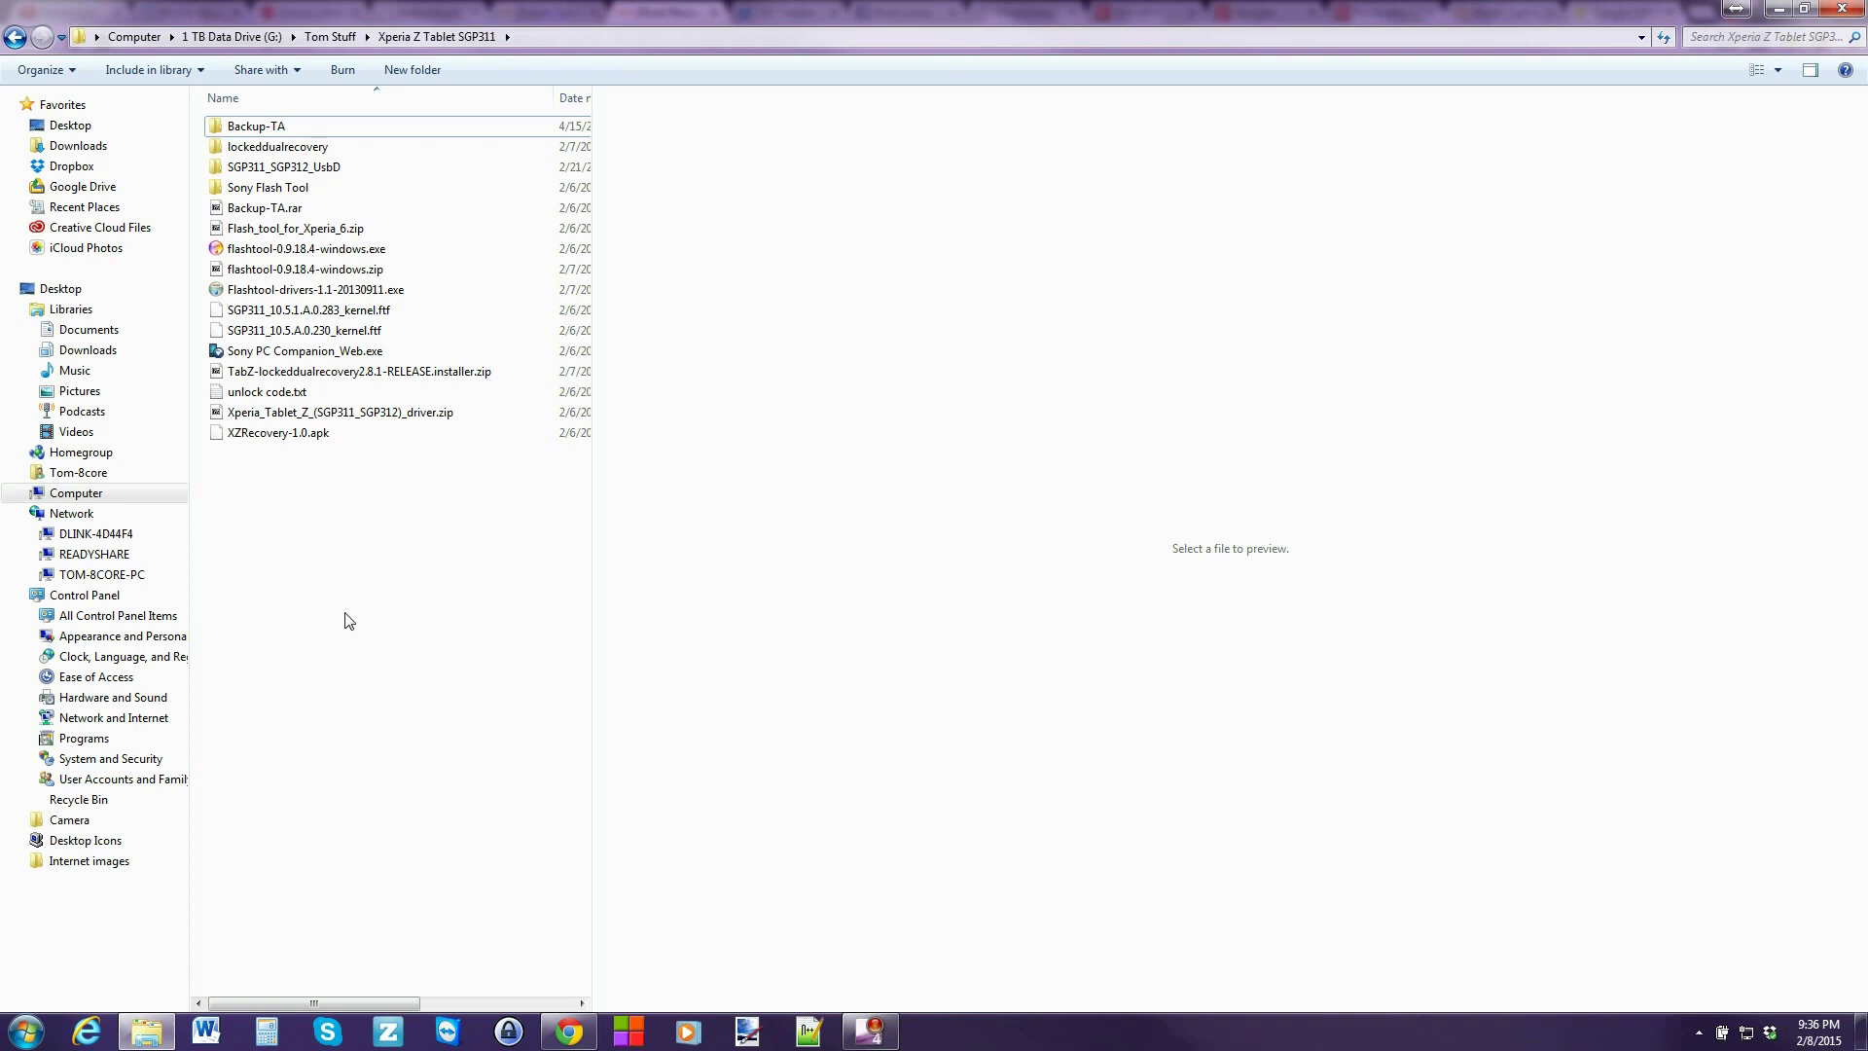
Step: Select both SGP311 kernel .ftf files, flashtool-0.9.18.4-windows.zip, the Flashtool drivers installer and the tablet driver zip
{"action": "left_click", "coordinate": [302, 309]}
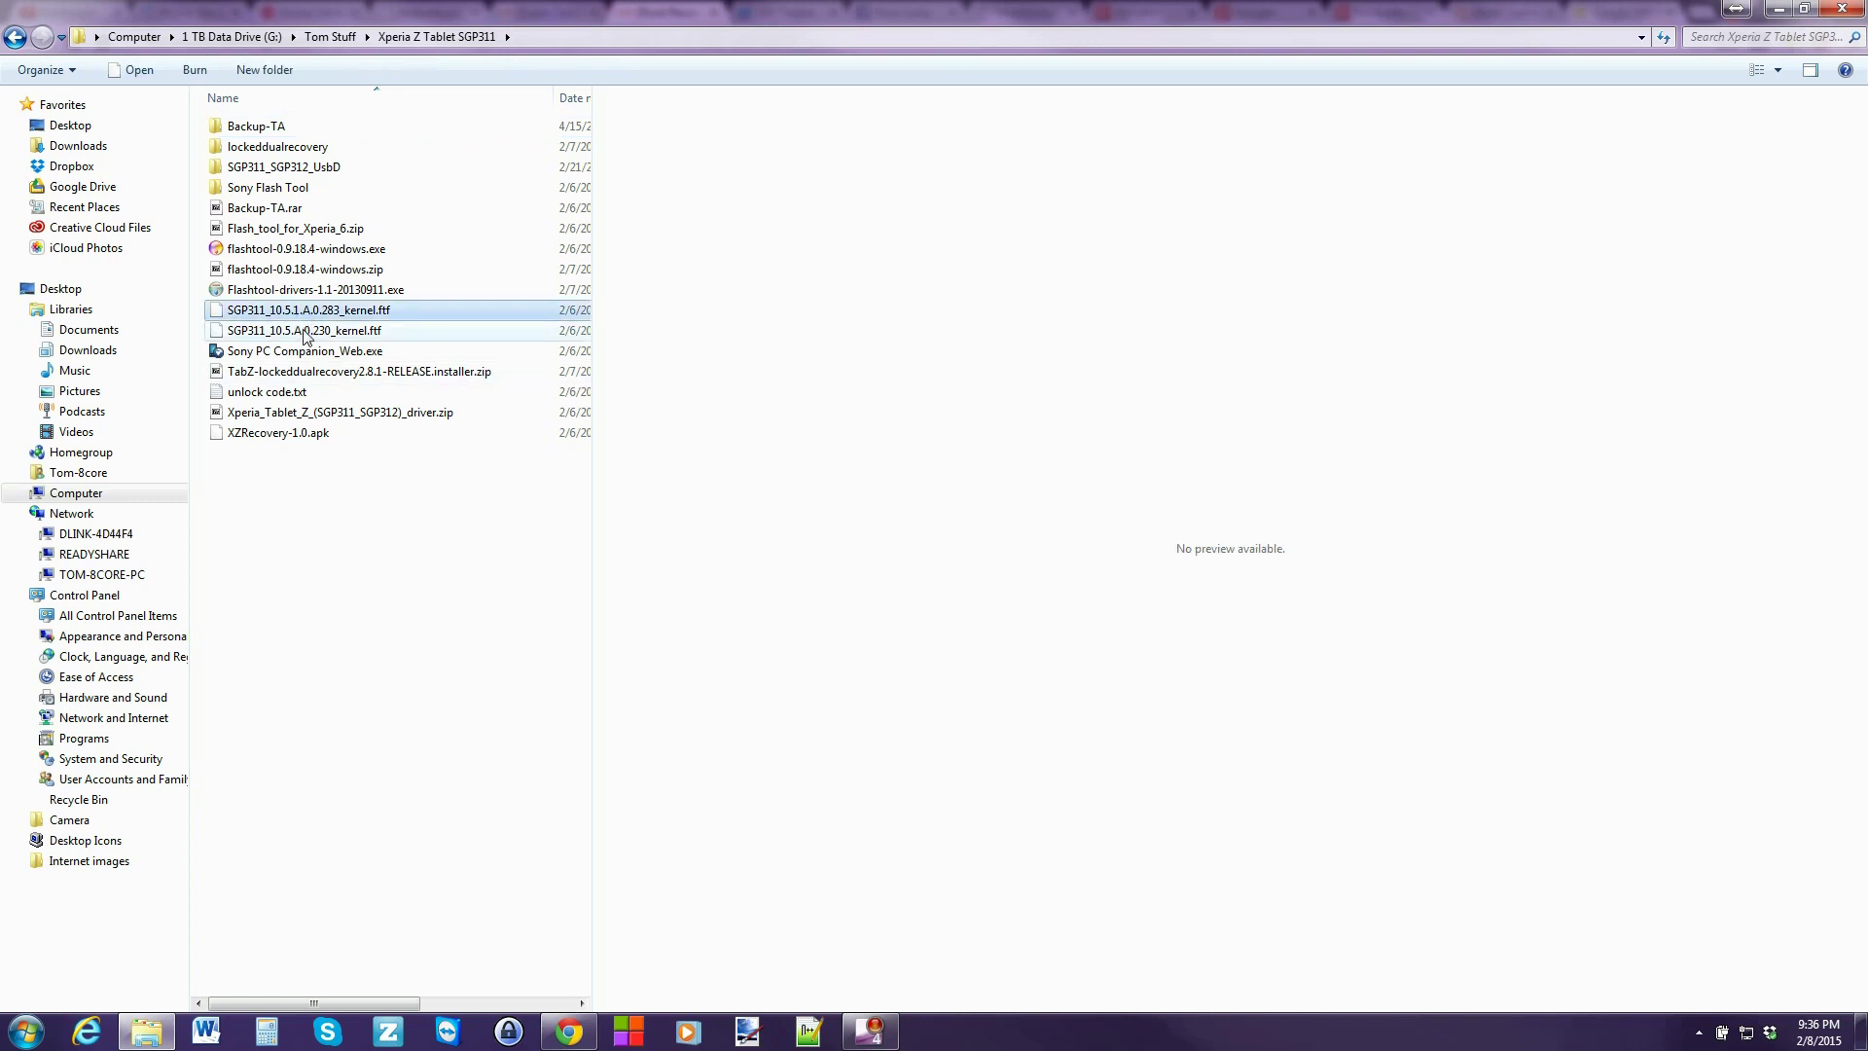
{"action": "left_click", "coordinate": [304, 331]}
{"action": "left_click", "coordinate": [308, 310], "text": "ctrl"}
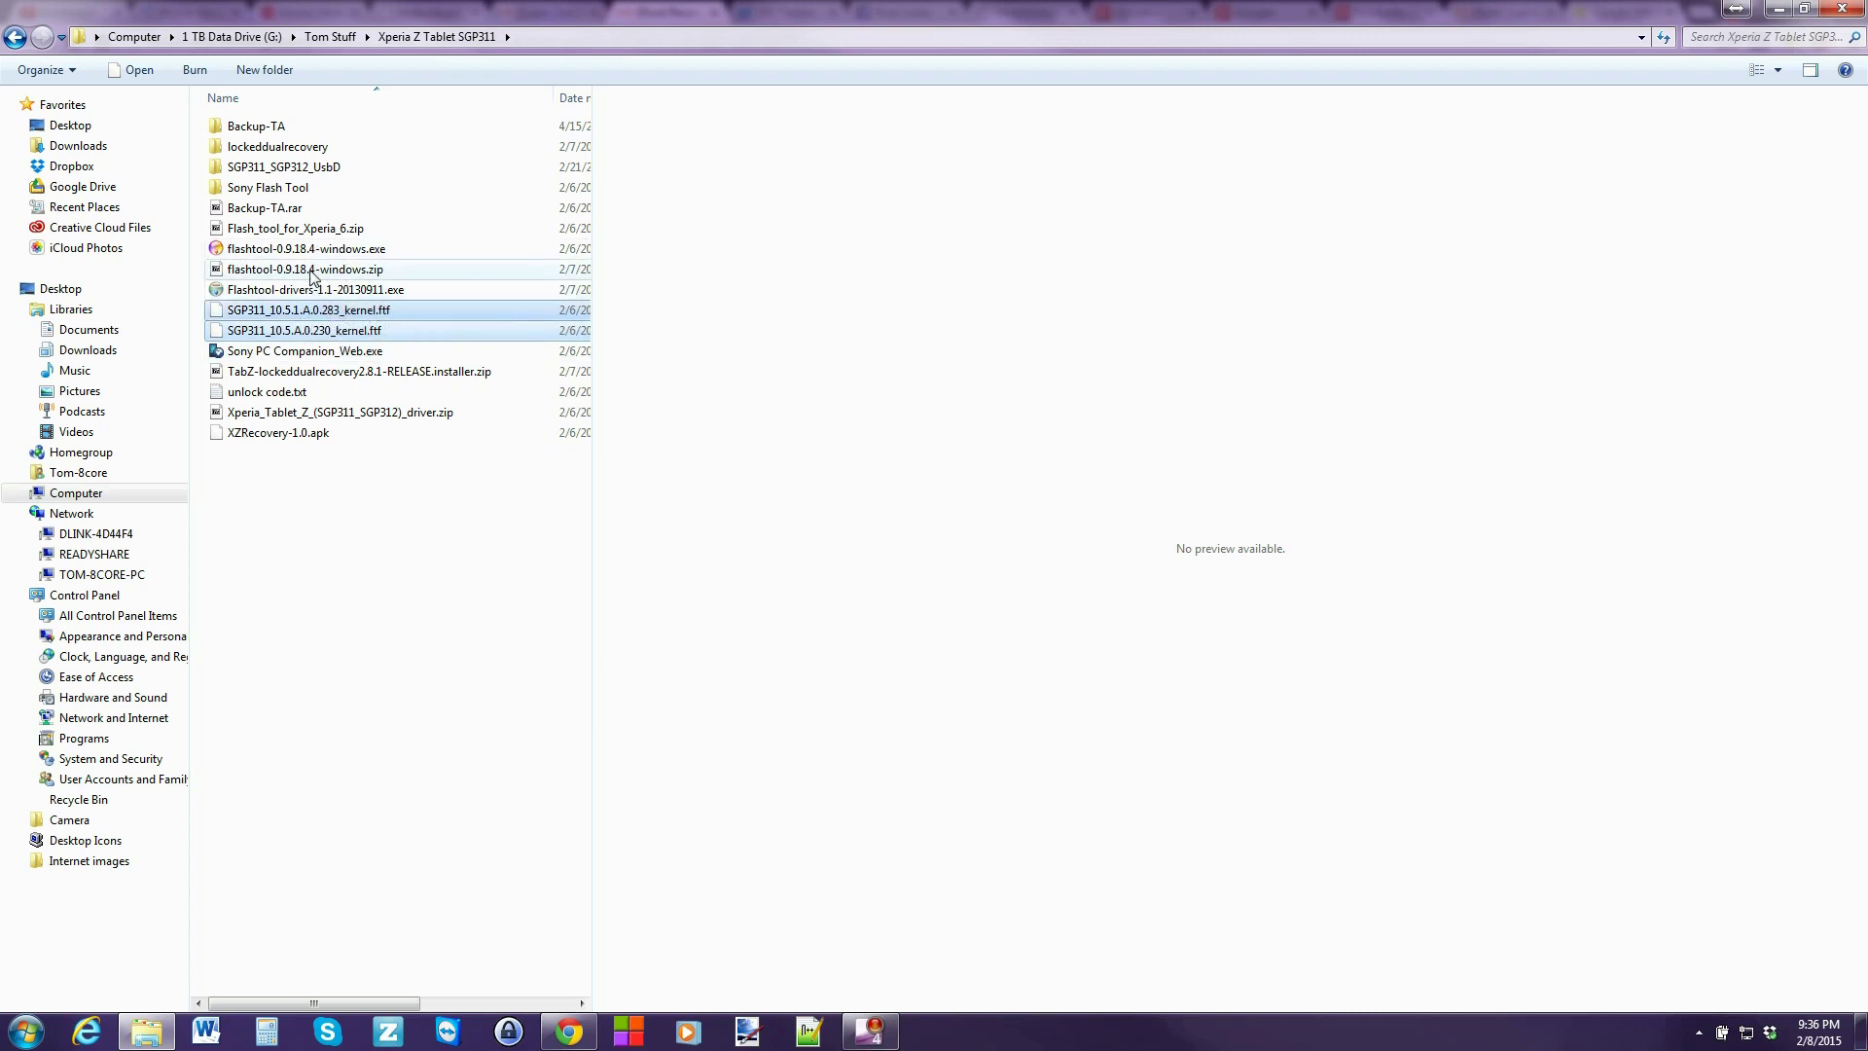
{"action": "left_click", "coordinate": [316, 274], "text": "ctrl"}
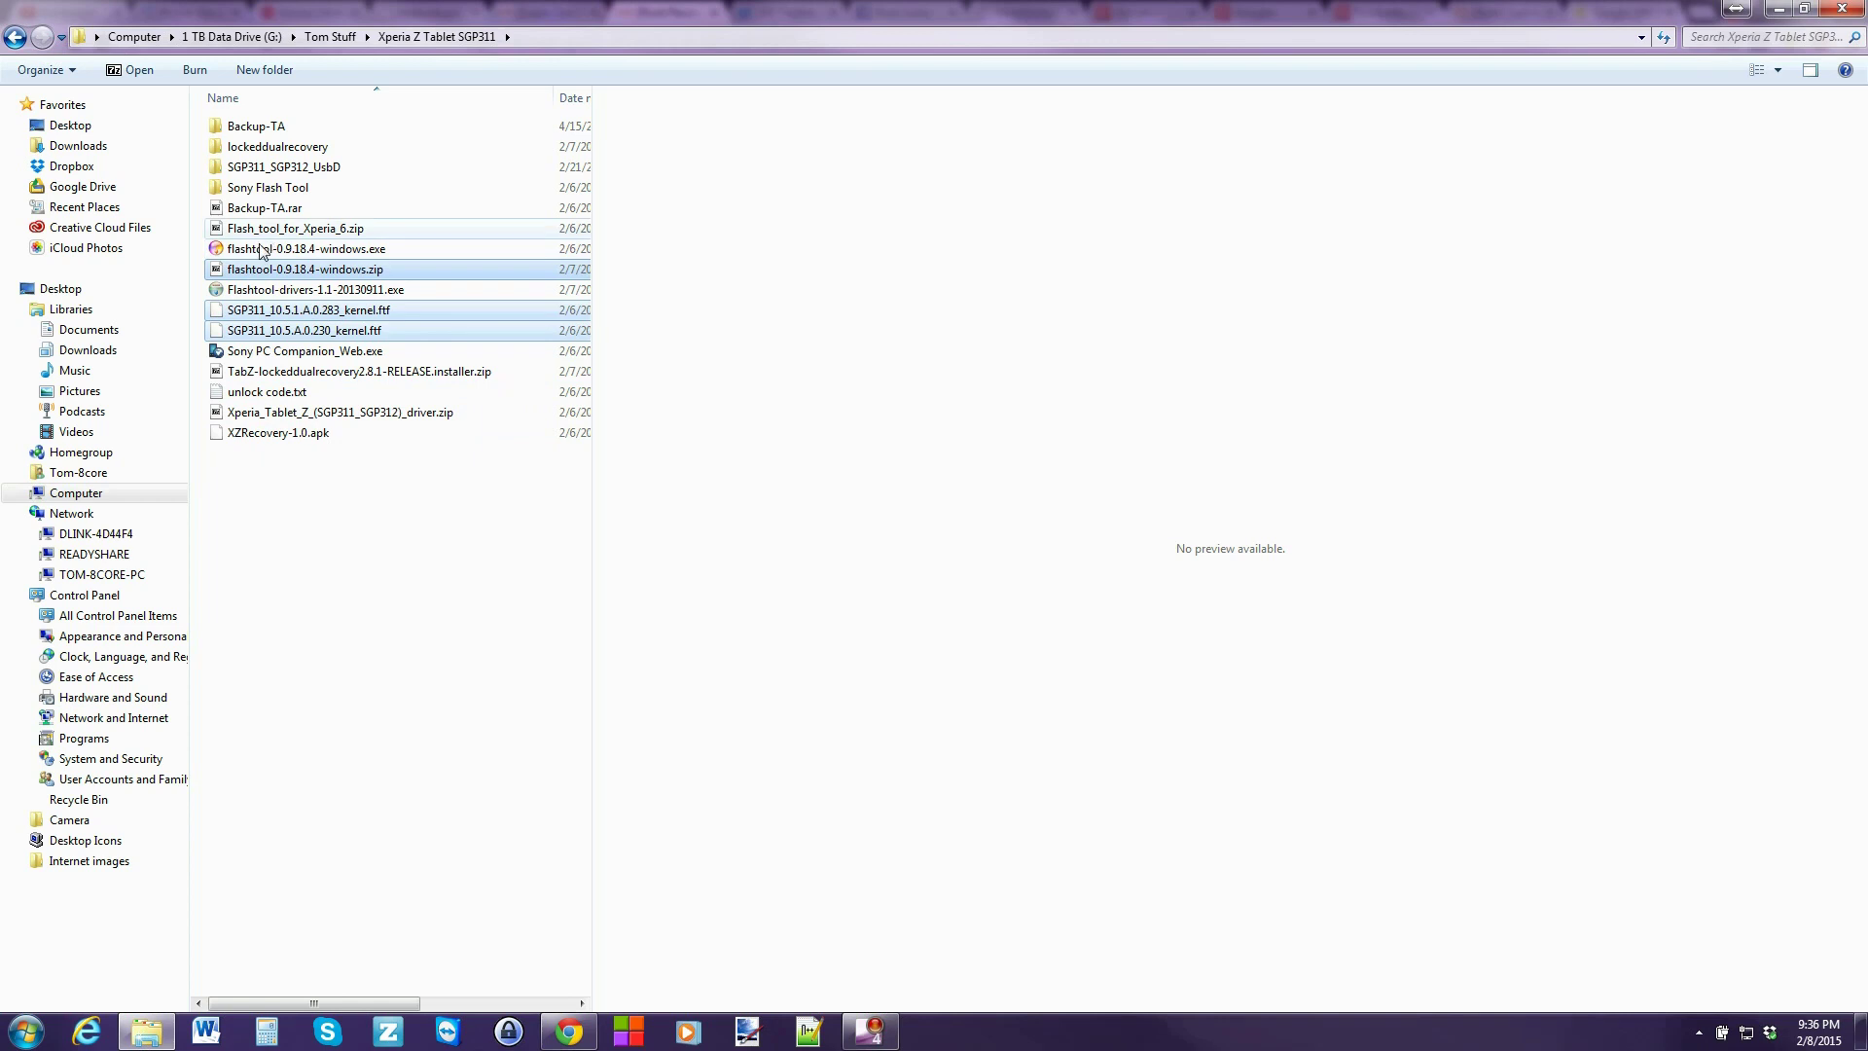
{"action": "left_click", "coordinate": [337, 290], "text": "ctrl"}
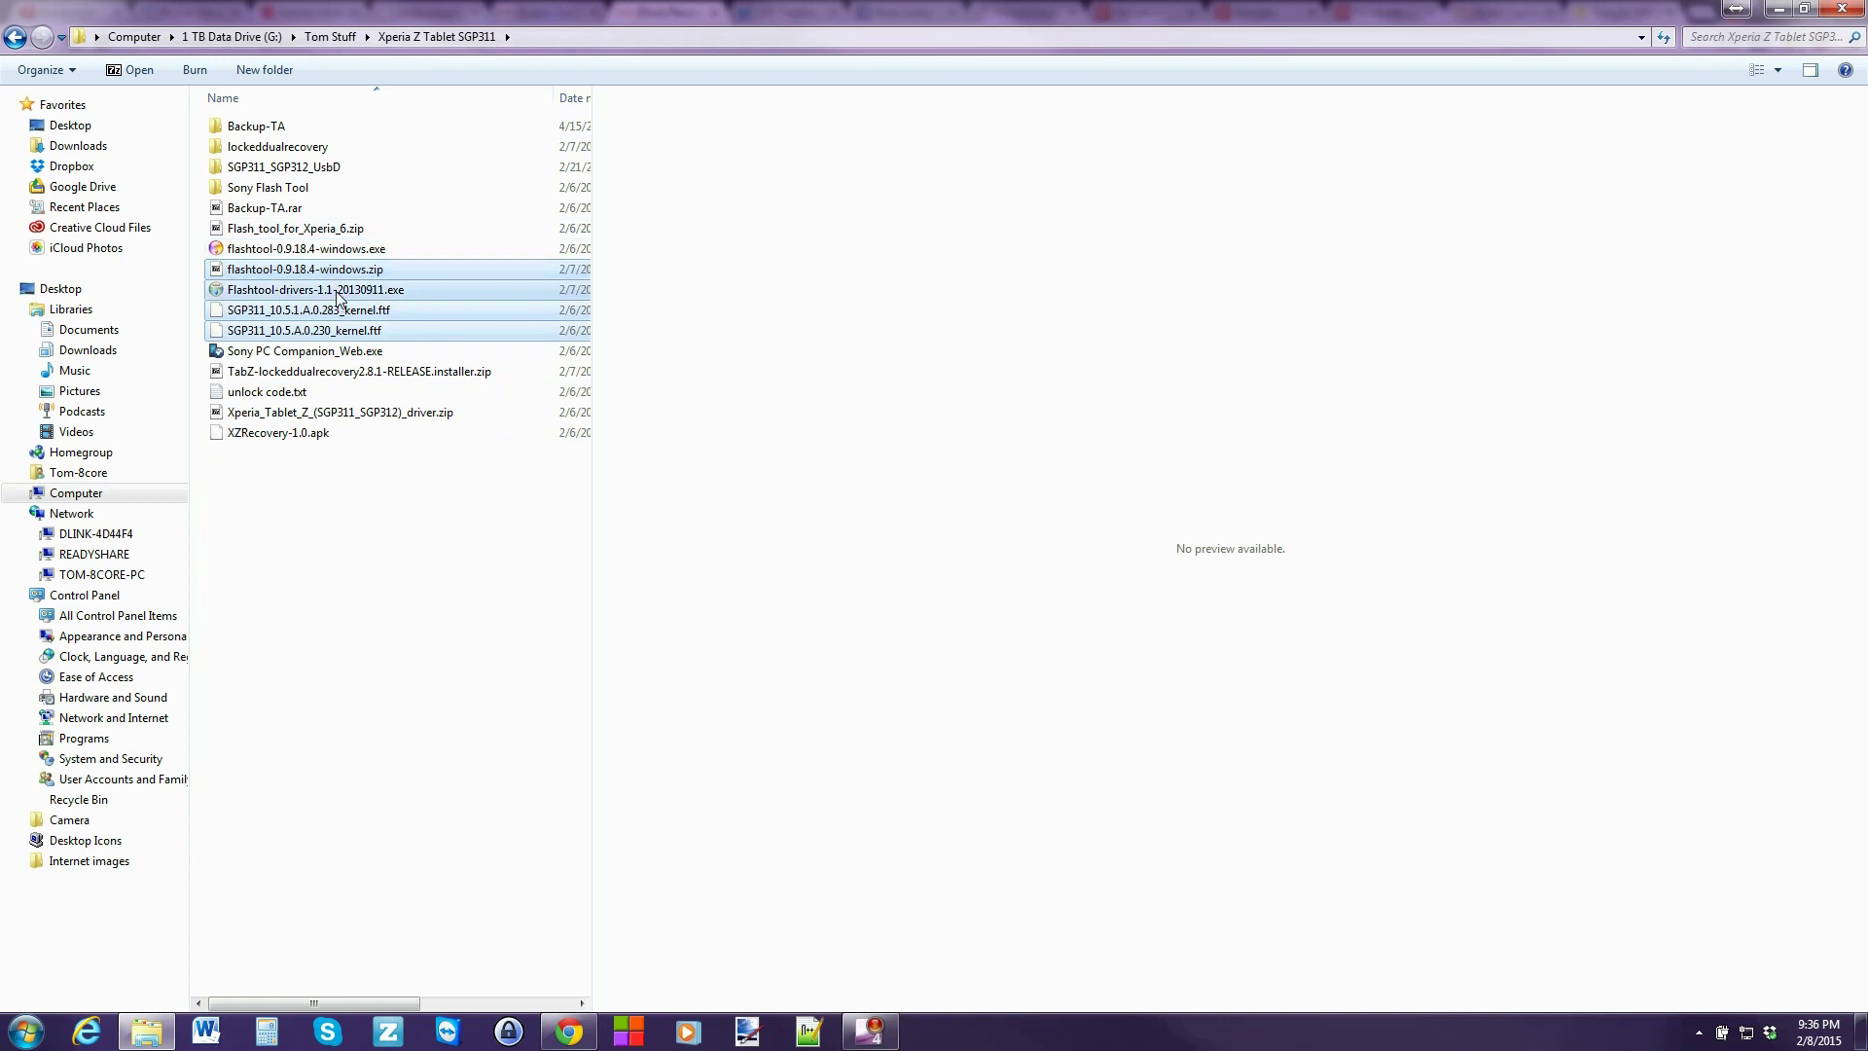
{"action": "left_click", "coordinate": [321, 413], "text": "ctrl"}
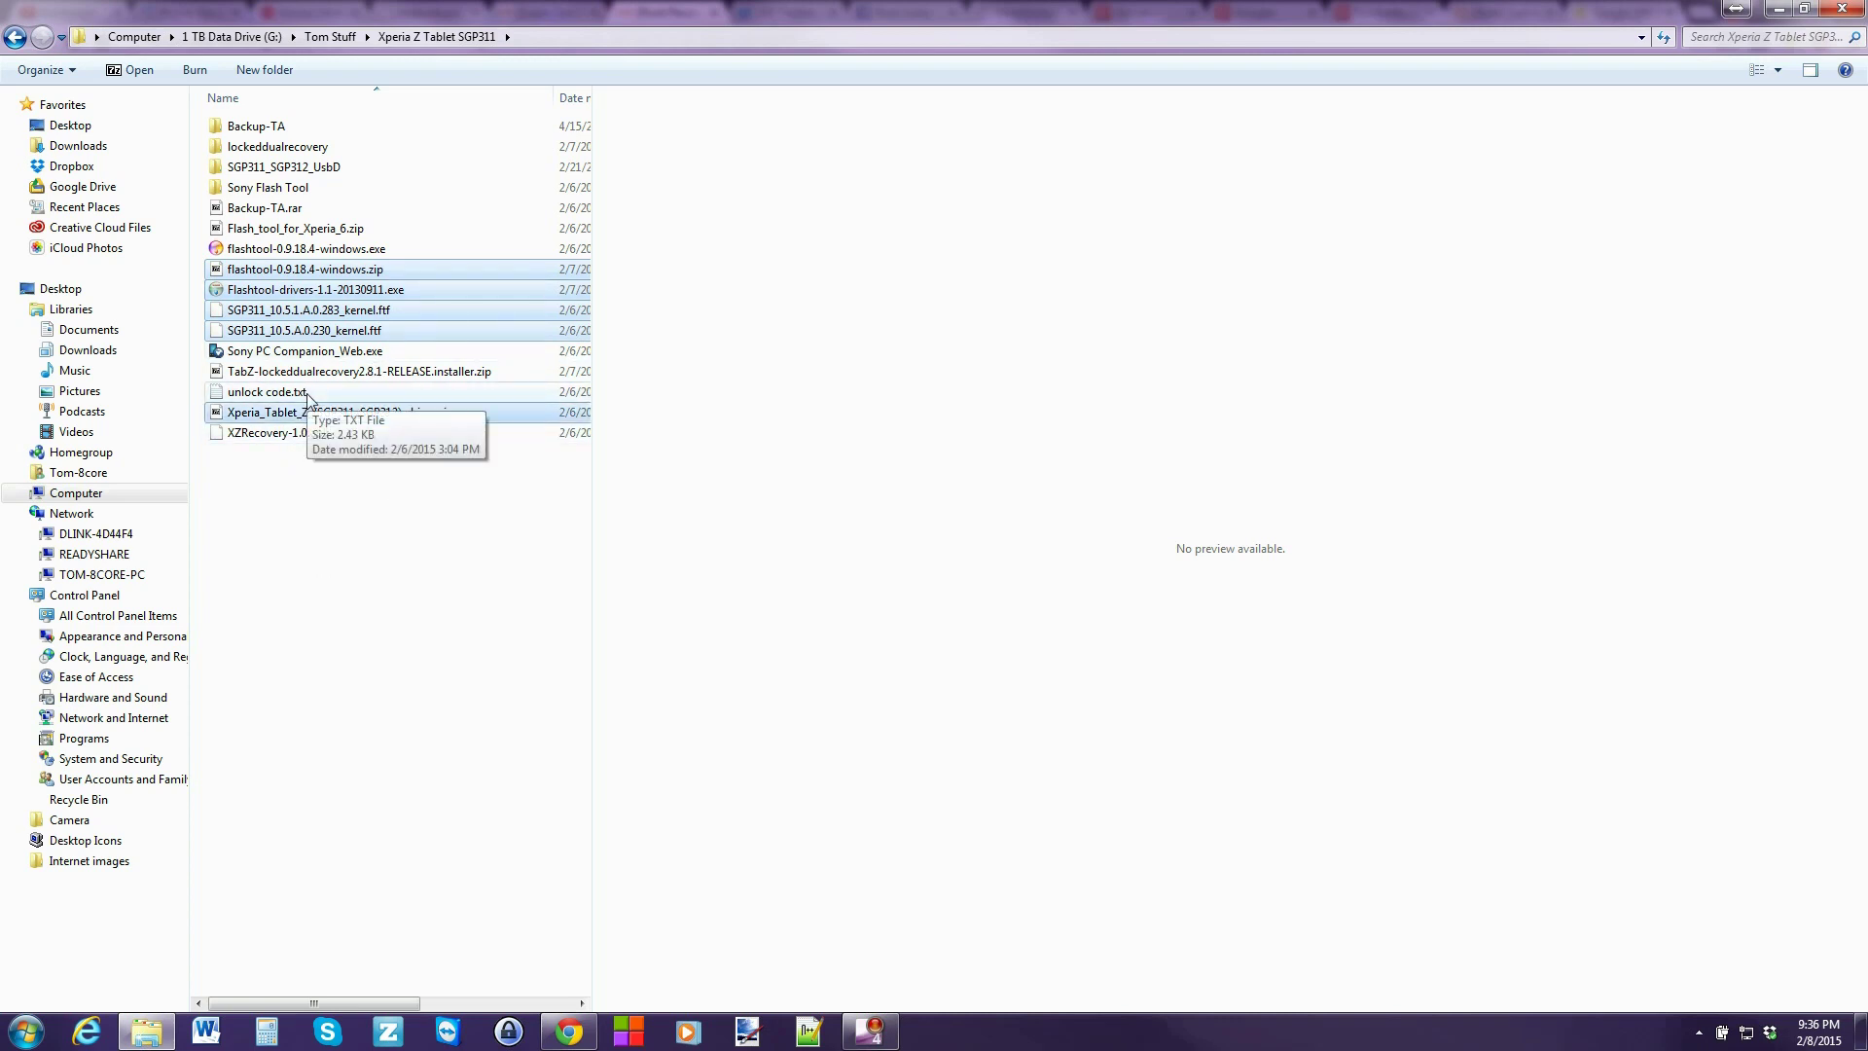
{"action": "left_click", "coordinate": [568, 1031]}
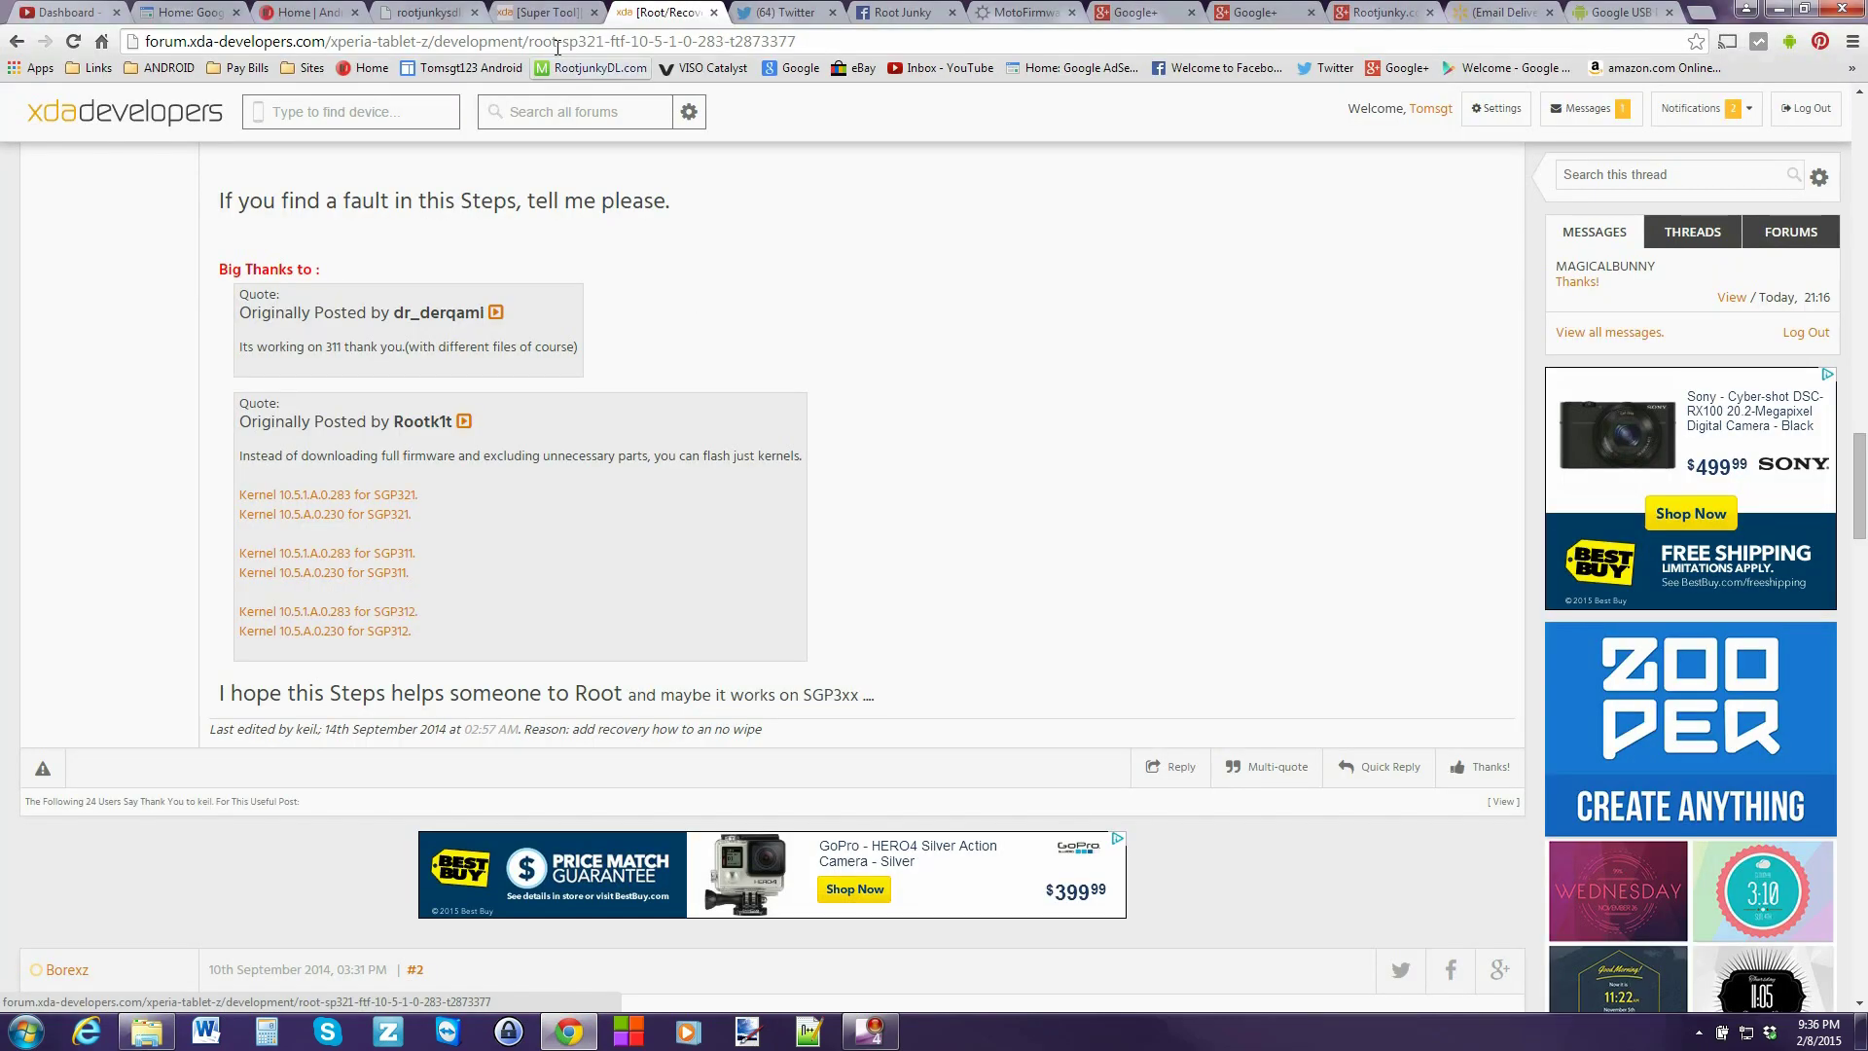
Step: Show the RootJunkySDL Xperia Z Tablet page listing Flashtool, drivers, PC Companion and Backup-TA.rar
{"action": "left_click", "coordinate": [418, 14]}
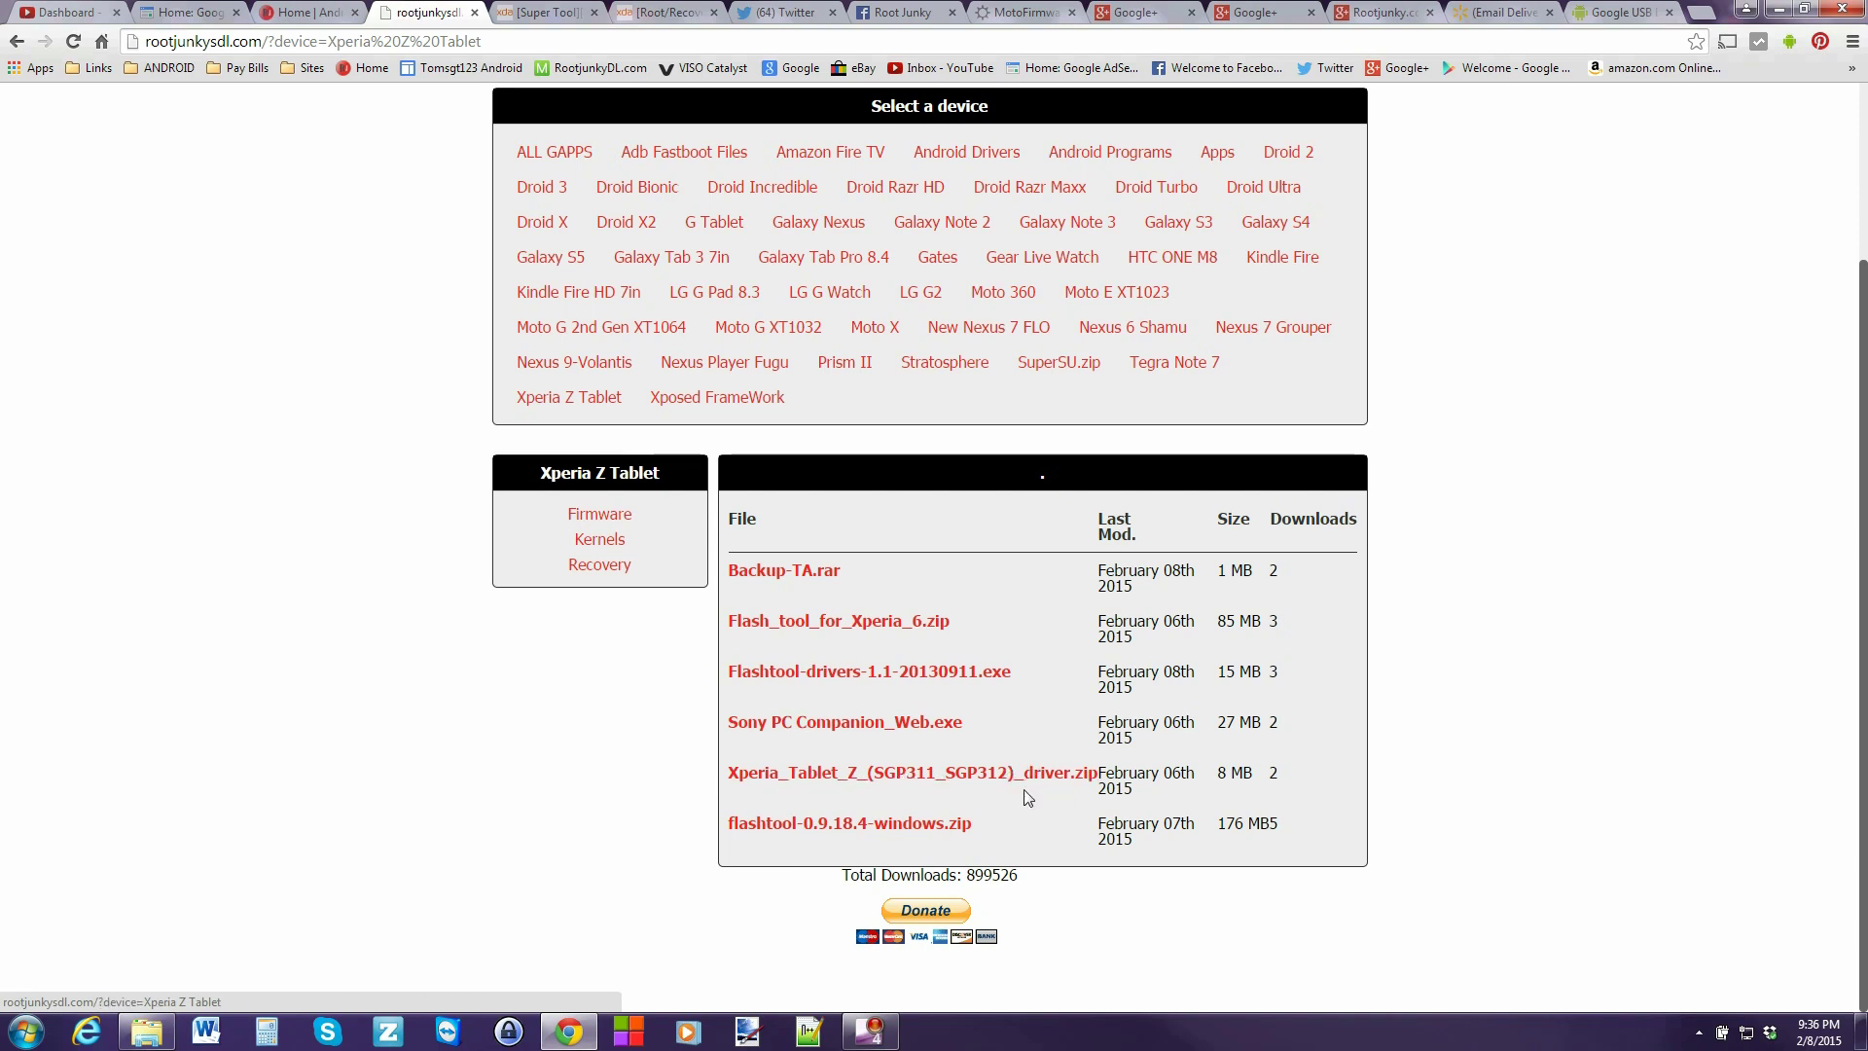
{"action": "scroll", "coordinate": [1030, 633], "scroll_direction": "up", "scroll_amount": 3}
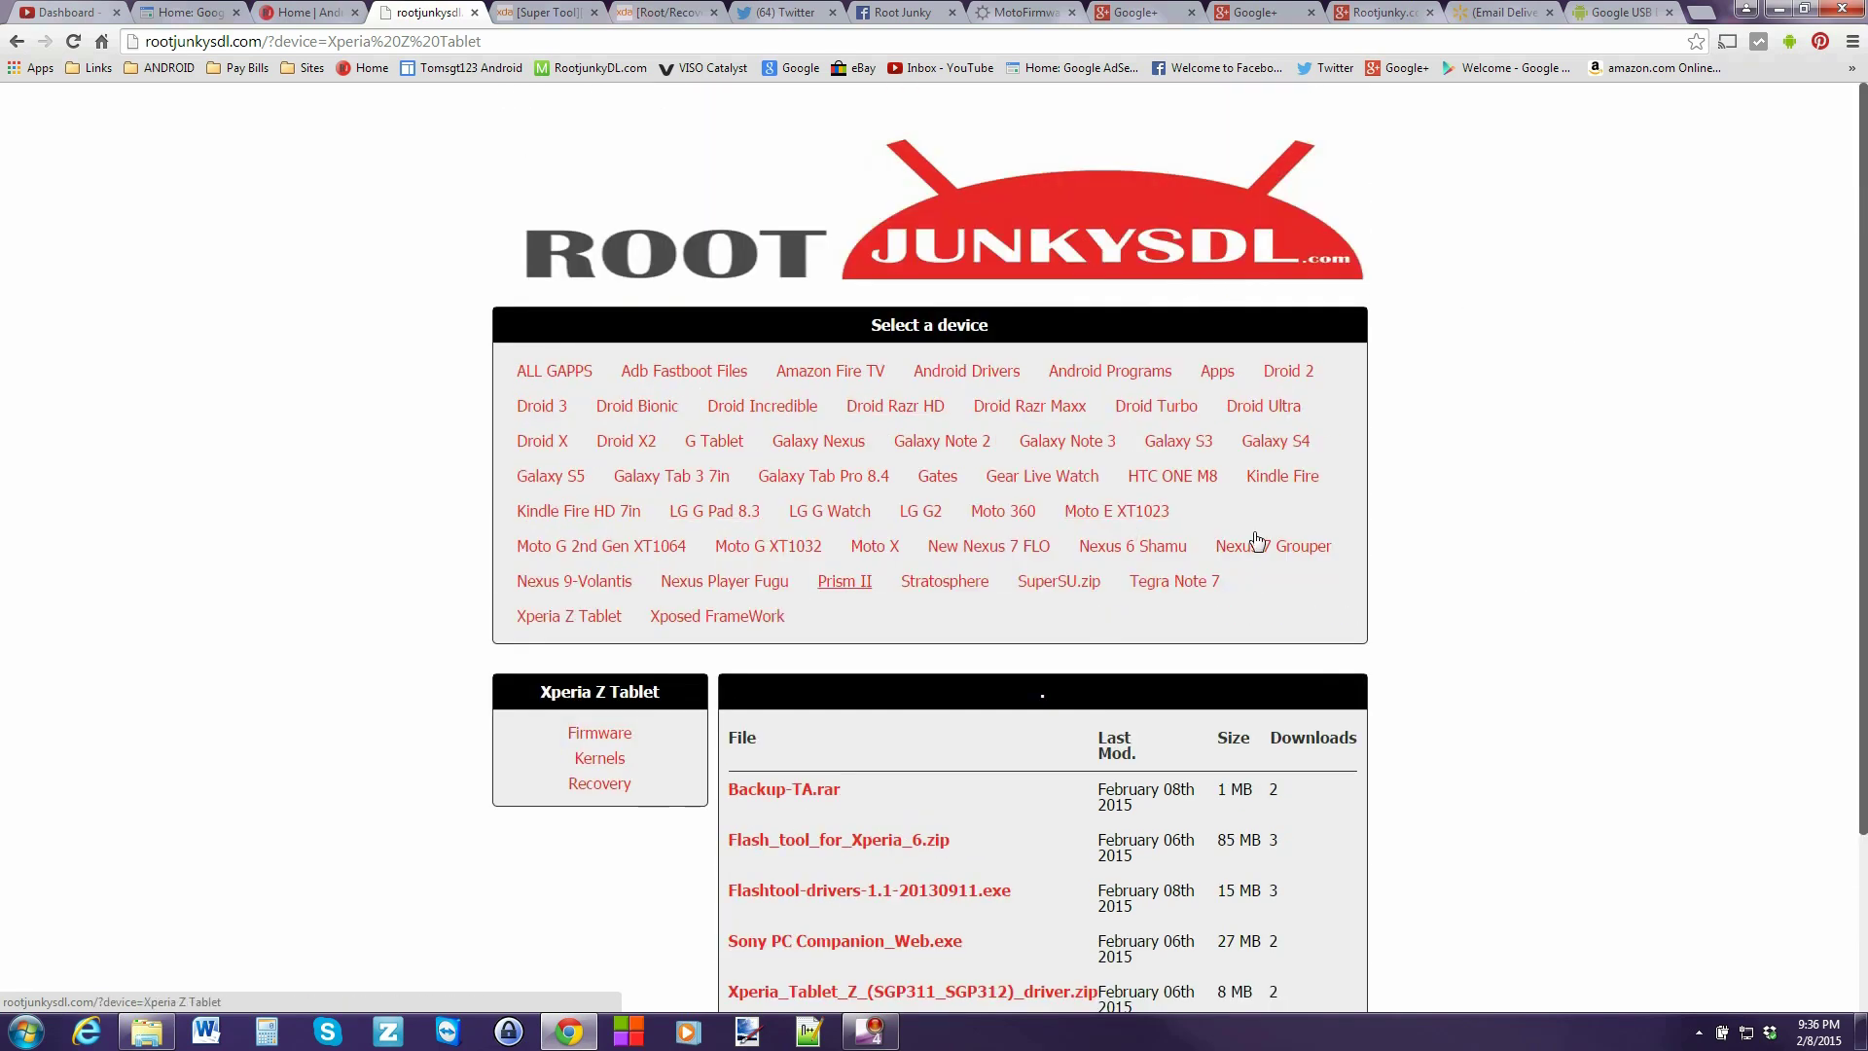
{"action": "scroll", "coordinate": [1265, 525], "scroll_direction": "down", "scroll_amount": 2}
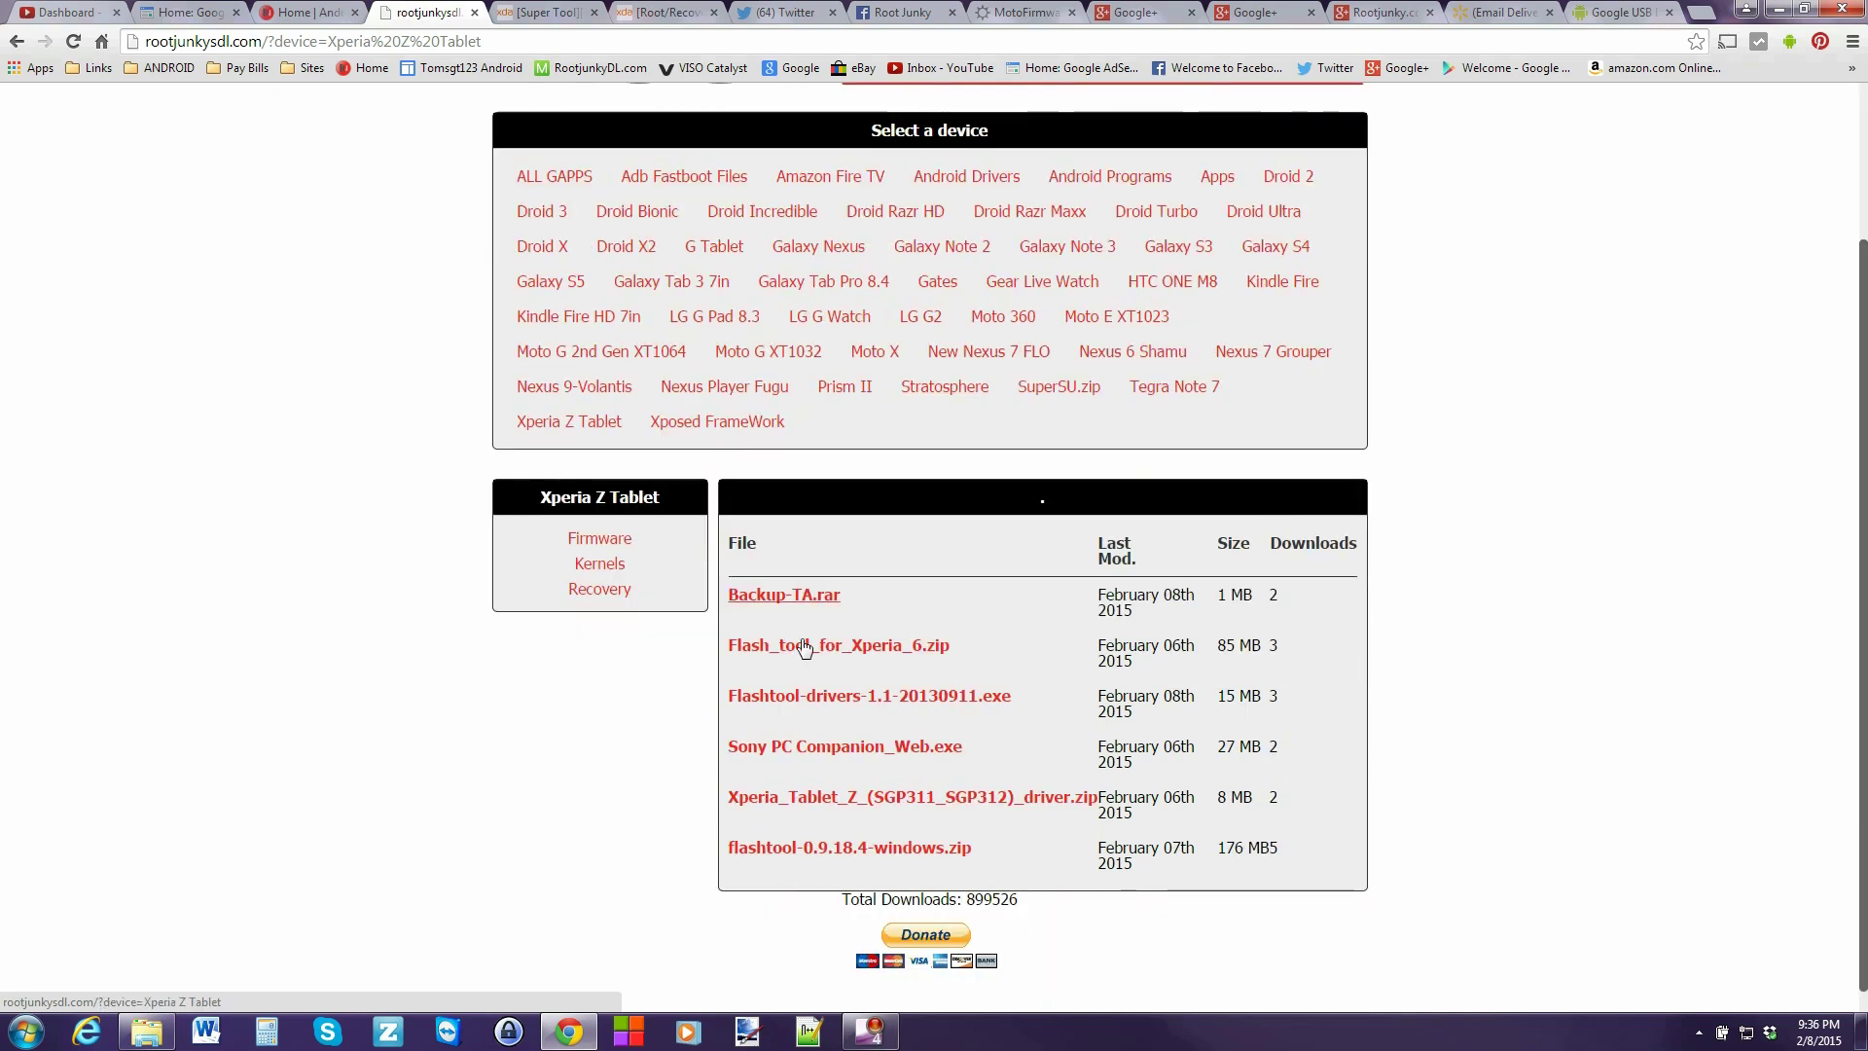
Step: Review the driver zip, 10.5.1.A.0.283 kernel, flashtool zip and flashtool installer in the SGP311 folder
{"action": "left_click", "coordinate": [147, 1031]}
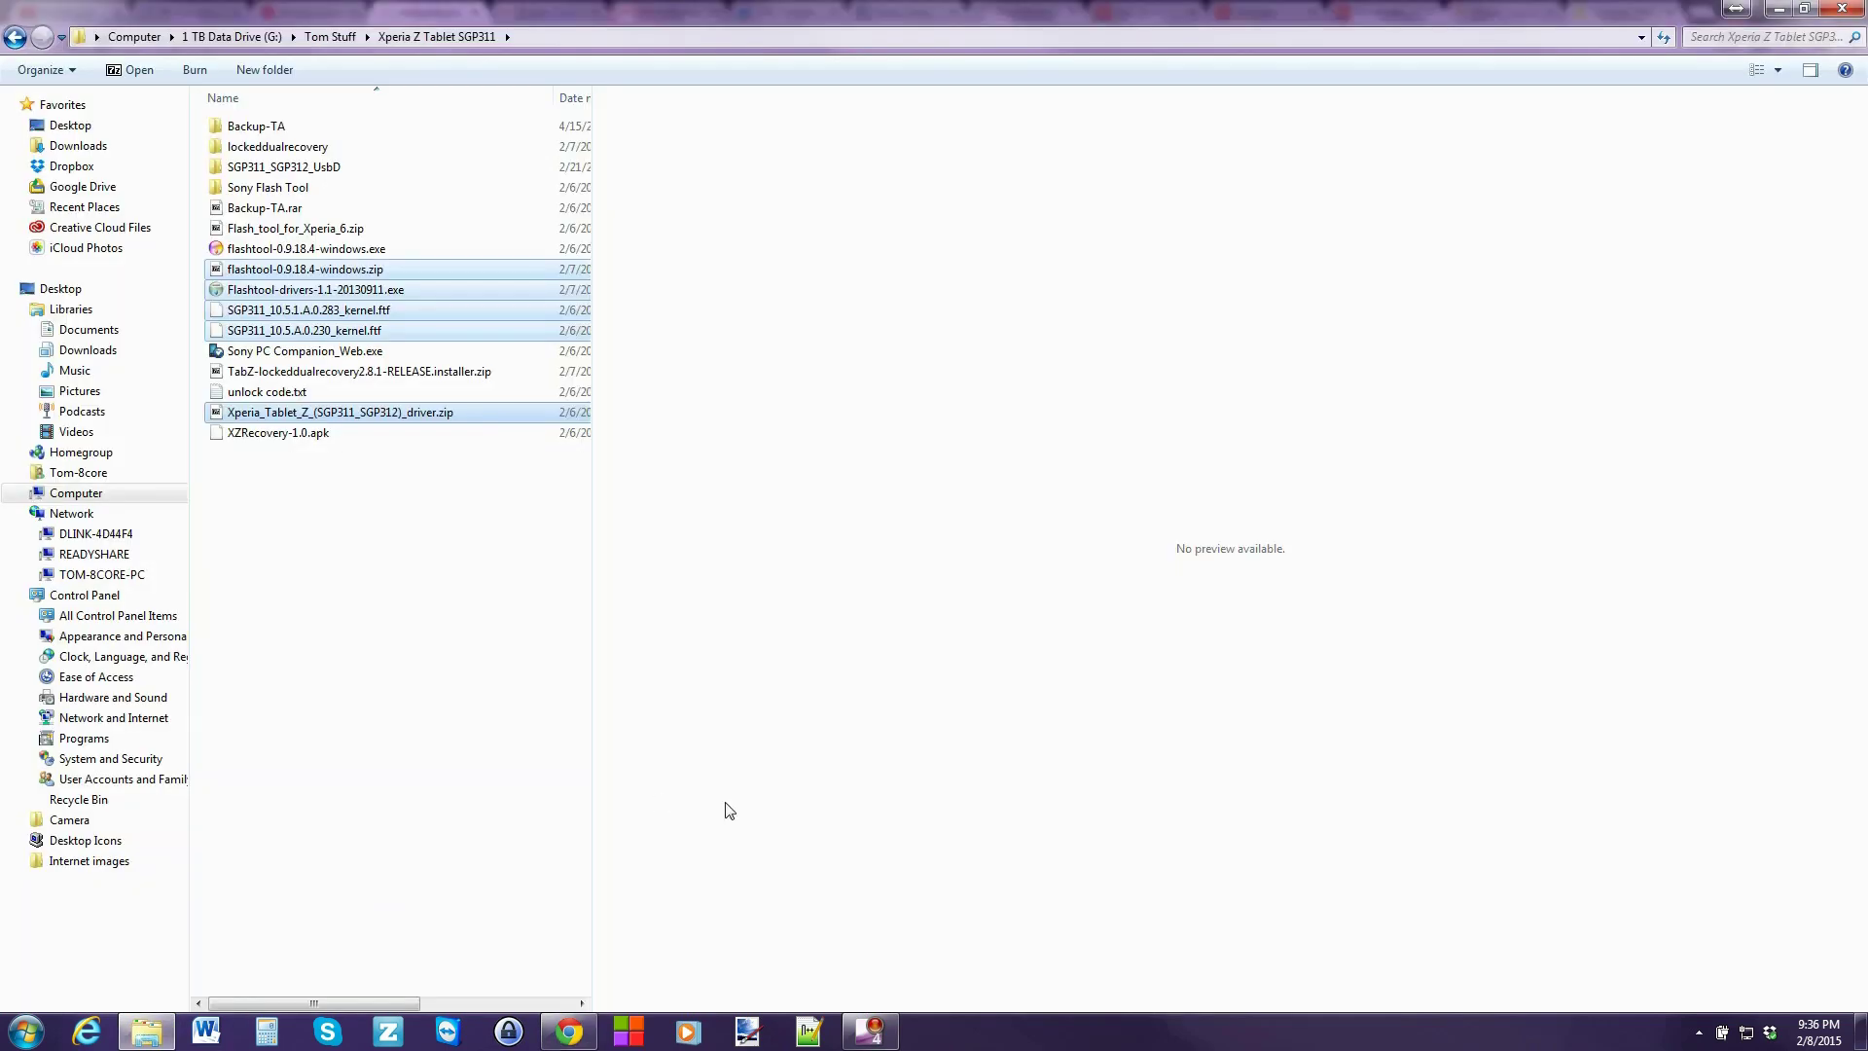
{"action": "left_click", "coordinate": [352, 615]}
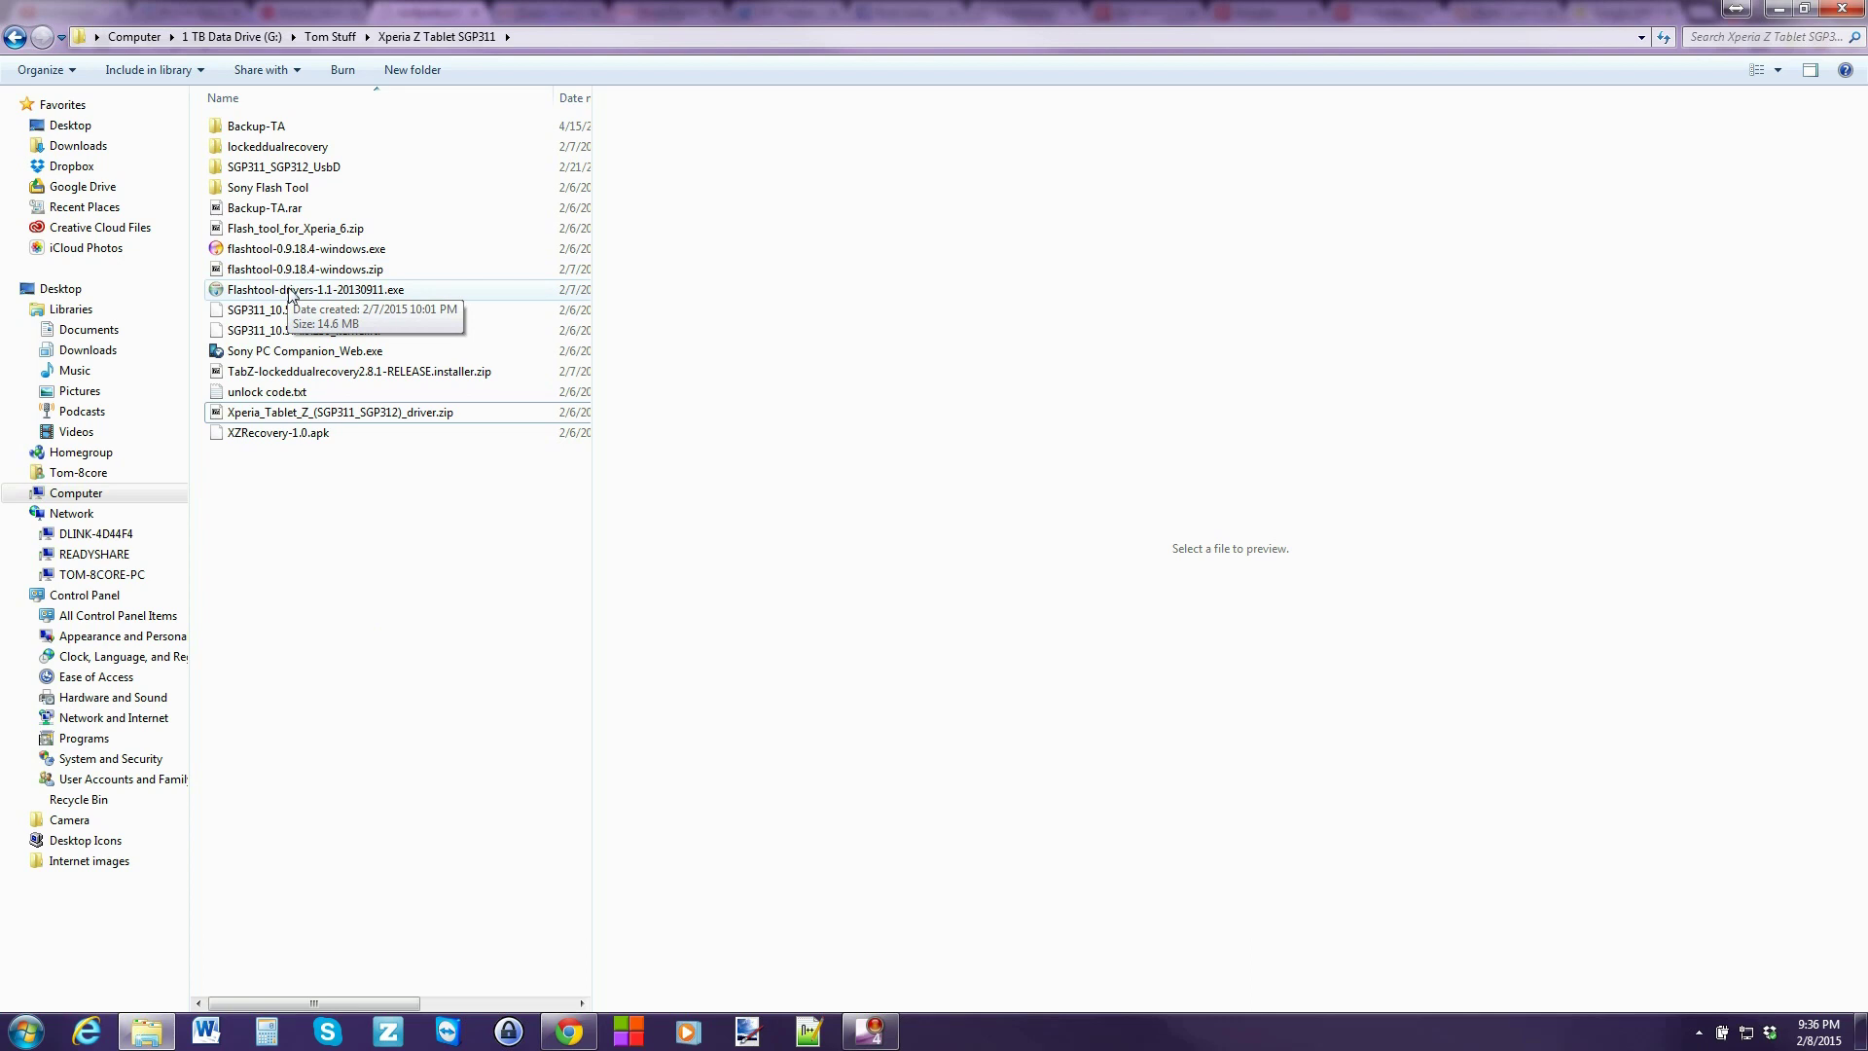
{"action": "left_click", "coordinate": [335, 414]}
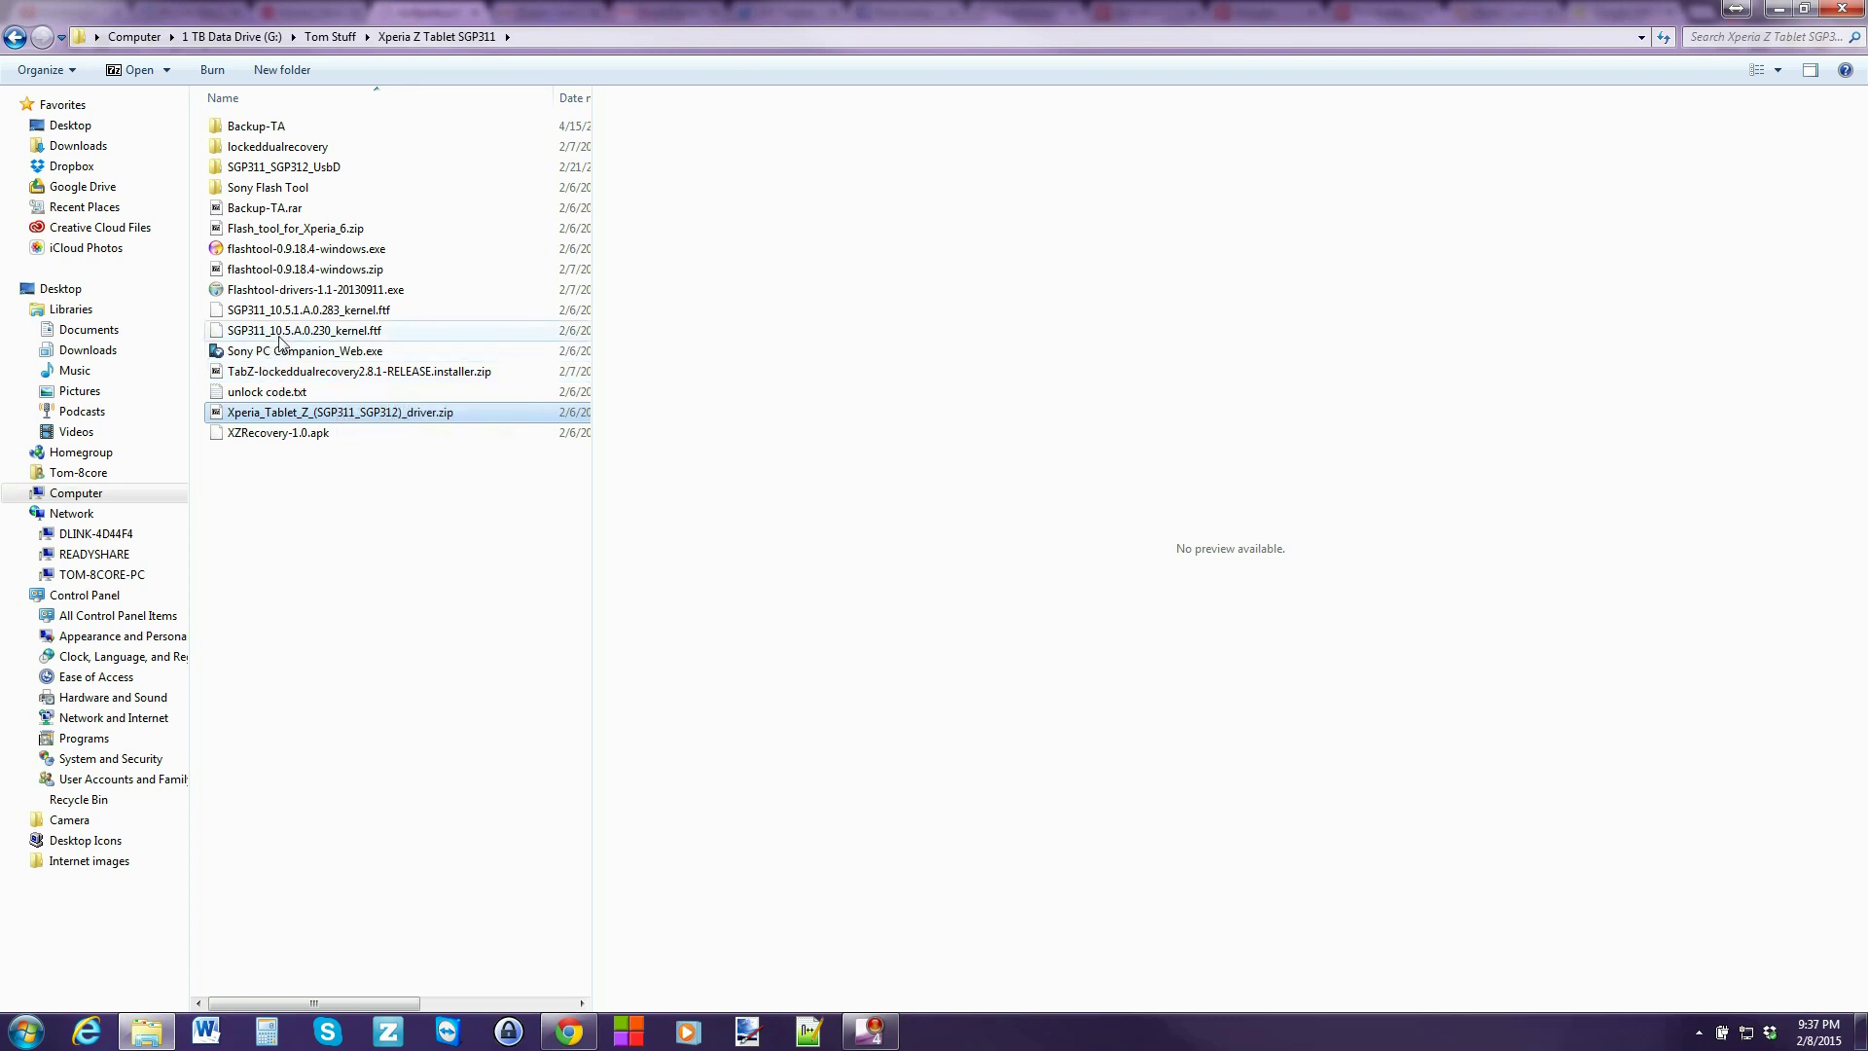
{"action": "left_click", "coordinate": [399, 311]}
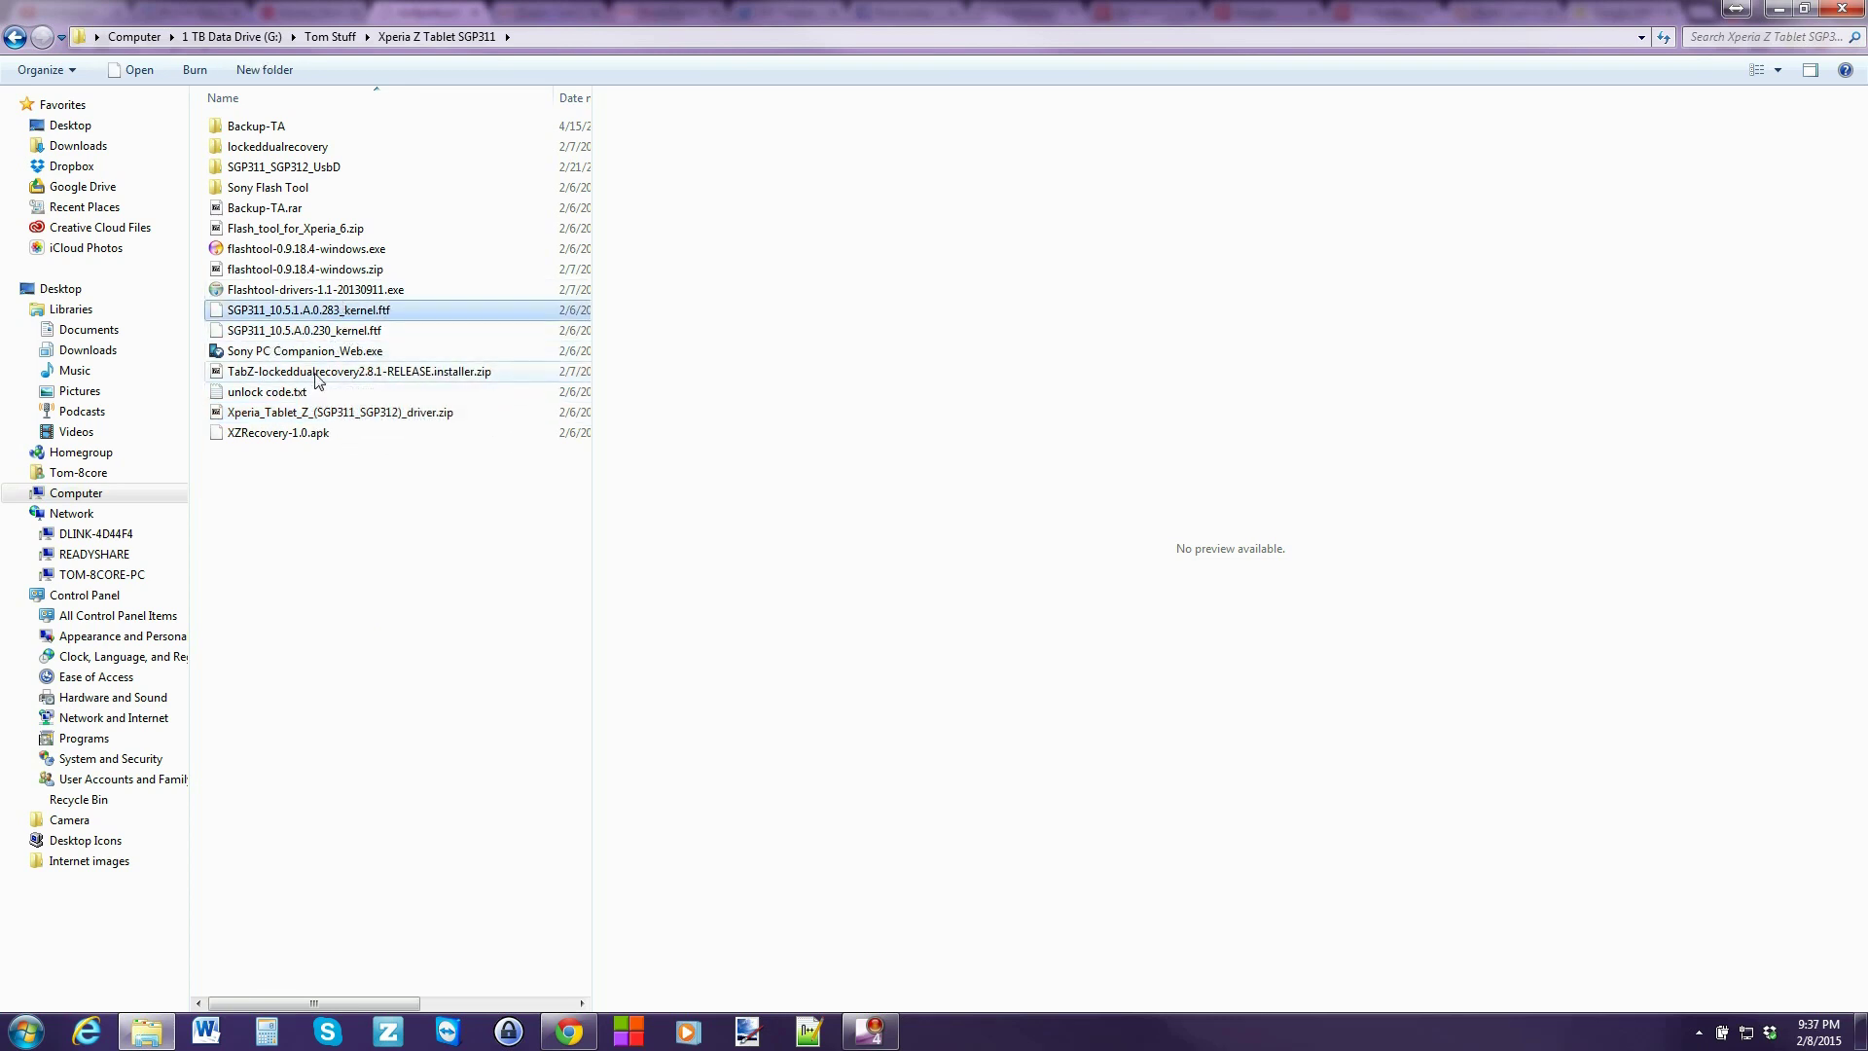
{"action": "left_click", "coordinate": [353, 270]}
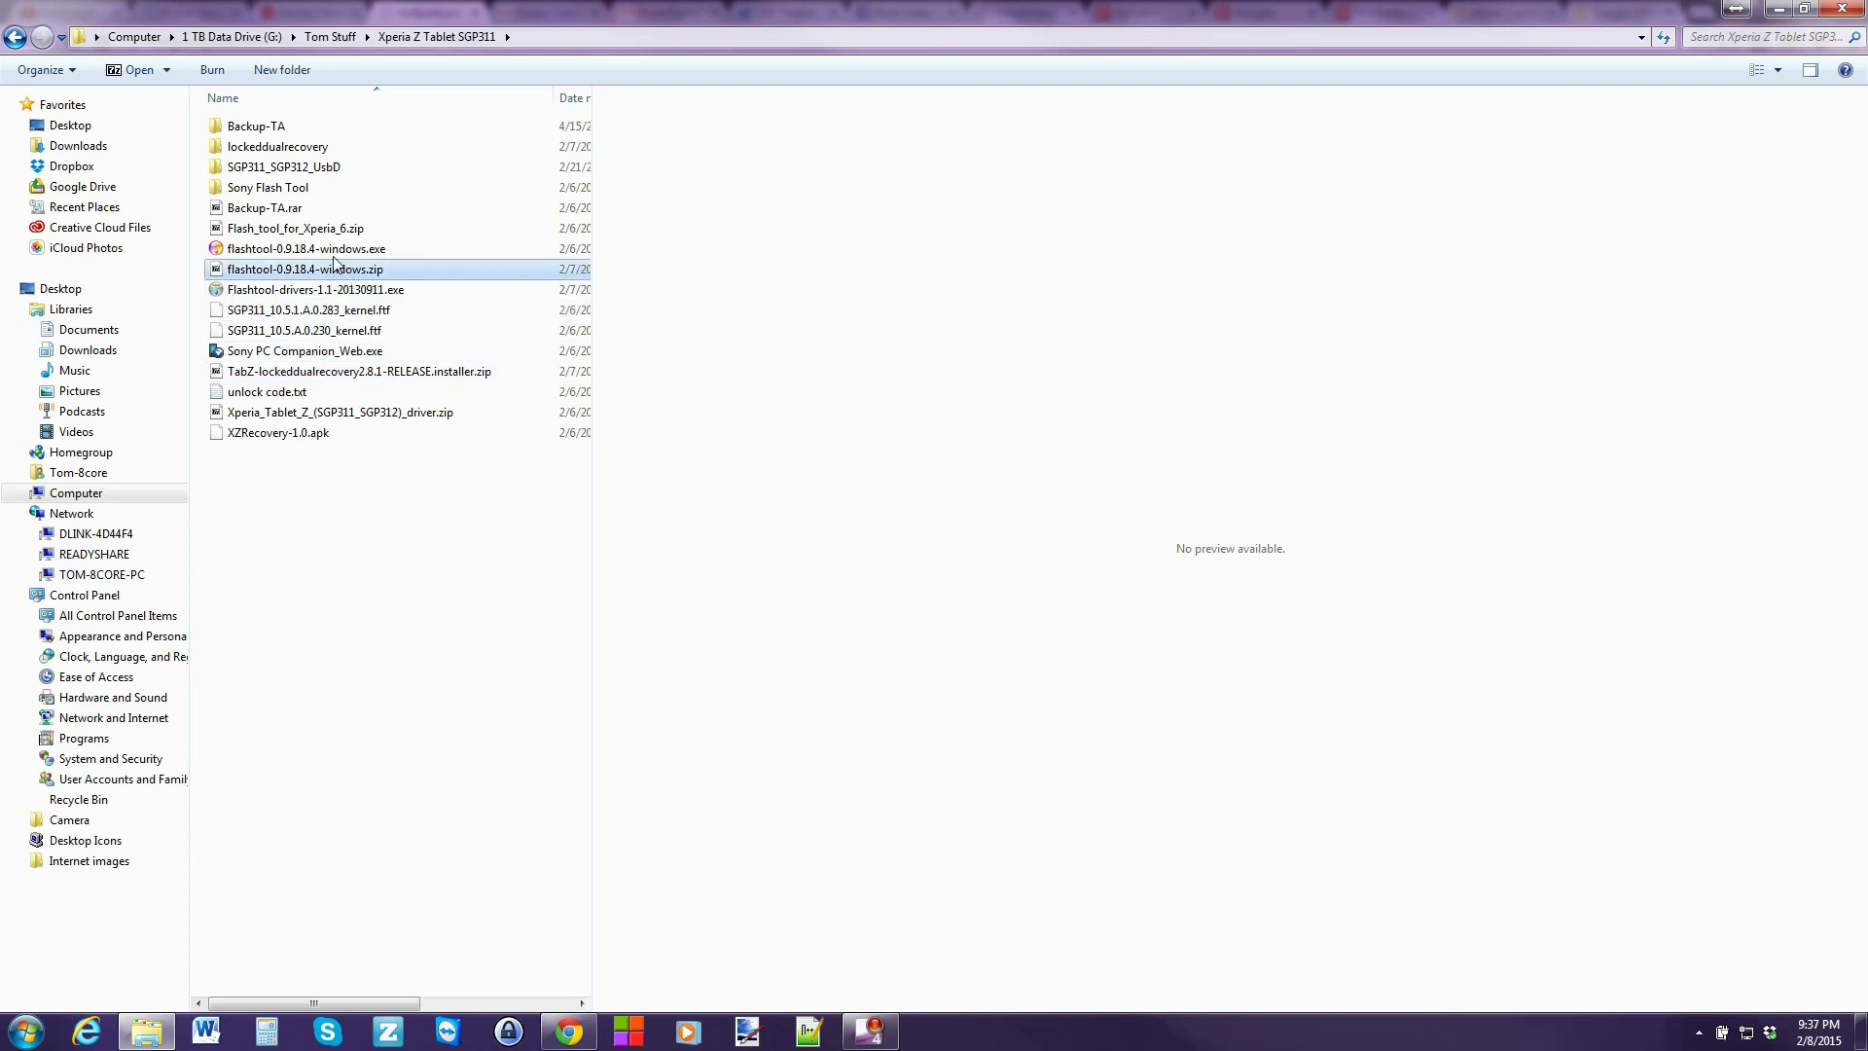
{"action": "left_click", "coordinate": [334, 250]}
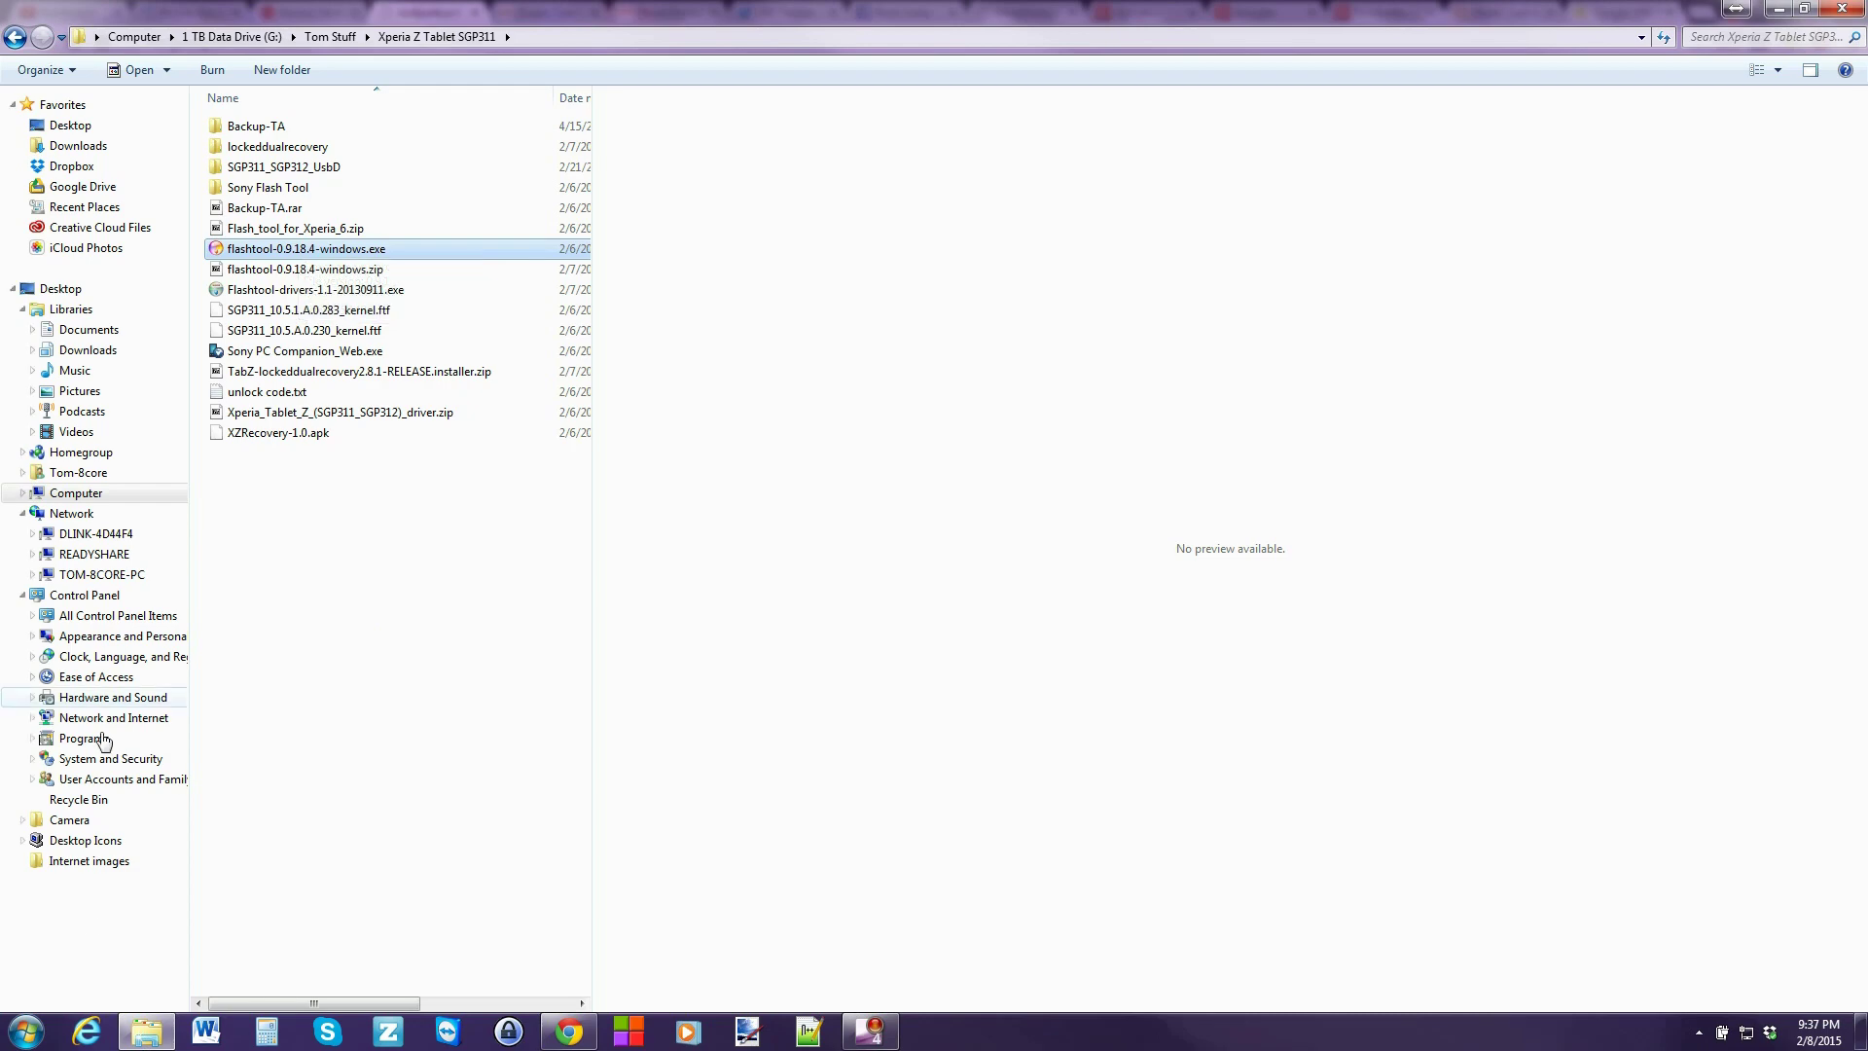
{"action": "left_click", "coordinate": [26, 1034]}
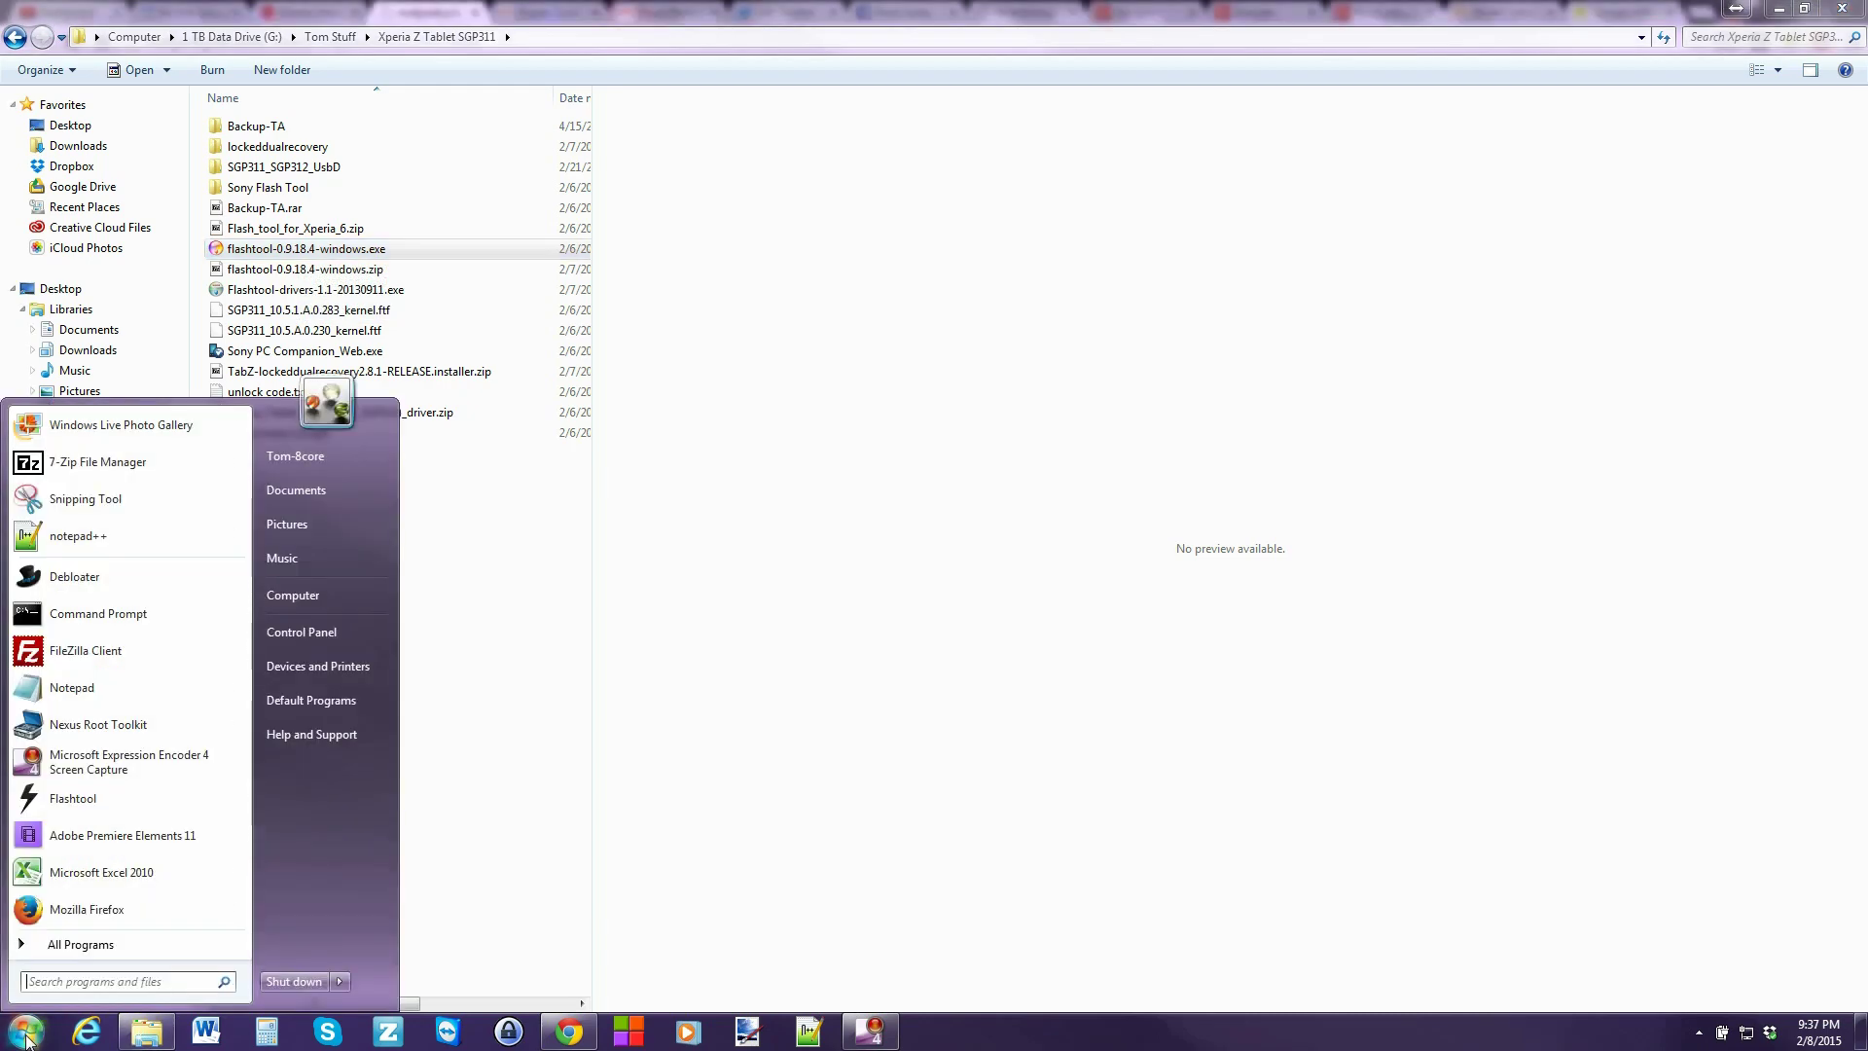
Step: Launch Flashtool from the Start menu and let it finish syncing devices from Github
{"action": "left_click", "coordinate": [73, 798]}
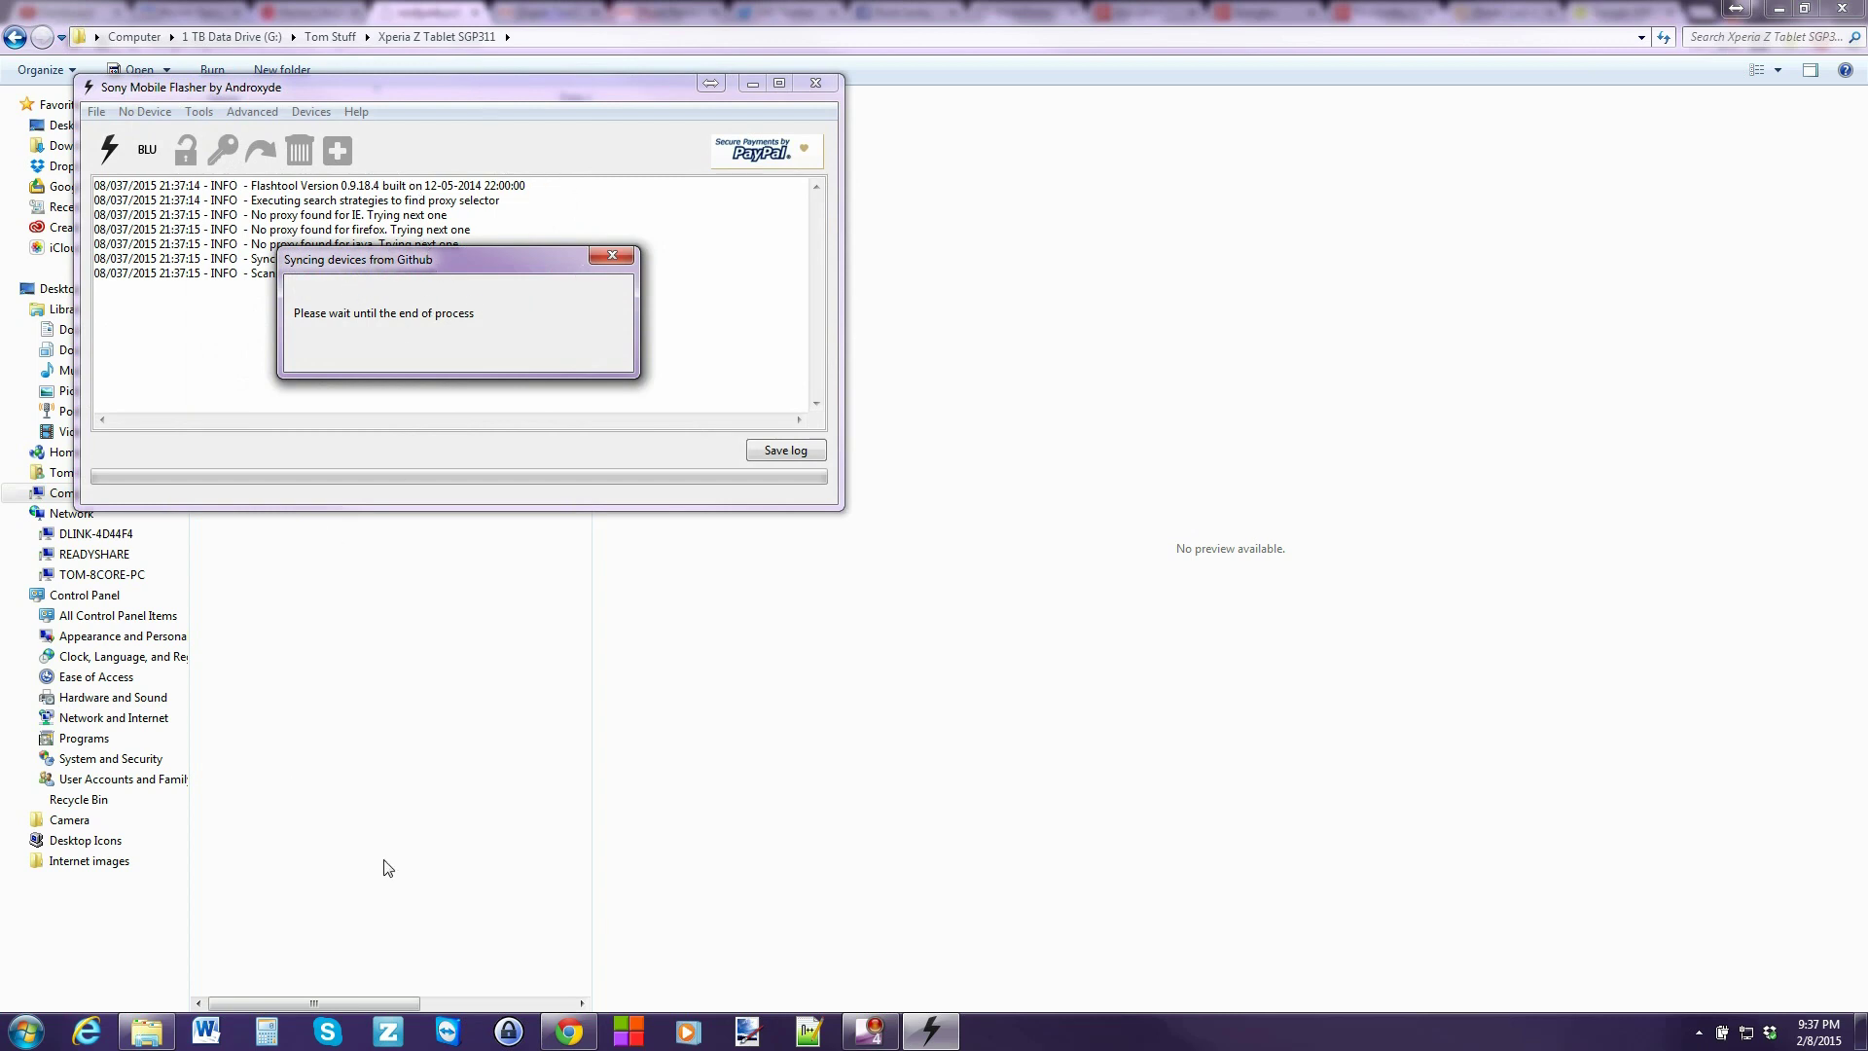
{"action": "mouse_move", "coordinate": [146, 1031]}
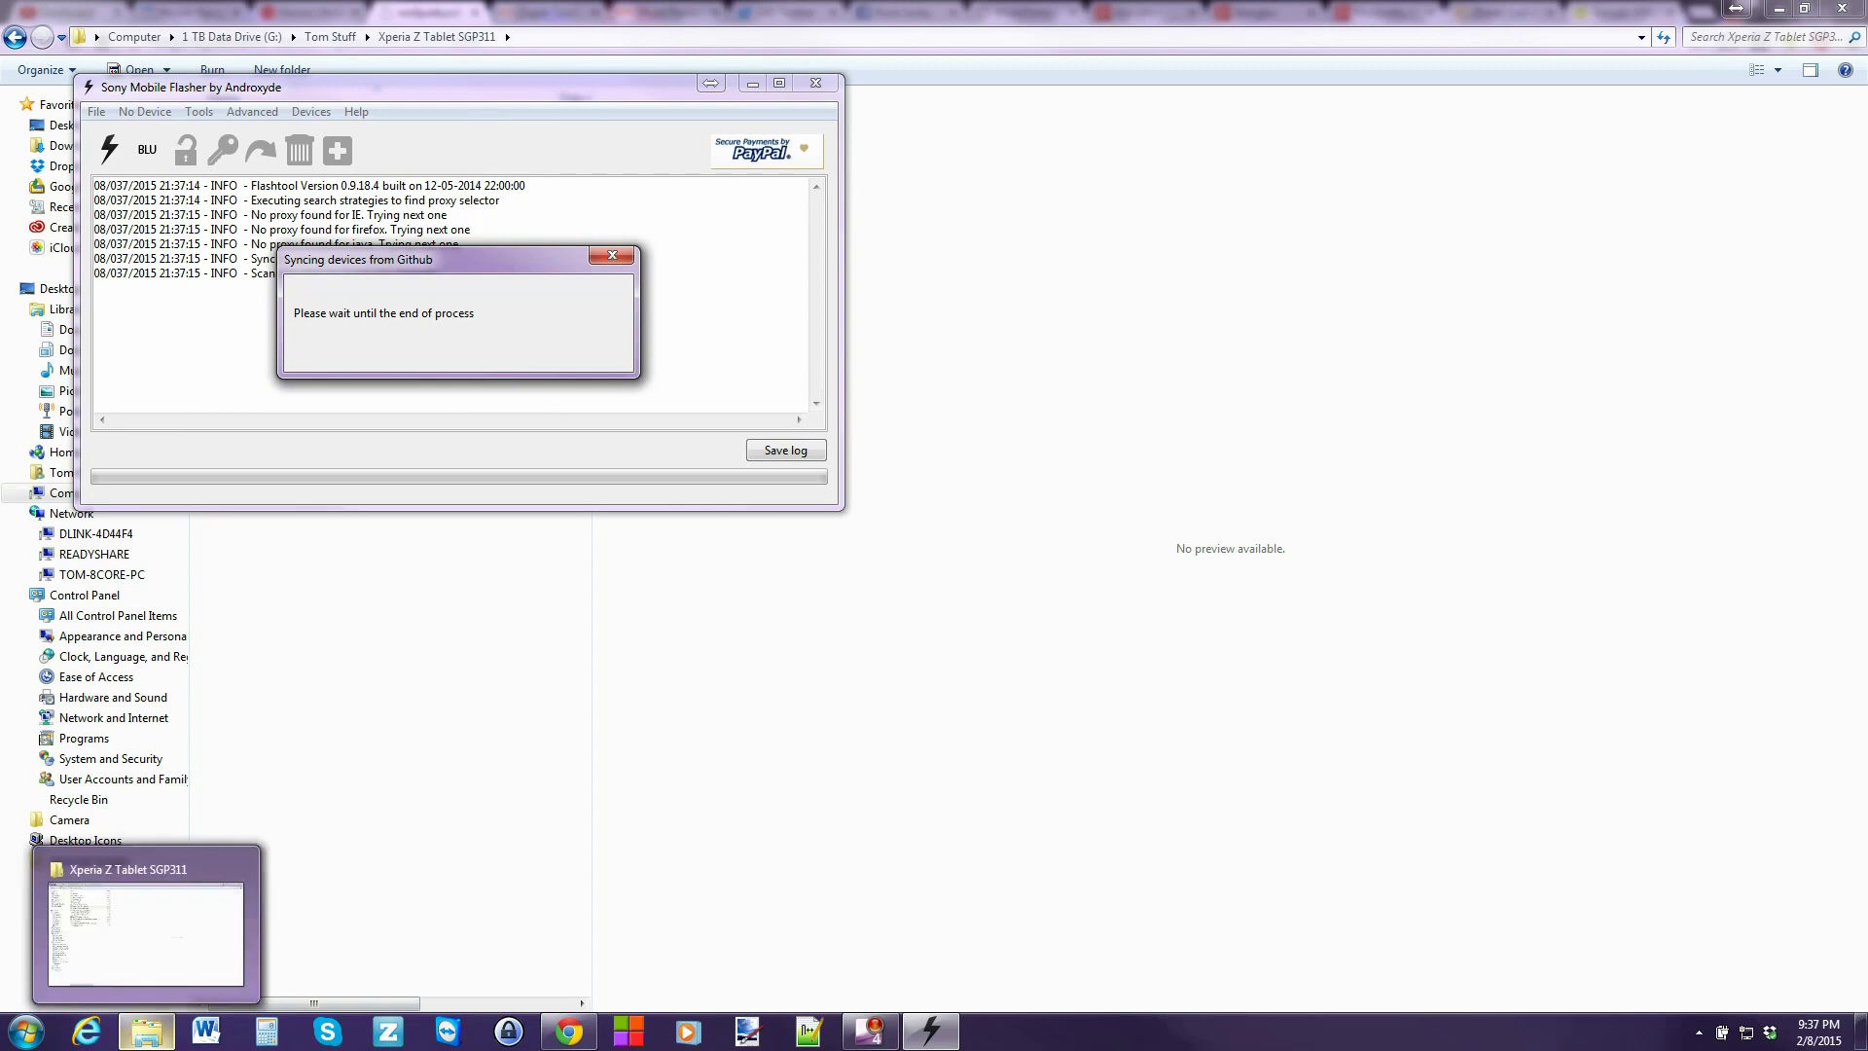
{"action": "left_click", "coordinate": [148, 1040]}
{"action": "left_click", "coordinate": [930, 1031]}
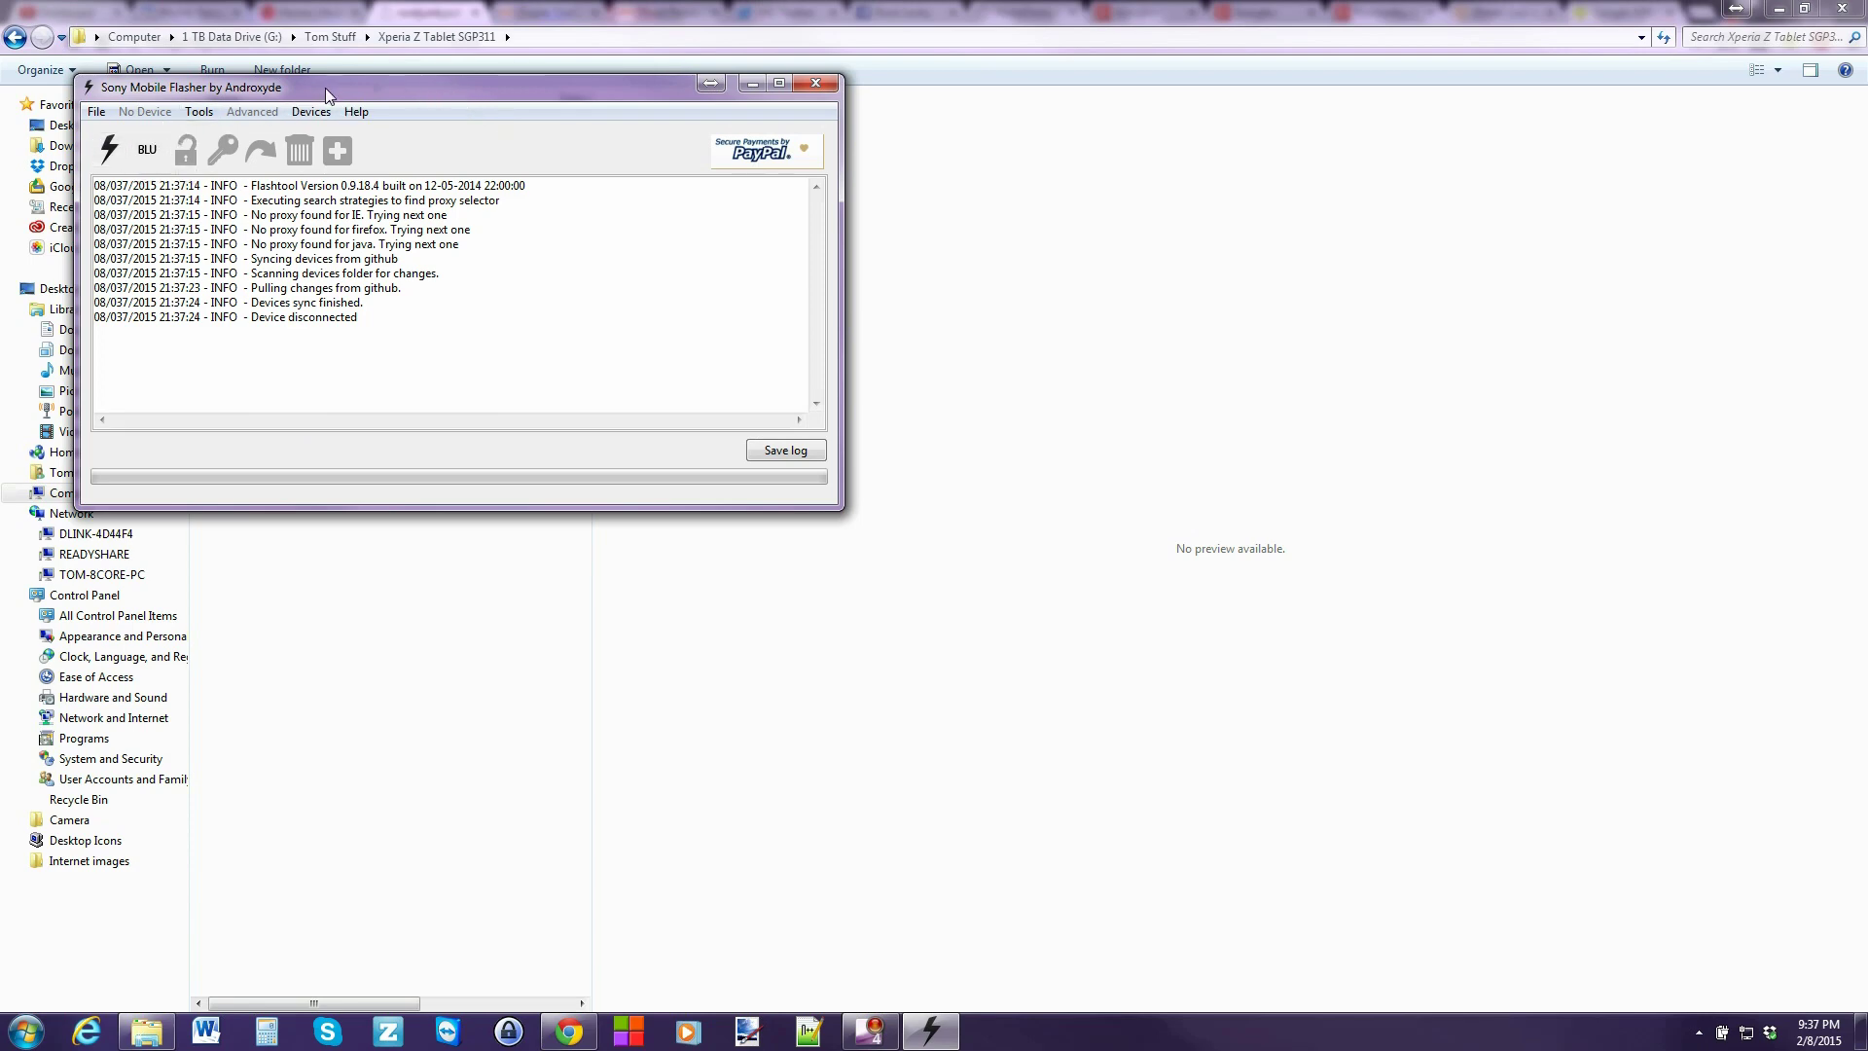
Step: Copy both SGP311 kernel .ftf files into C:\Flashtool\firmwares
{"action": "left_click_drag", "start_coordinate": [334, 86], "coordinate": [288, 491]}
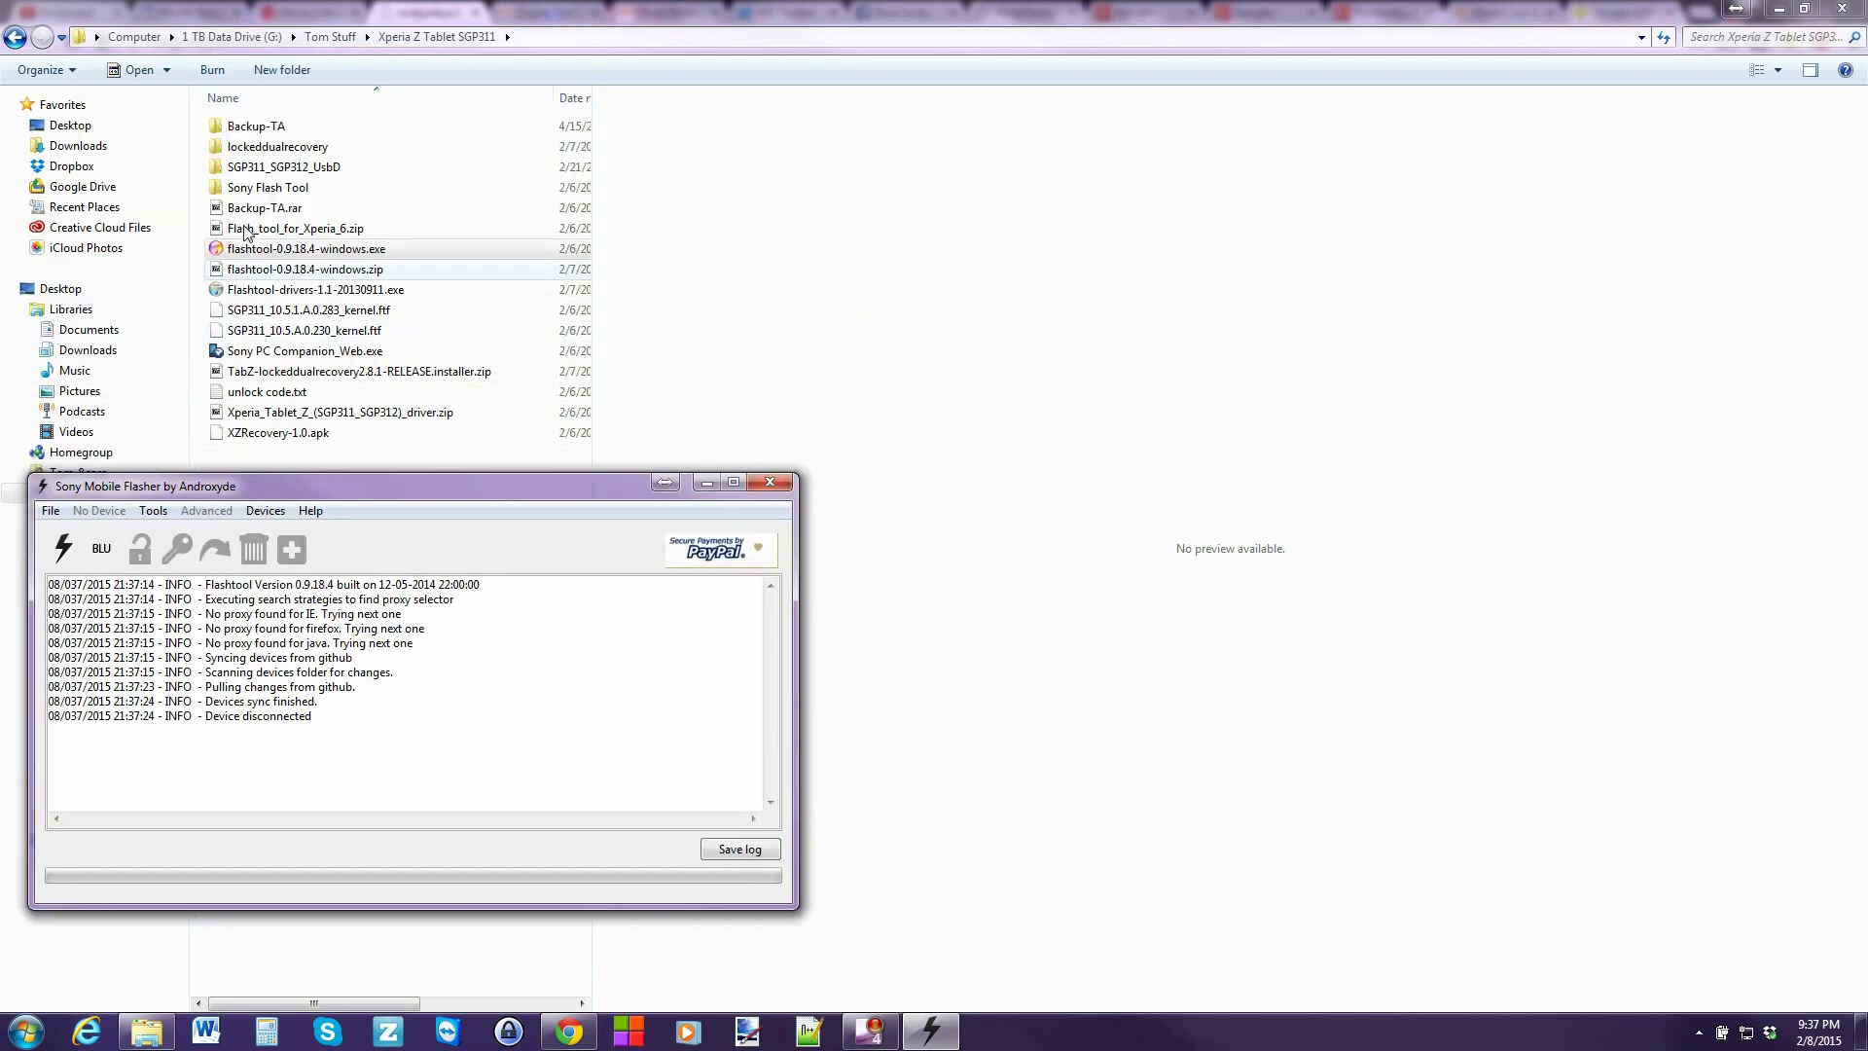
{"action": "left_click", "coordinate": [204, 307]}
{"action": "left_click_drag", "start_coordinate": [203, 310], "coordinate": [265, 341]}
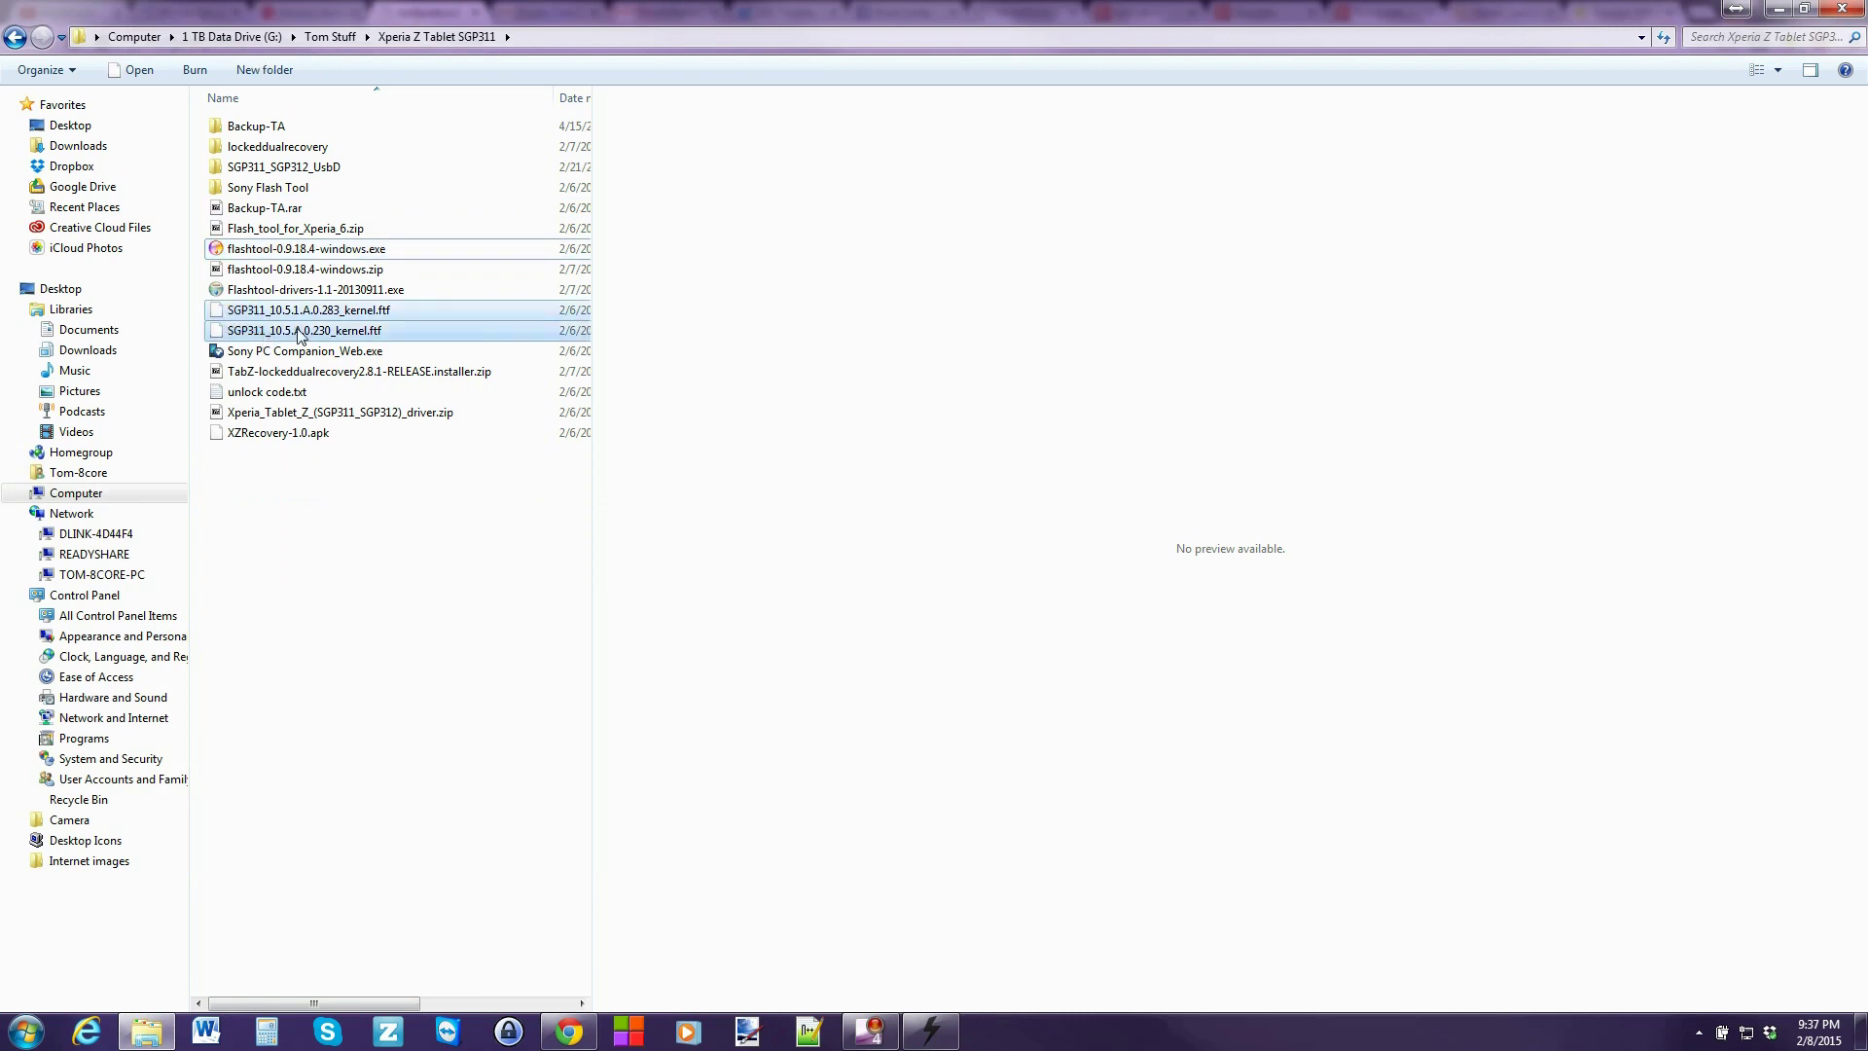
{"action": "right_click", "coordinate": [297, 332]}
{"action": "left_click", "coordinate": [345, 437]}
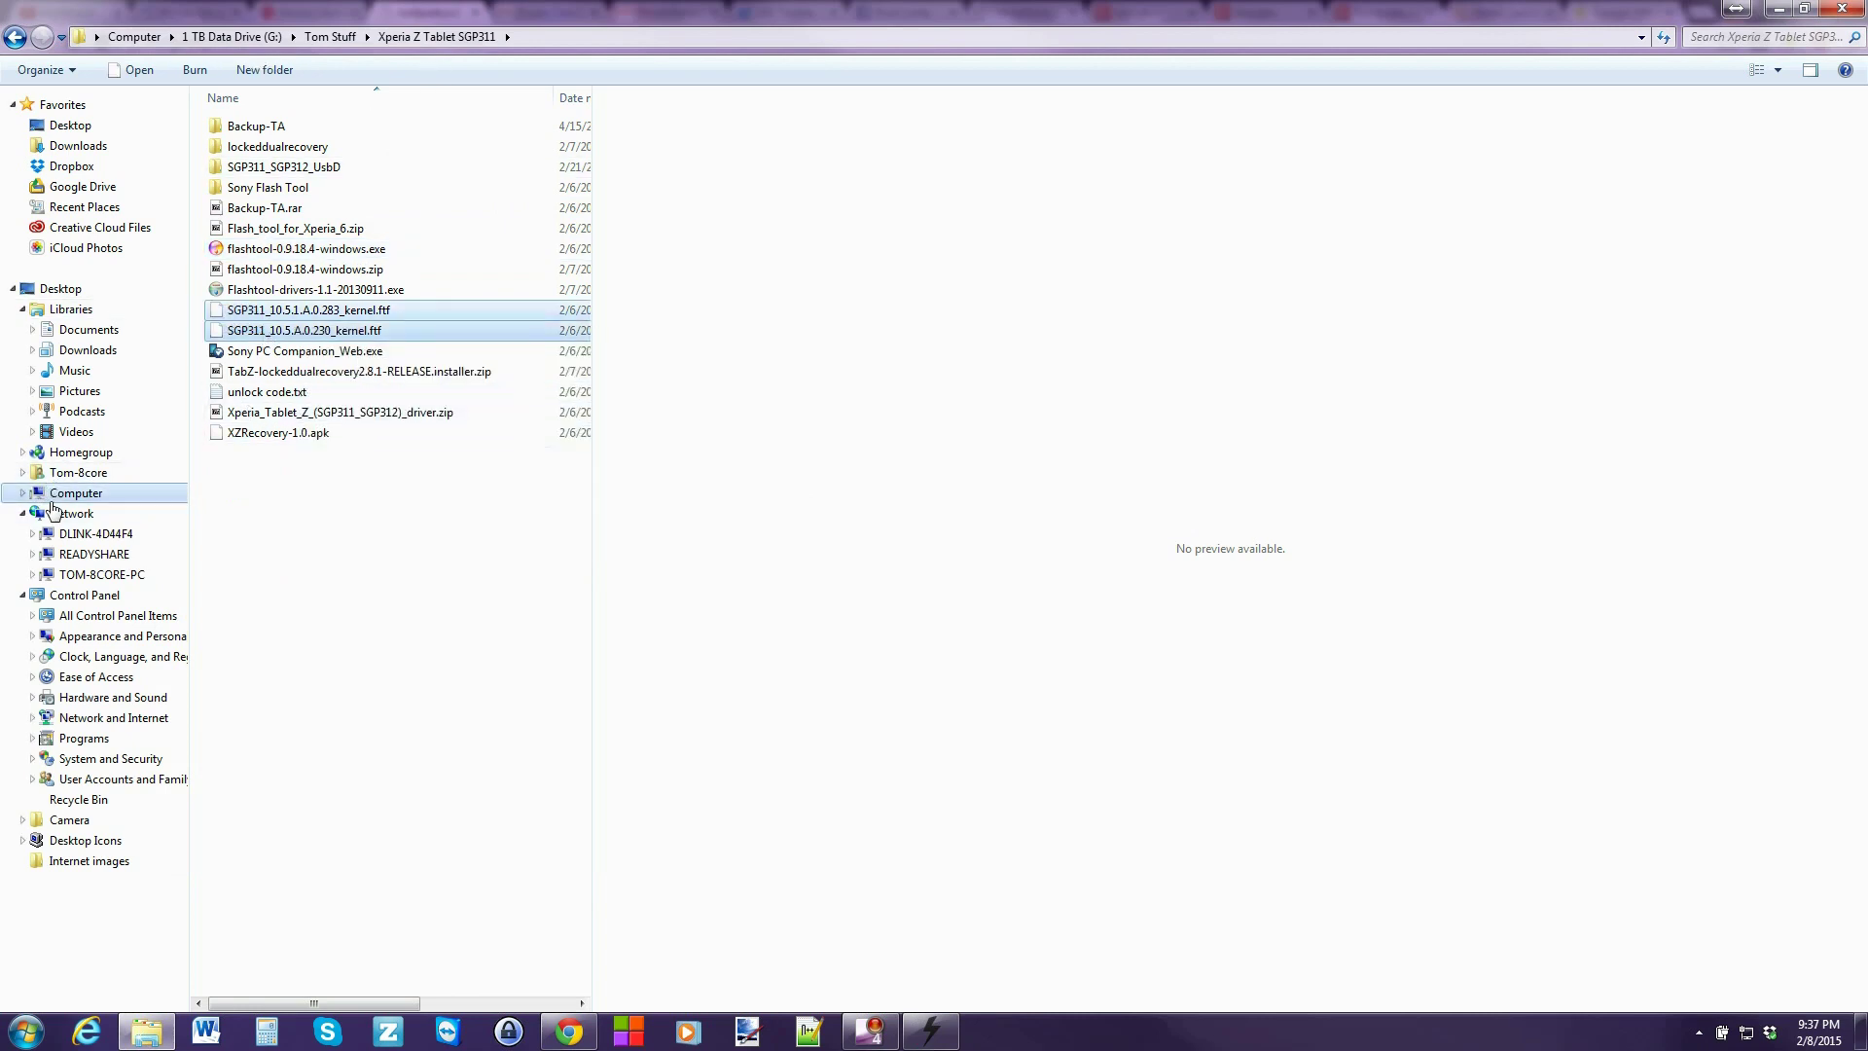
{"action": "left_click", "coordinate": [23, 493]}
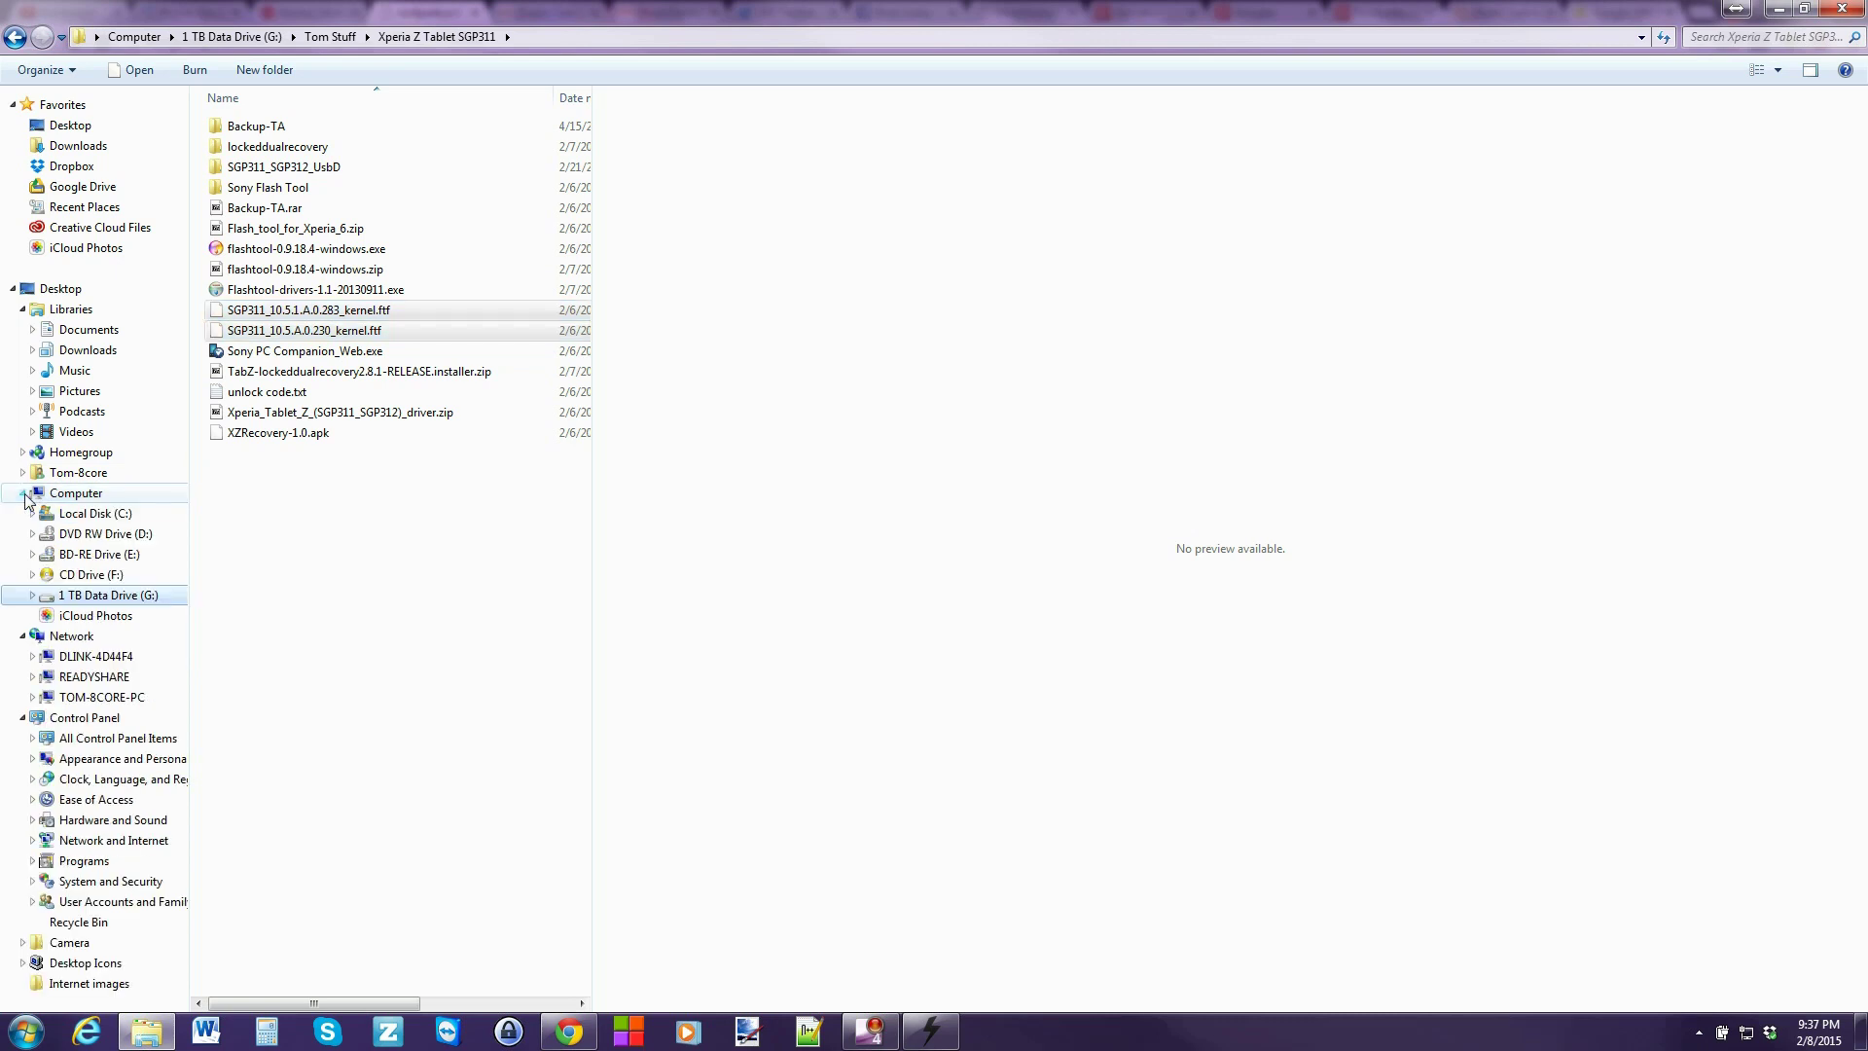
{"action": "left_click", "coordinate": [94, 513]}
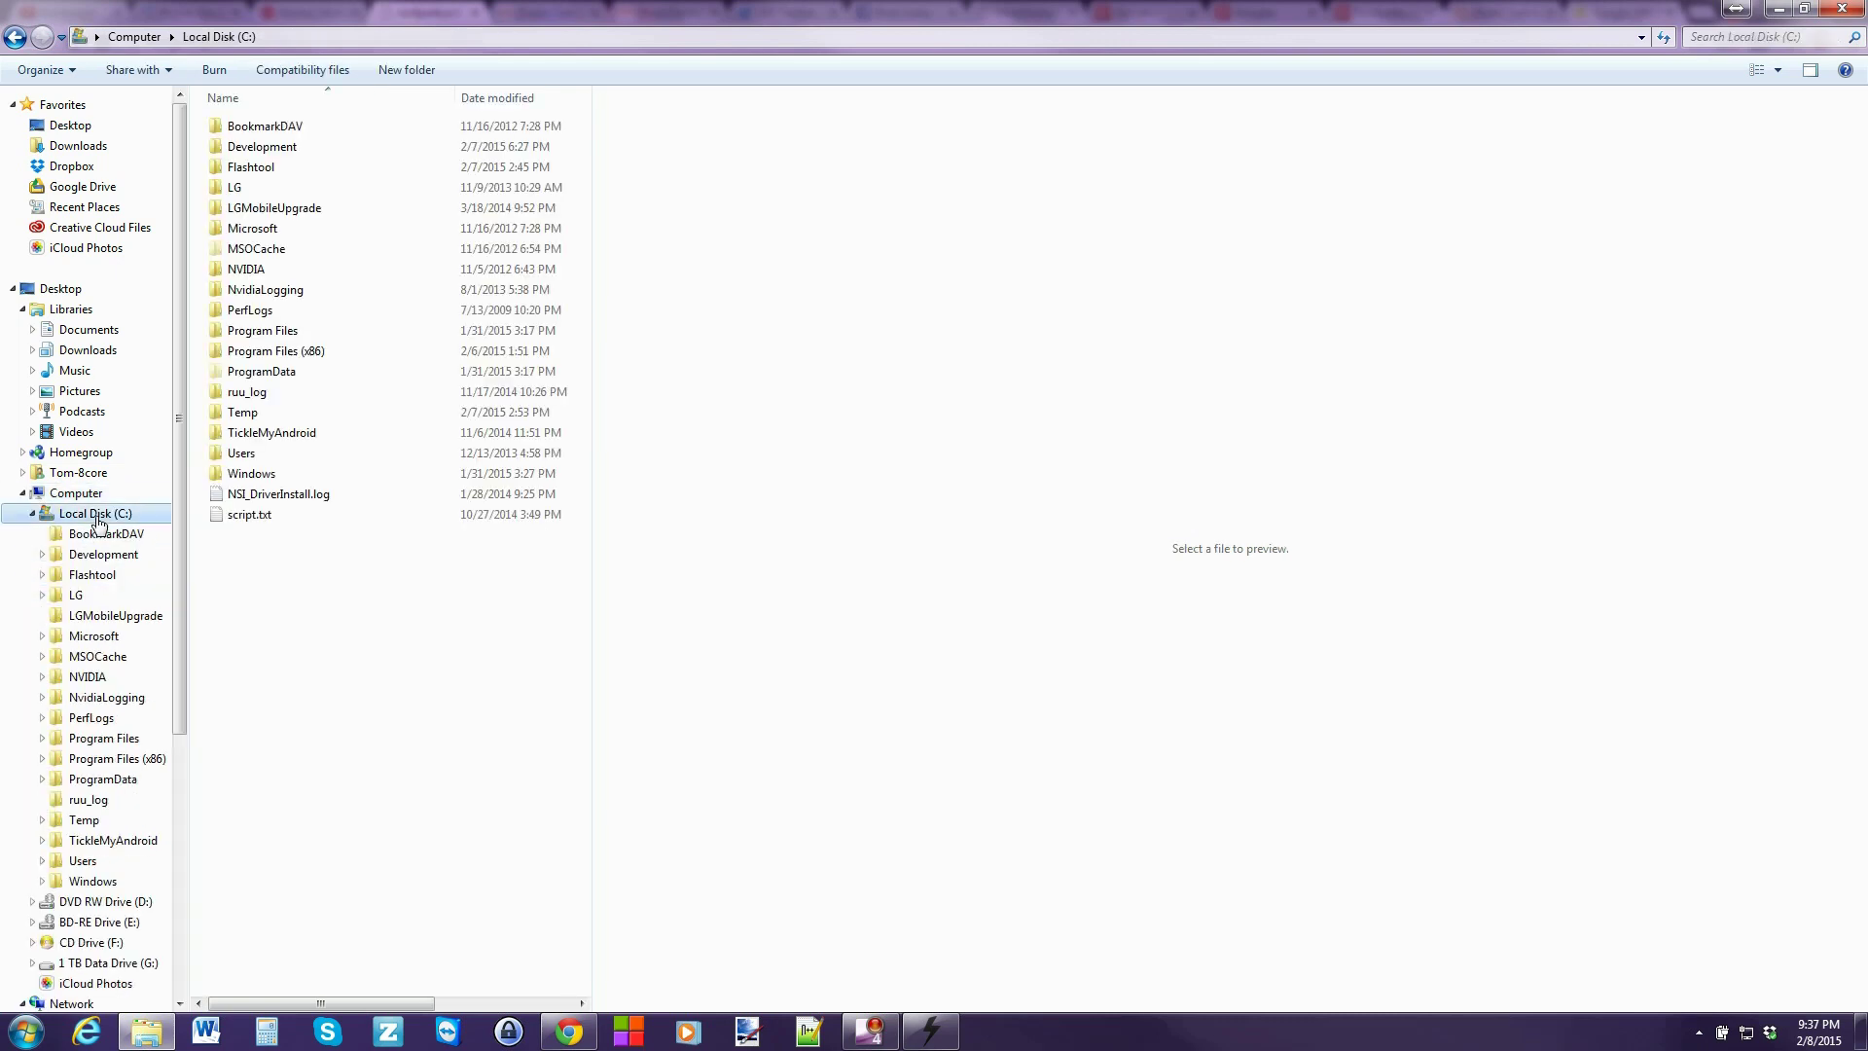
{"action": "double_click", "coordinate": [281, 168]}
{"action": "double_click", "coordinate": [277, 188]}
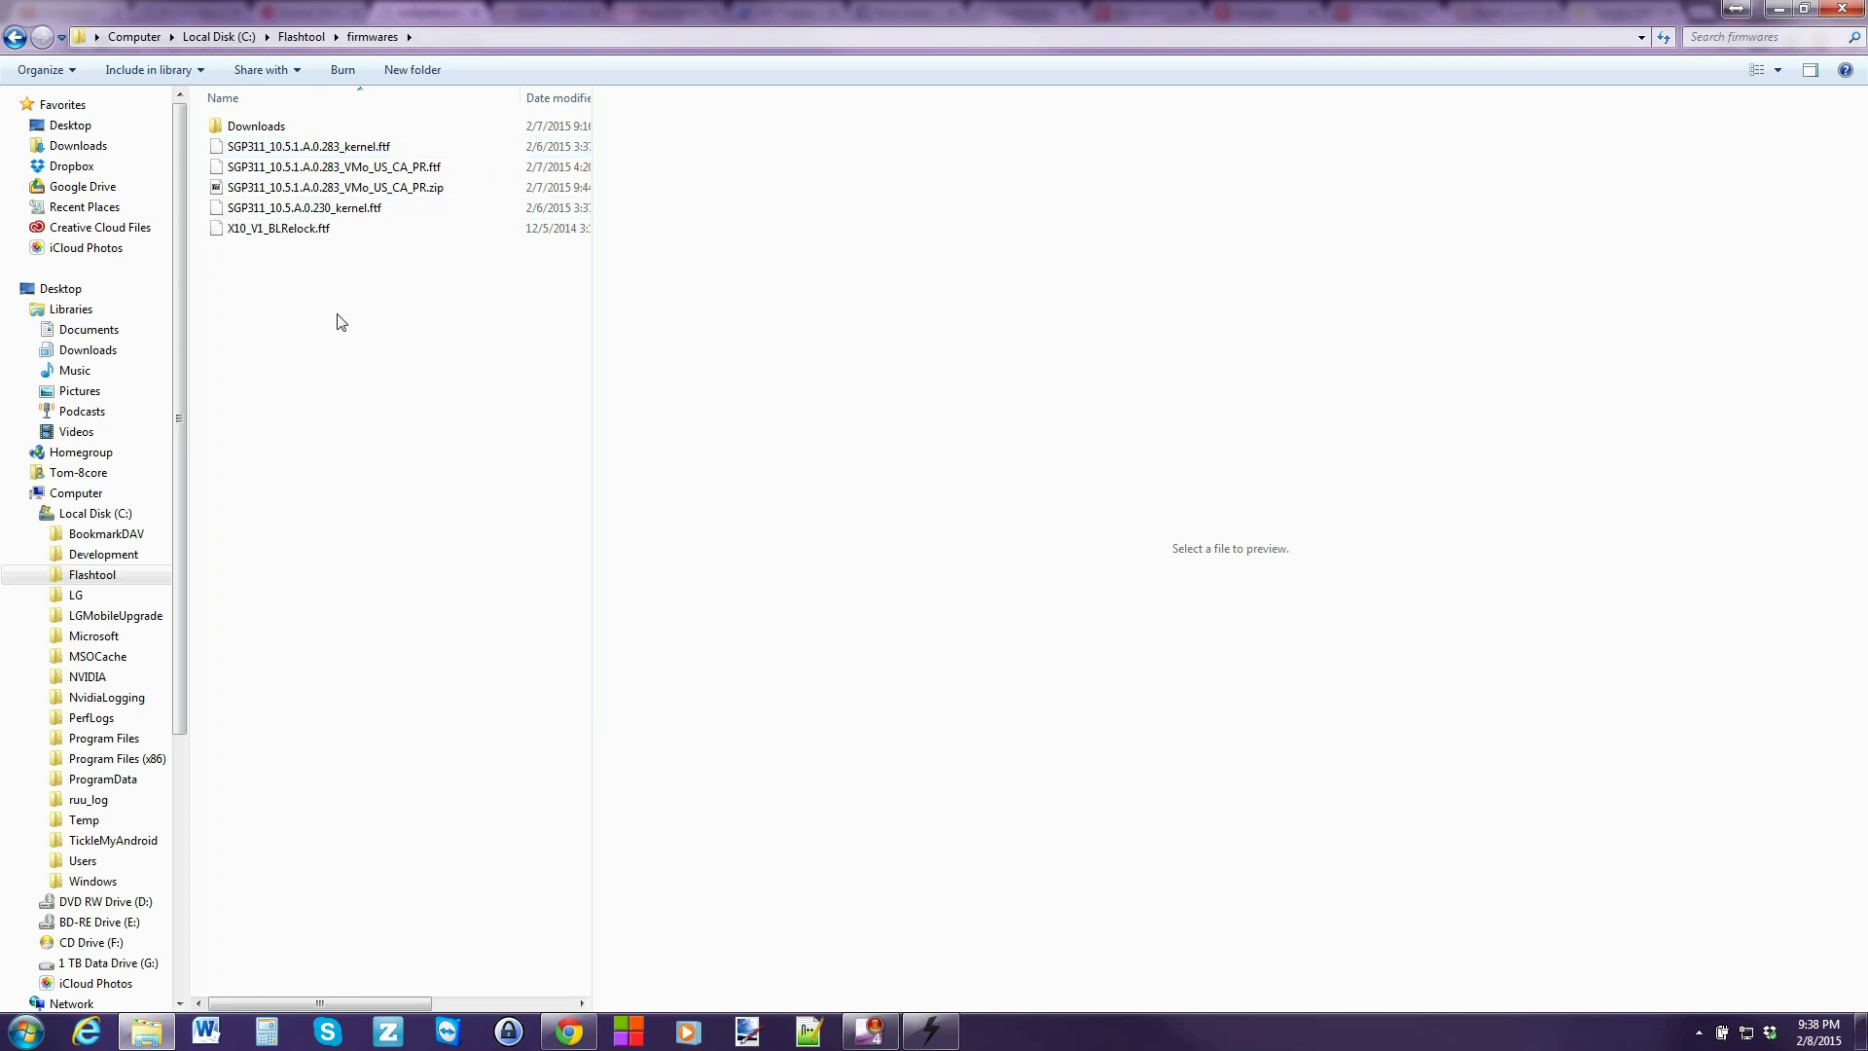
{"action": "left_click", "coordinate": [929, 1029]}
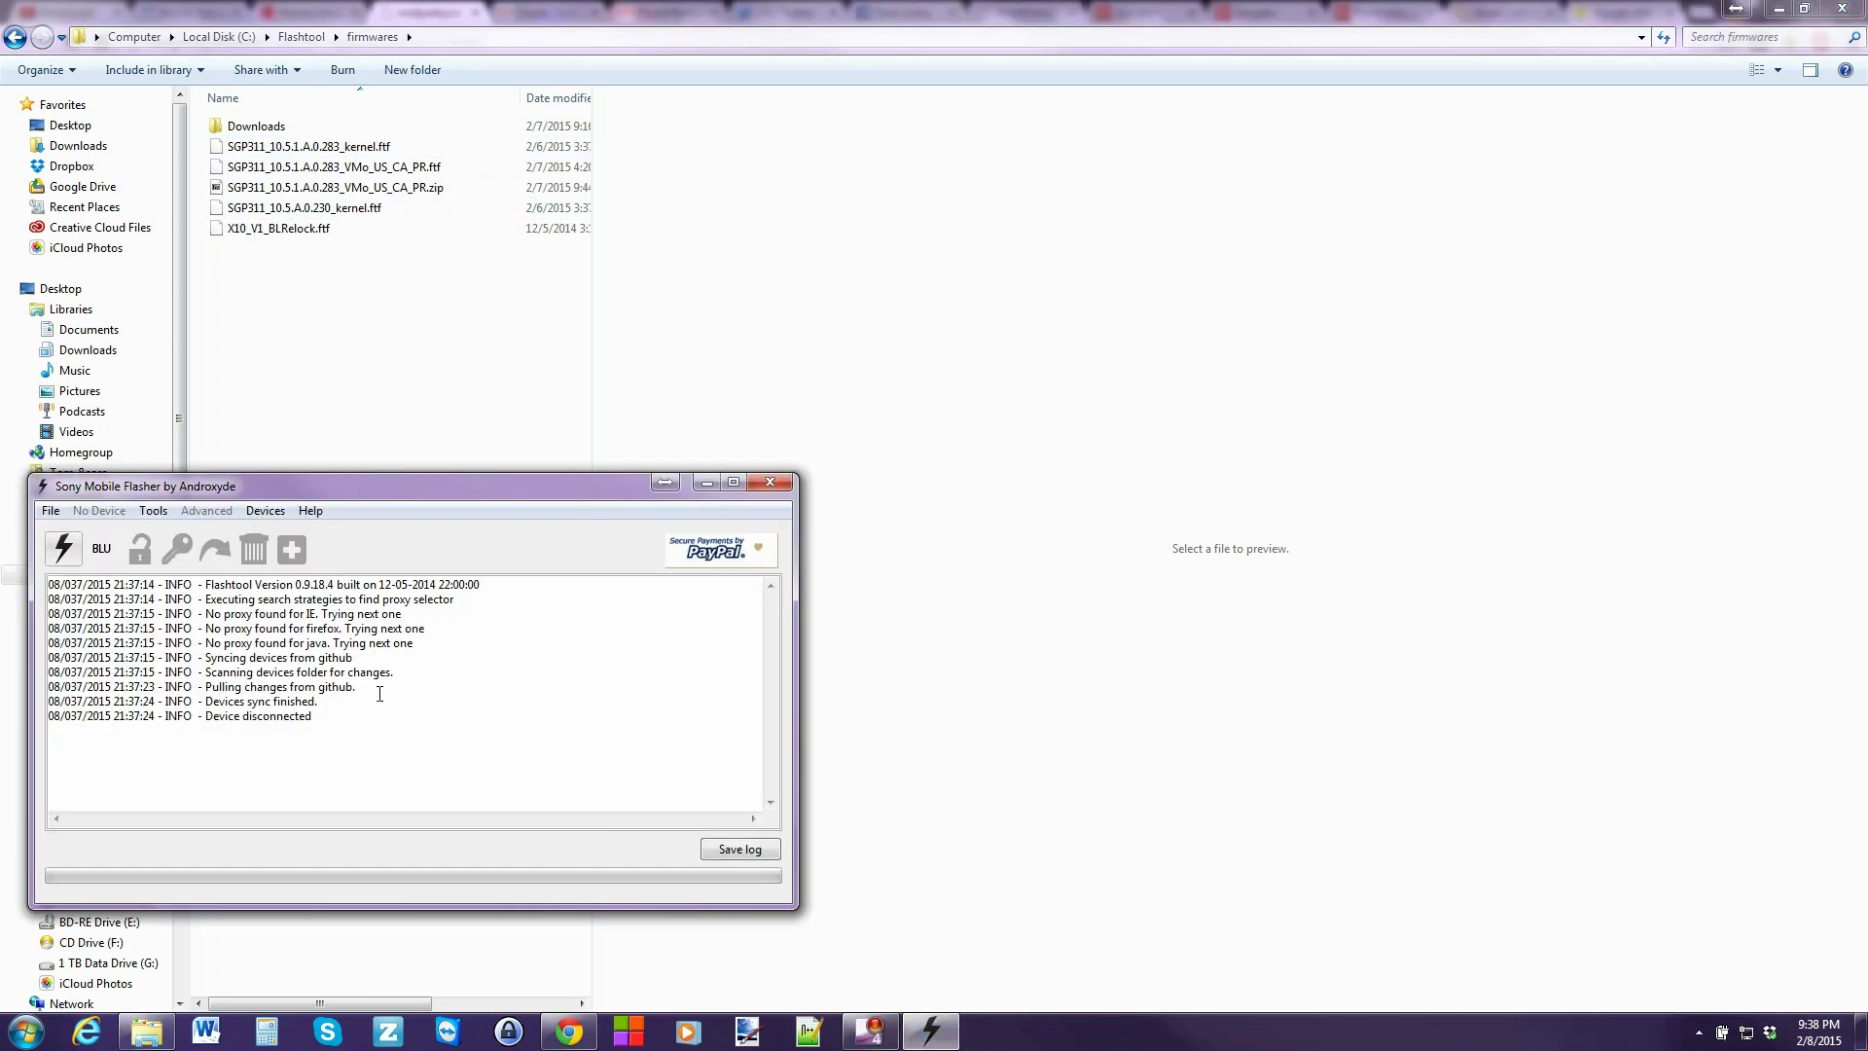
Step: Start a Flashmode device flash to bring up the Firmware Selector on C:\Flashtool\firmwares
{"action": "left_click_drag", "start_coordinate": [331, 494], "coordinate": [323, 154]}
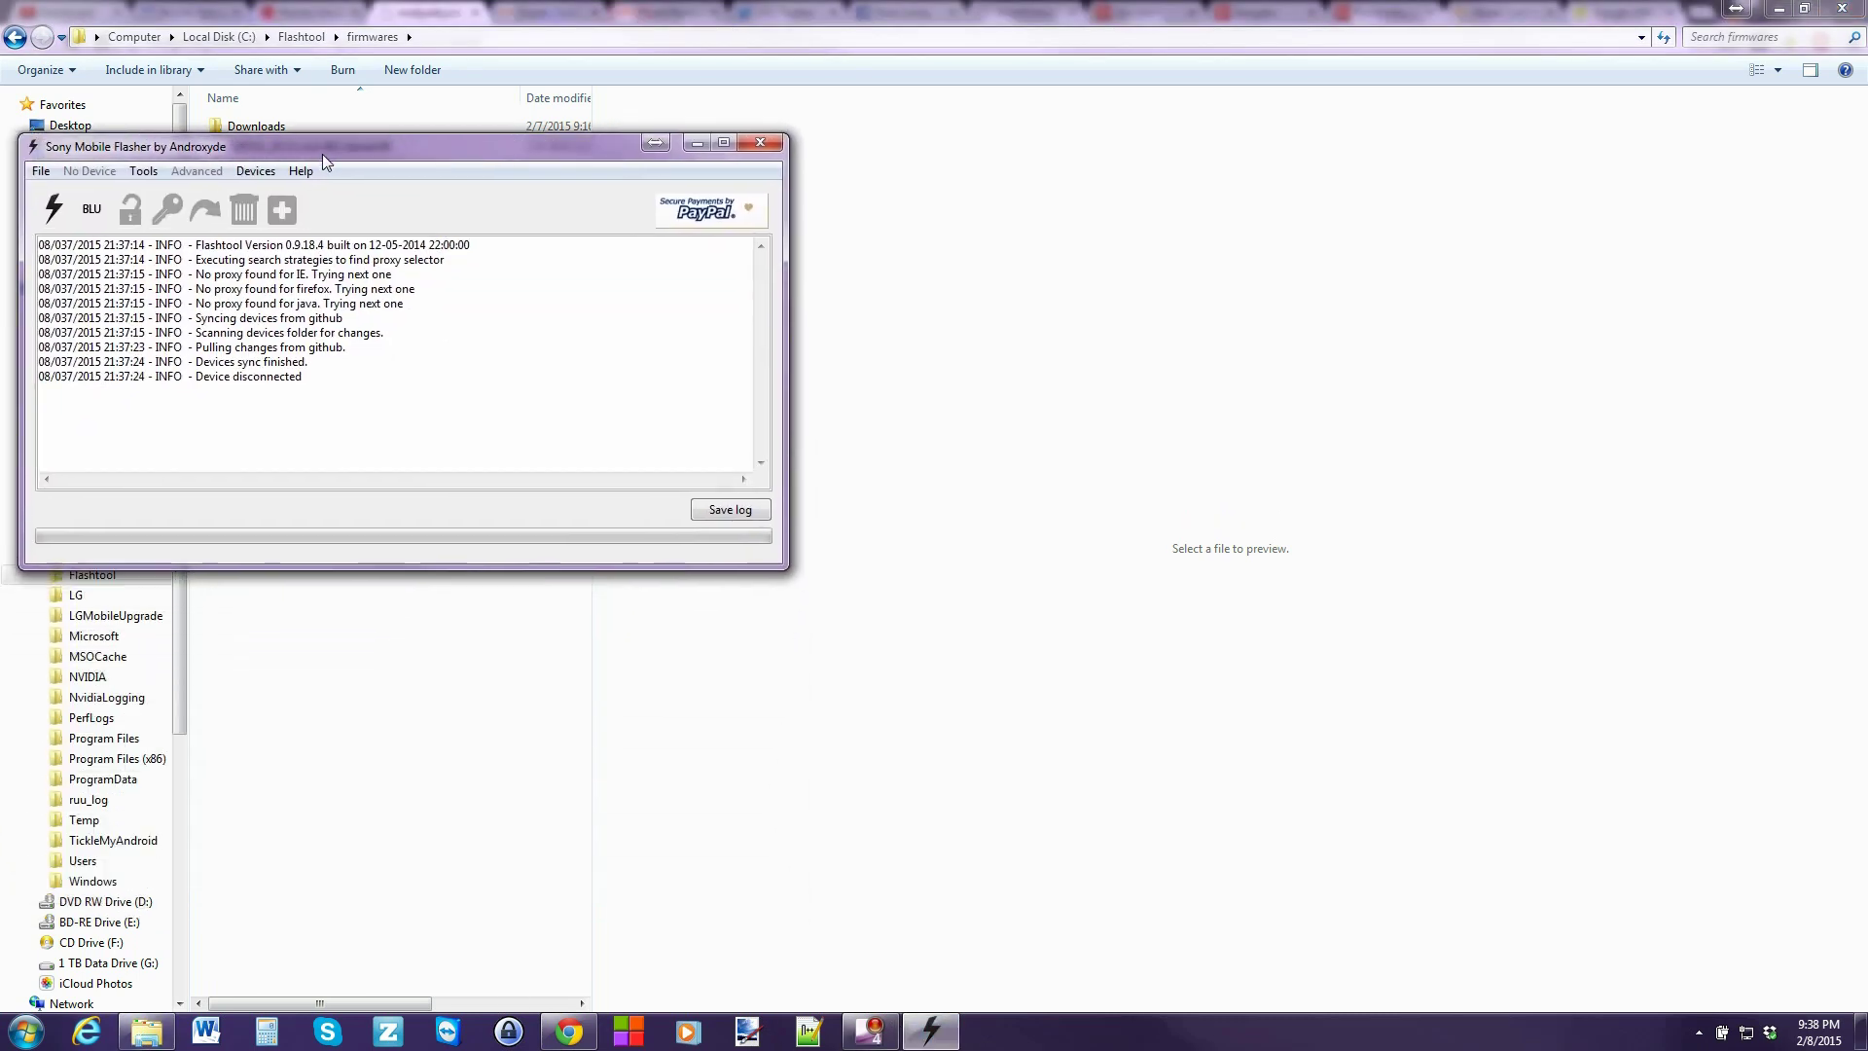
{"action": "left_click", "coordinate": [53, 214]}
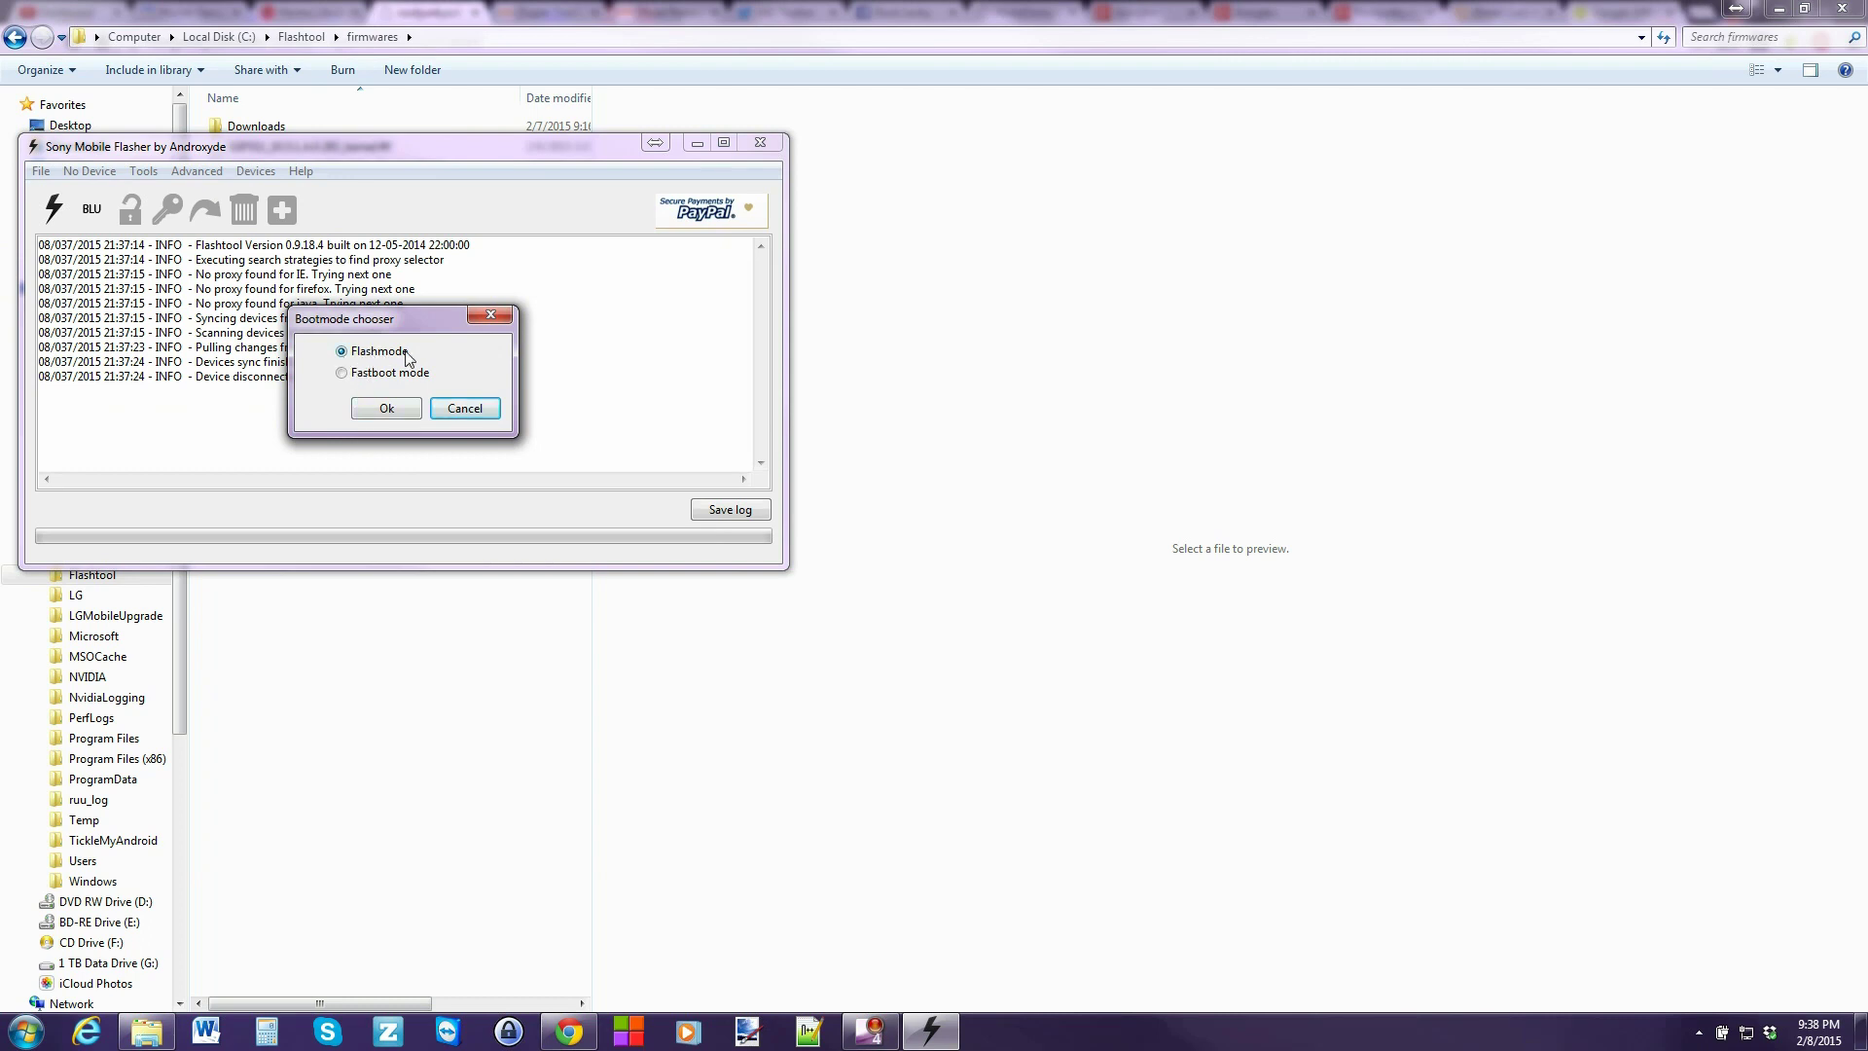
{"action": "left_click", "coordinate": [379, 408]}
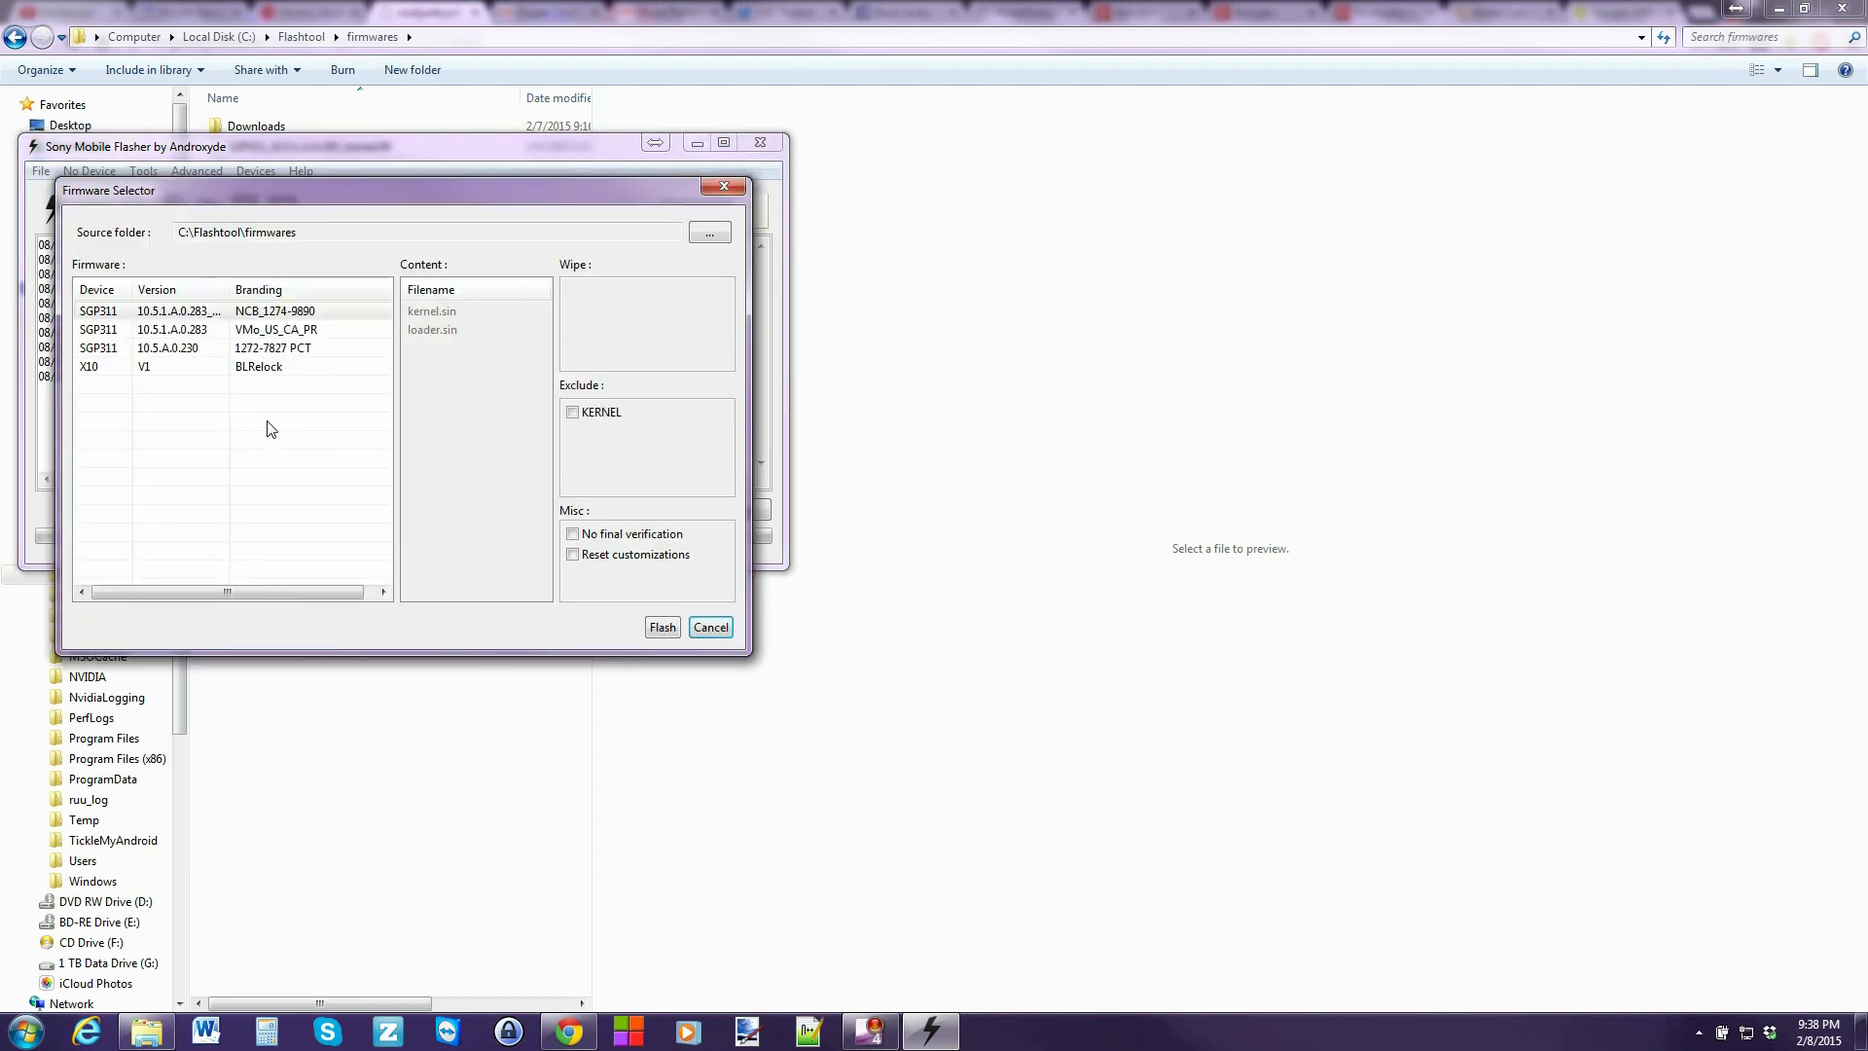
Step: Pick the SGP311 10.5.A.0.230 (1272-7827 PCT) firmware in the Firmware Selector and flash it
{"action": "left_click", "coordinate": [167, 311]}
{"action": "left_click", "coordinate": [202, 350]}
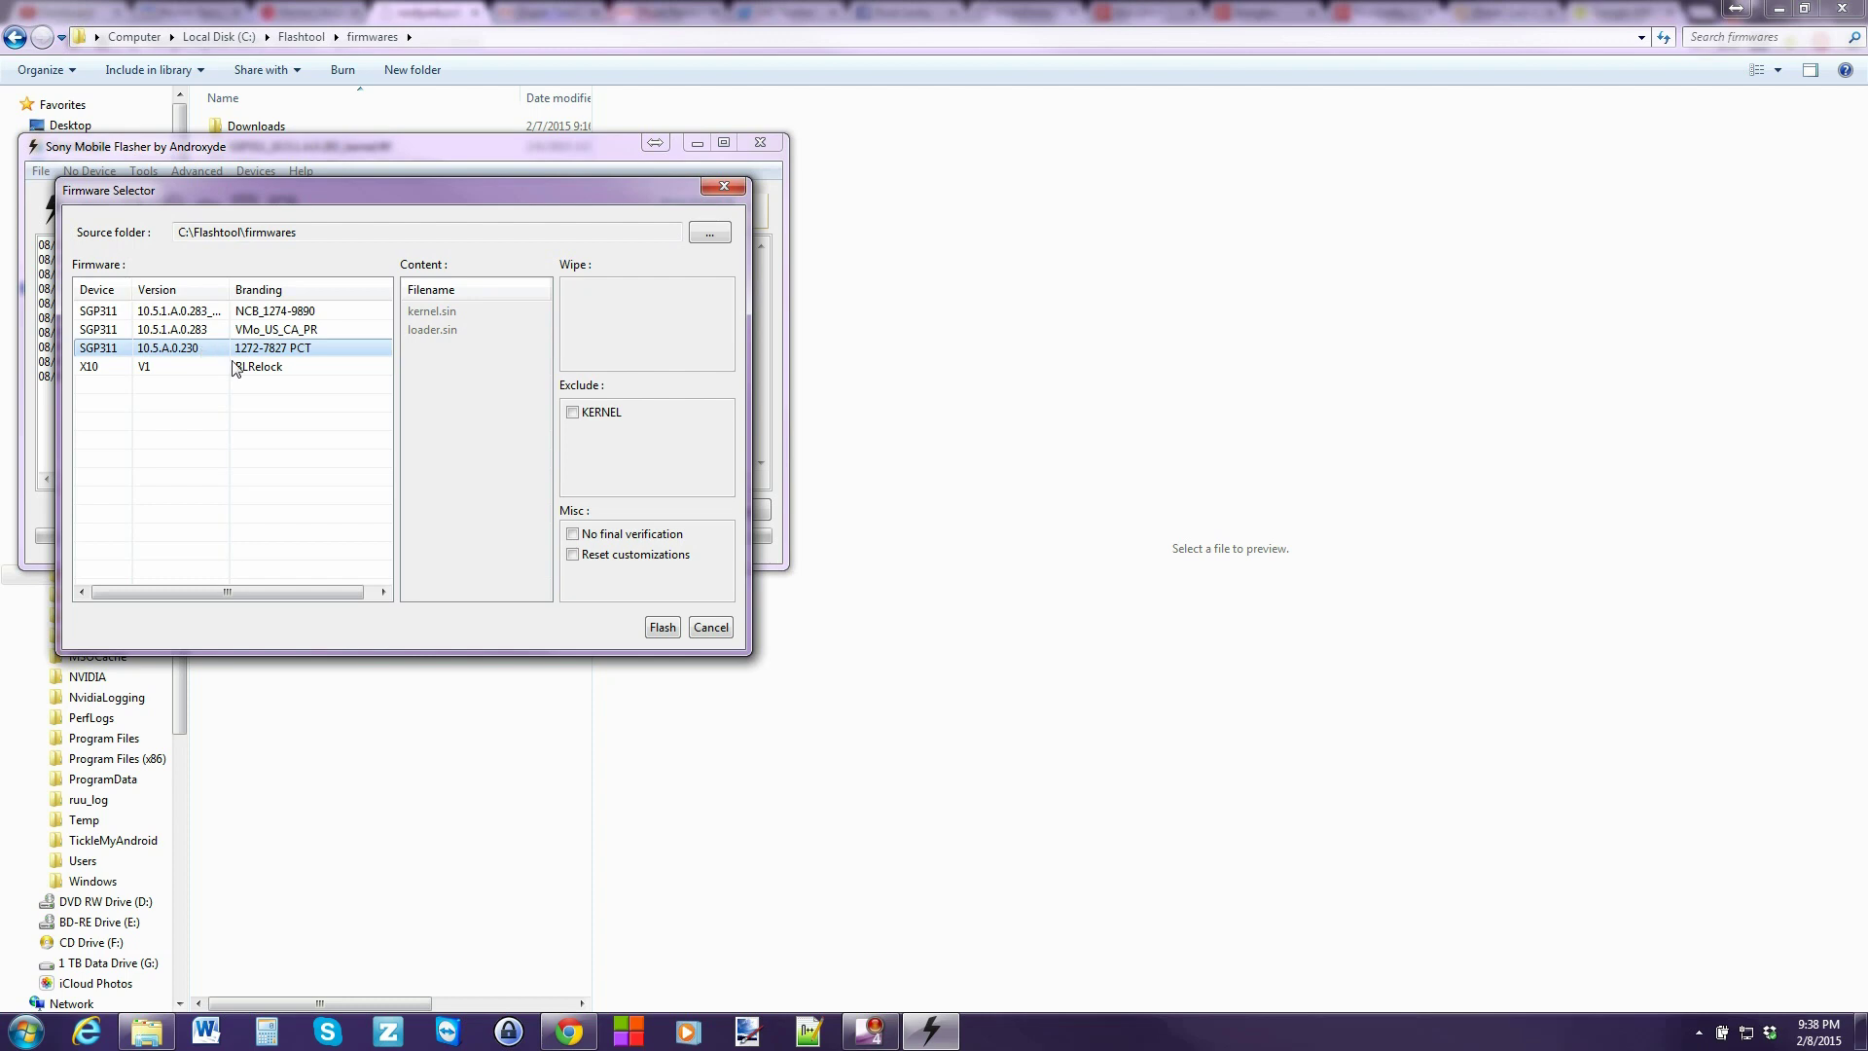
{"action": "left_click", "coordinate": [661, 628]}
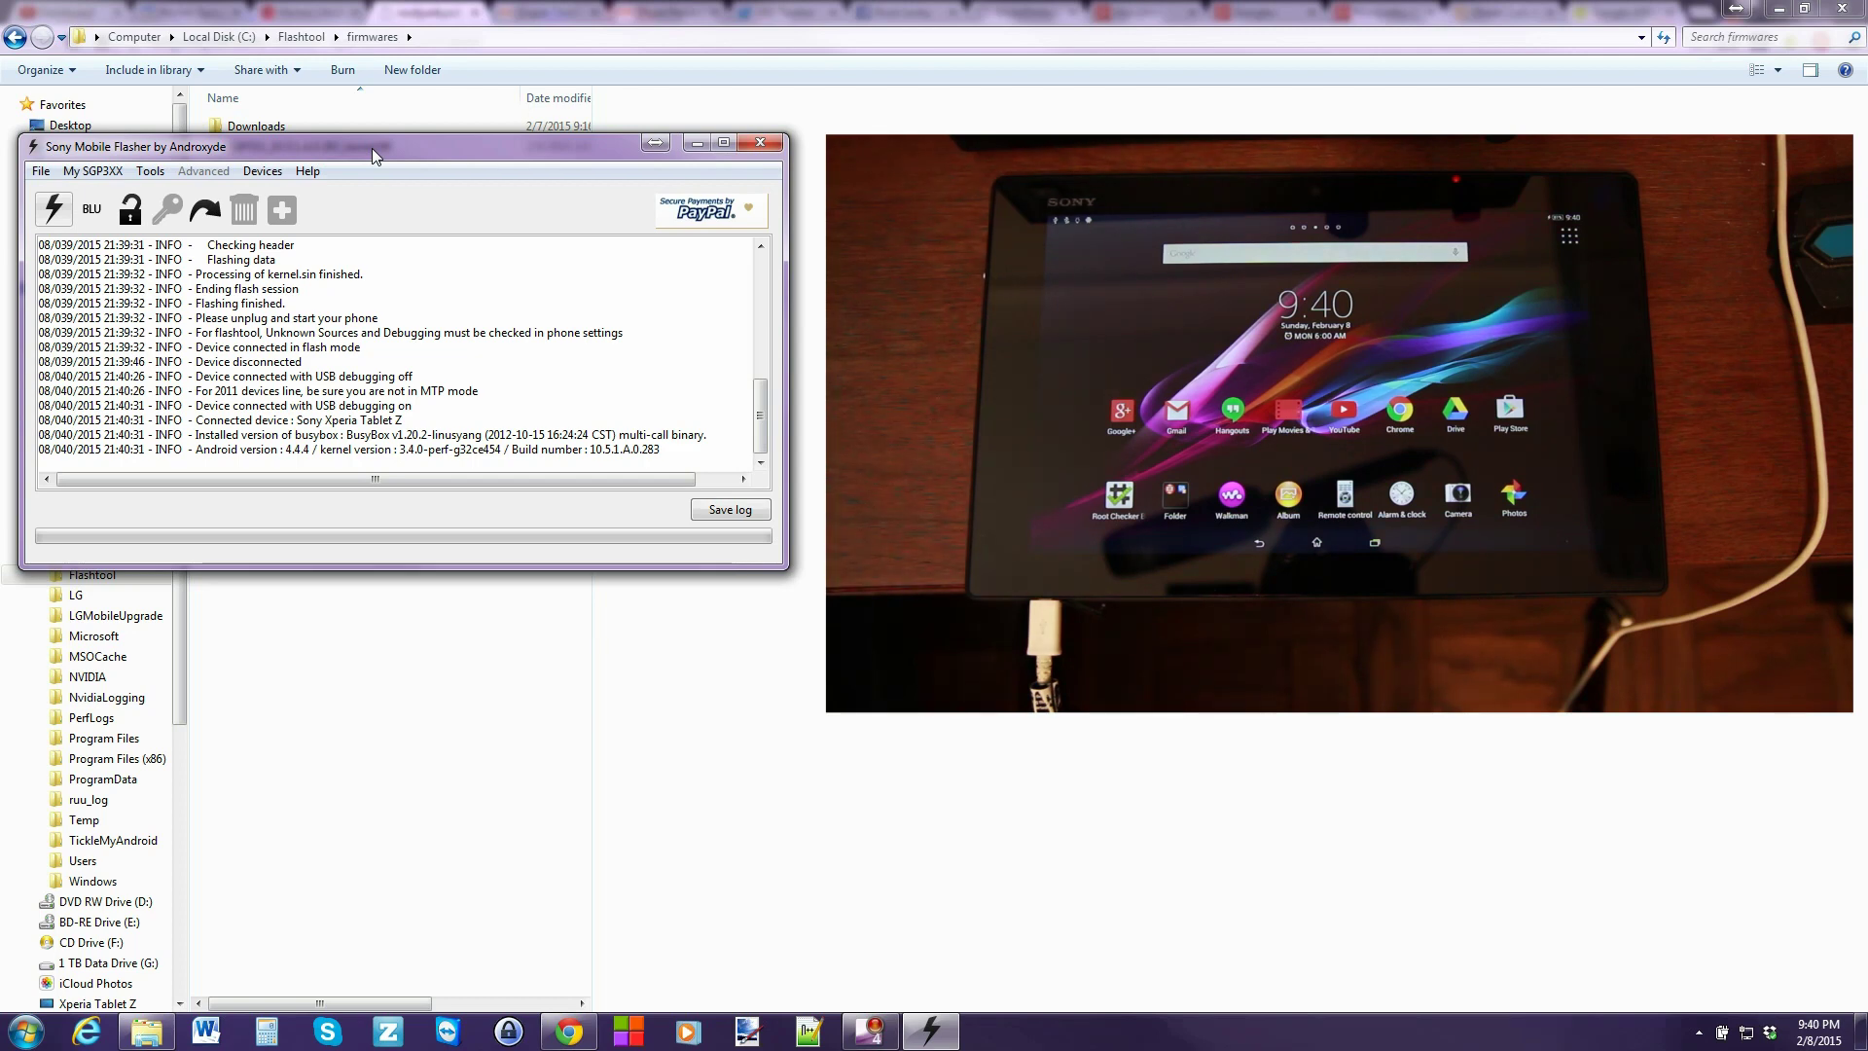
Step: Run Force towelroot from the SGP3XX Root menu, choosing SuperSU as the root package
{"action": "left_click", "coordinate": [115, 181]}
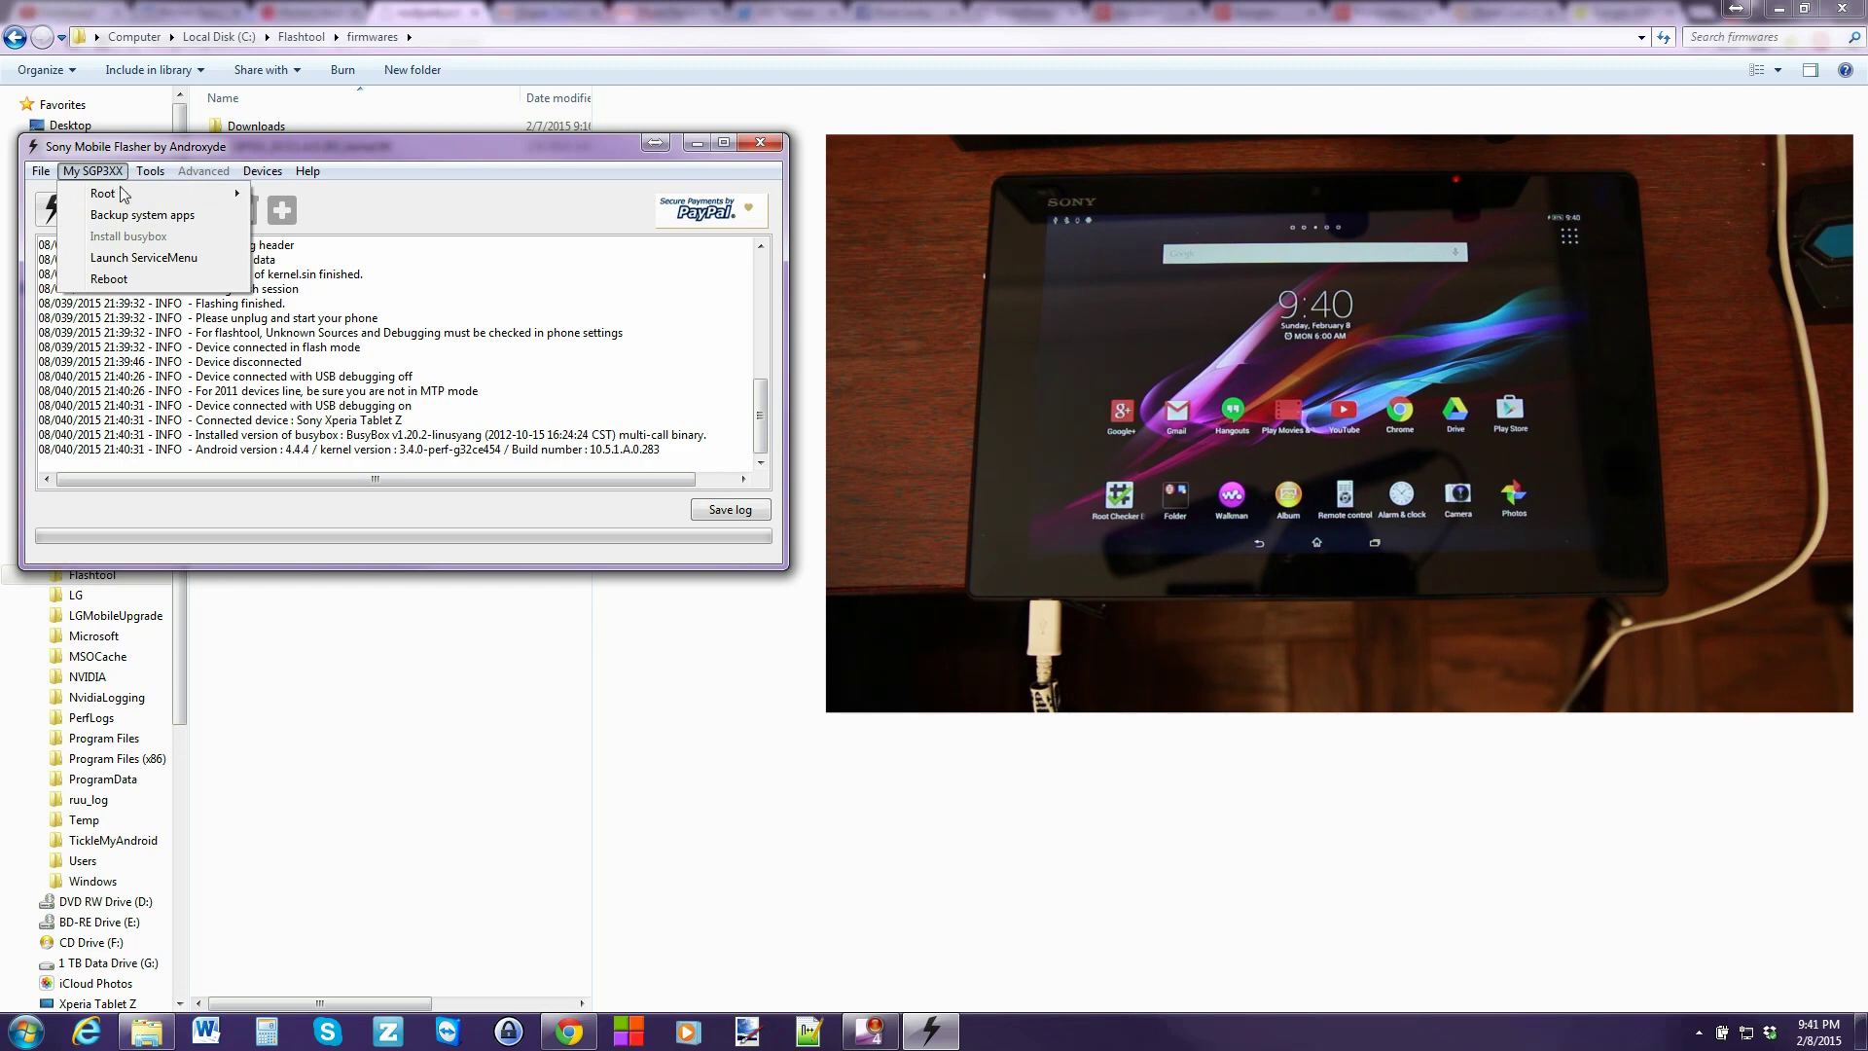
{"action": "mouse_move", "coordinate": [123, 195]}
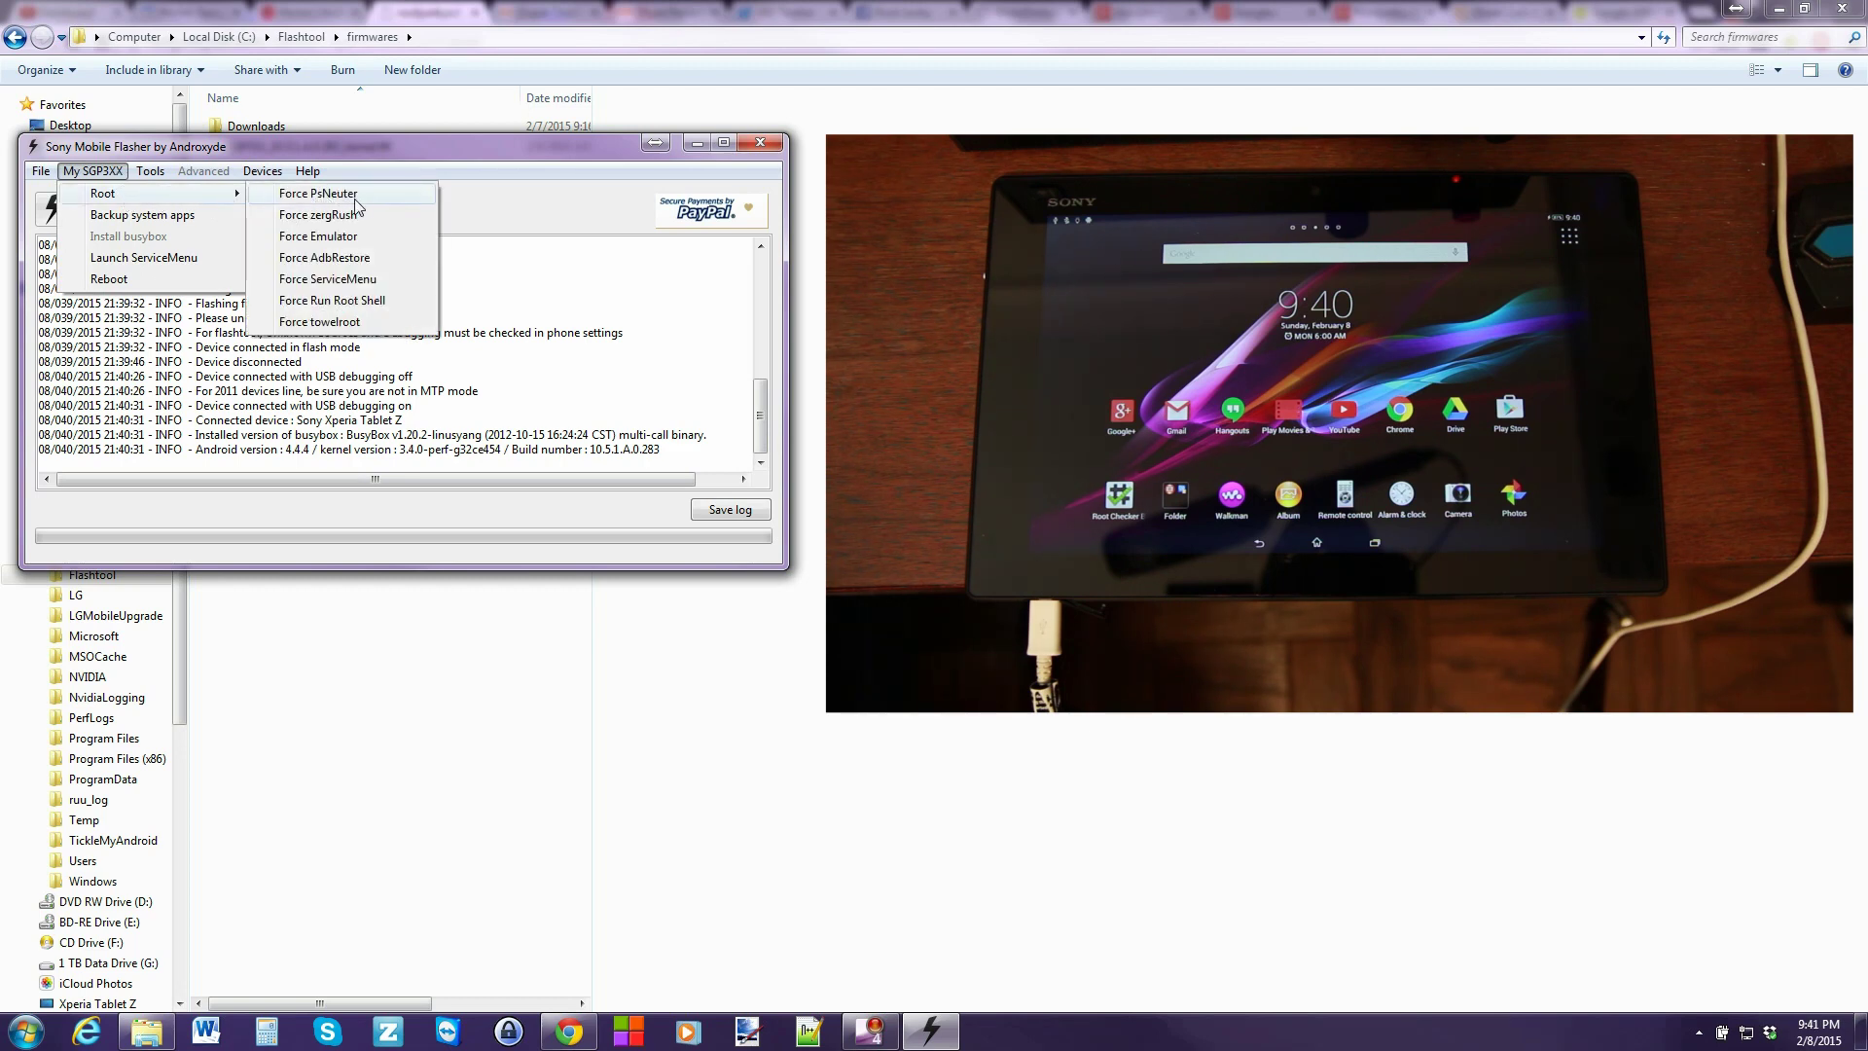
{"action": "left_click", "coordinate": [342, 322]}
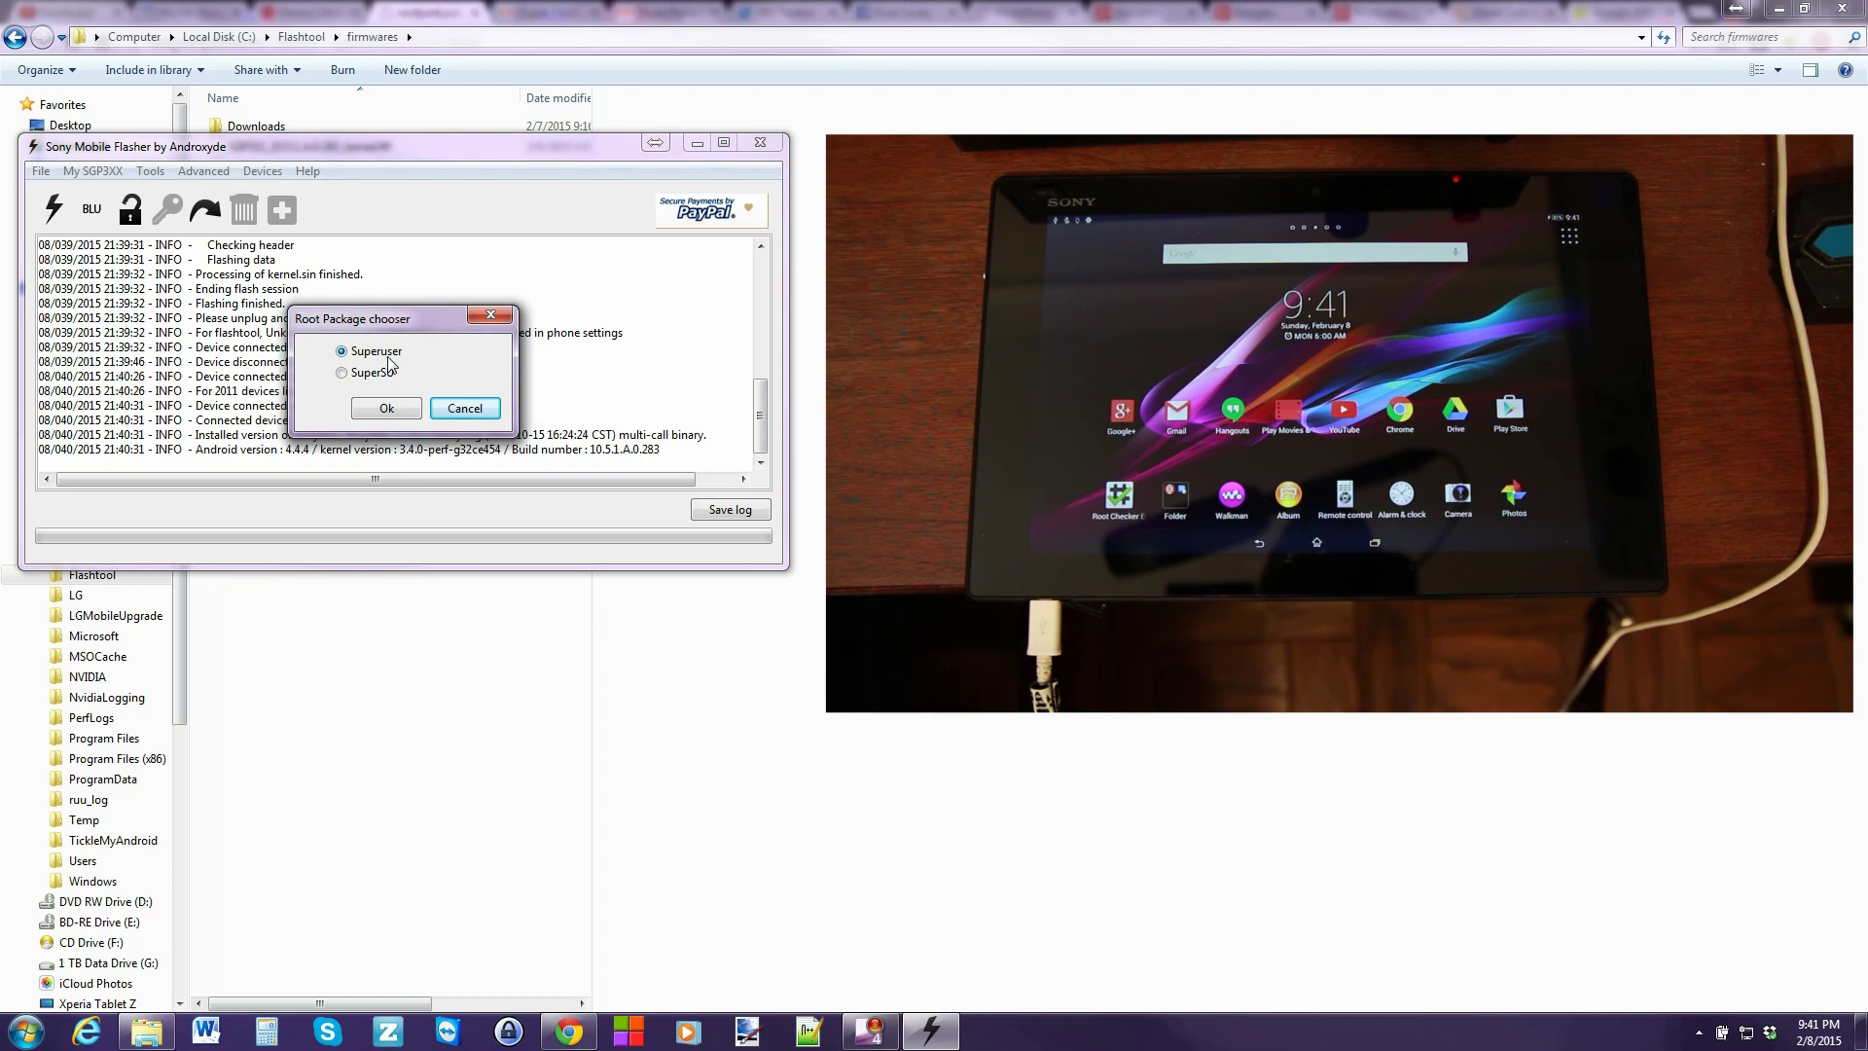
{"action": "left_click", "coordinate": [386, 409]}
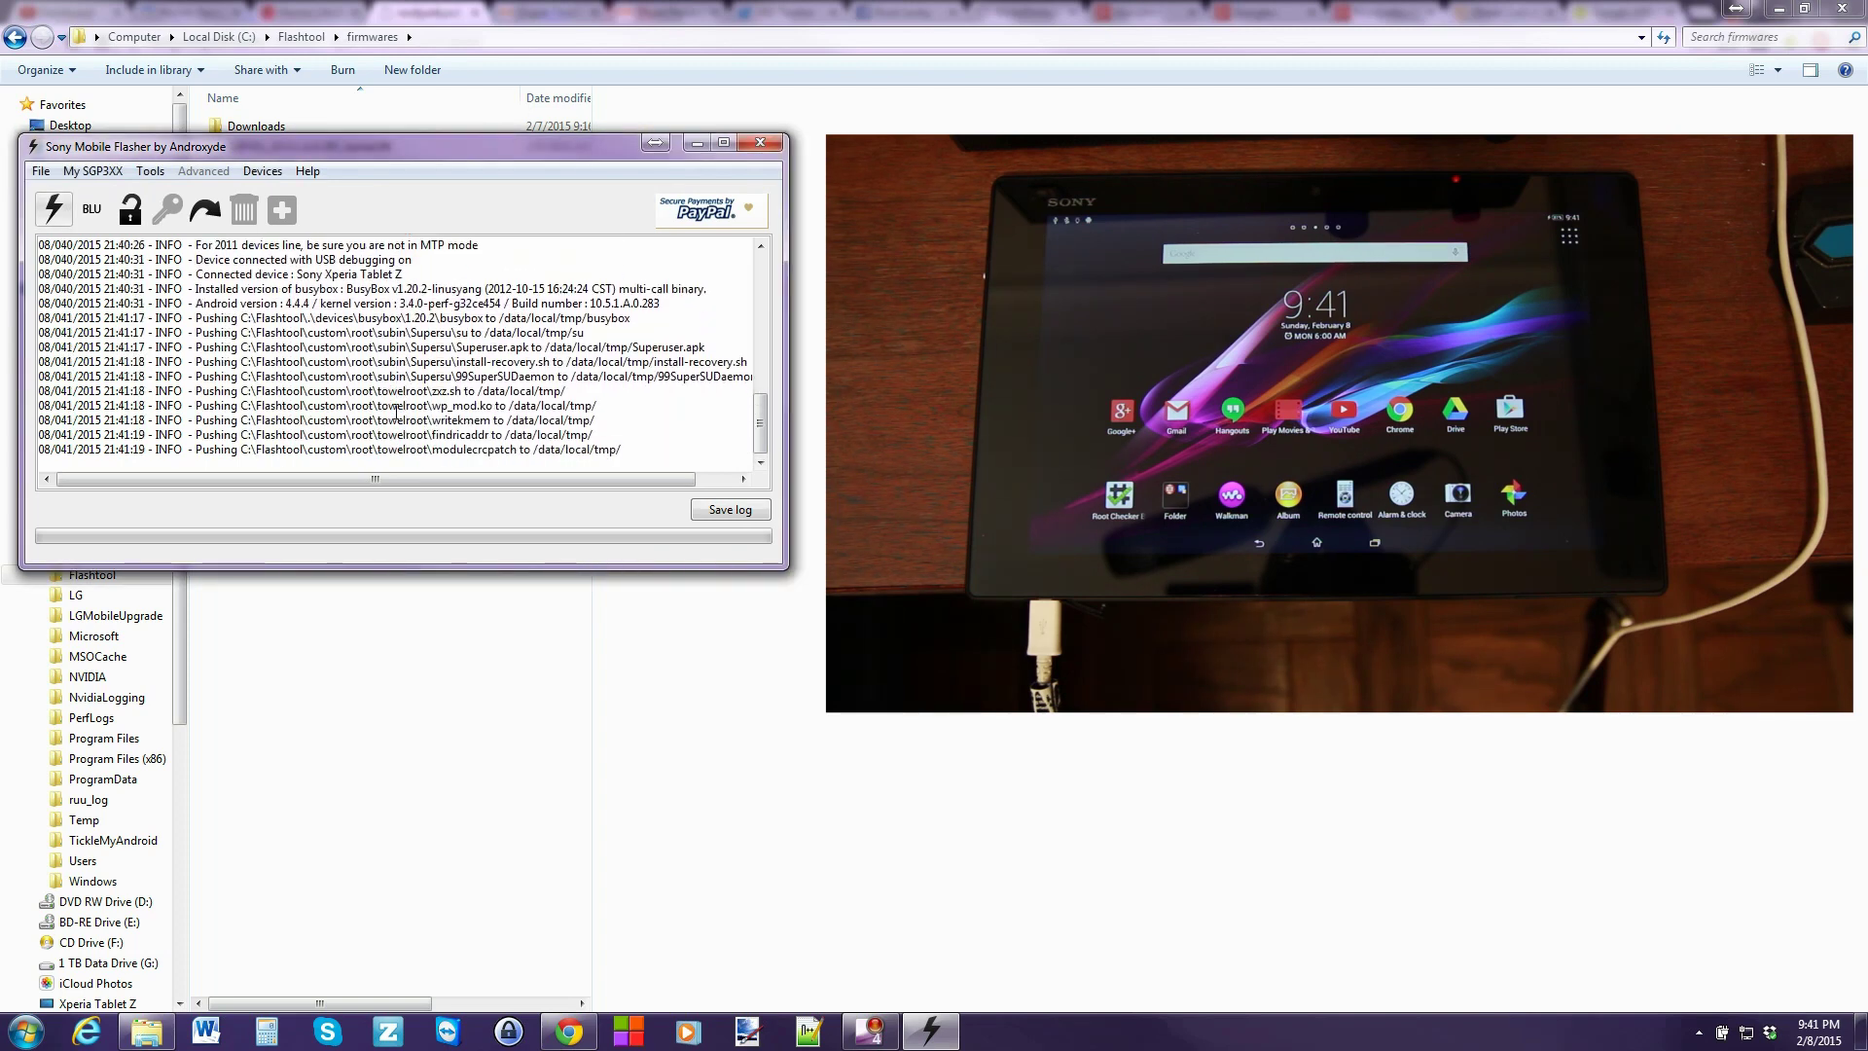
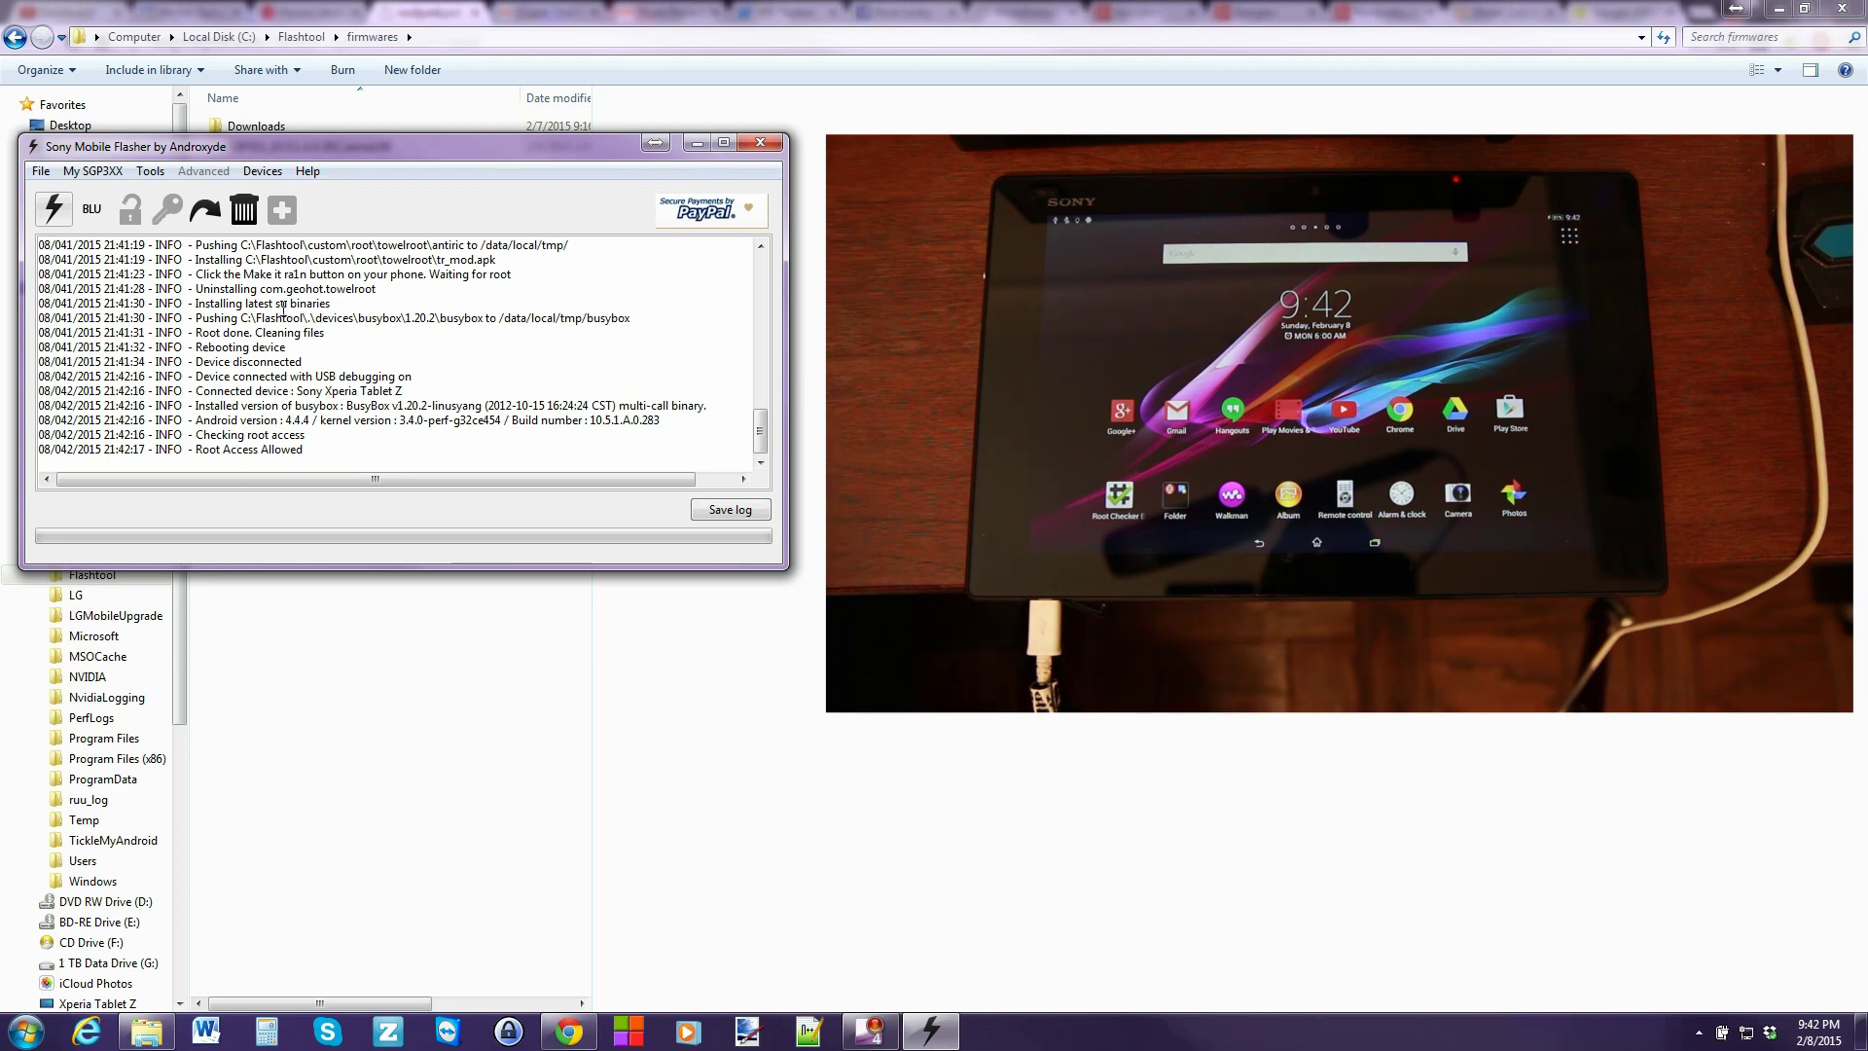
Step: Start a Flashmode flash to bring up the Firmware Selector listing the SGP311 firmwares
{"action": "left_click", "coordinate": [52, 212]}
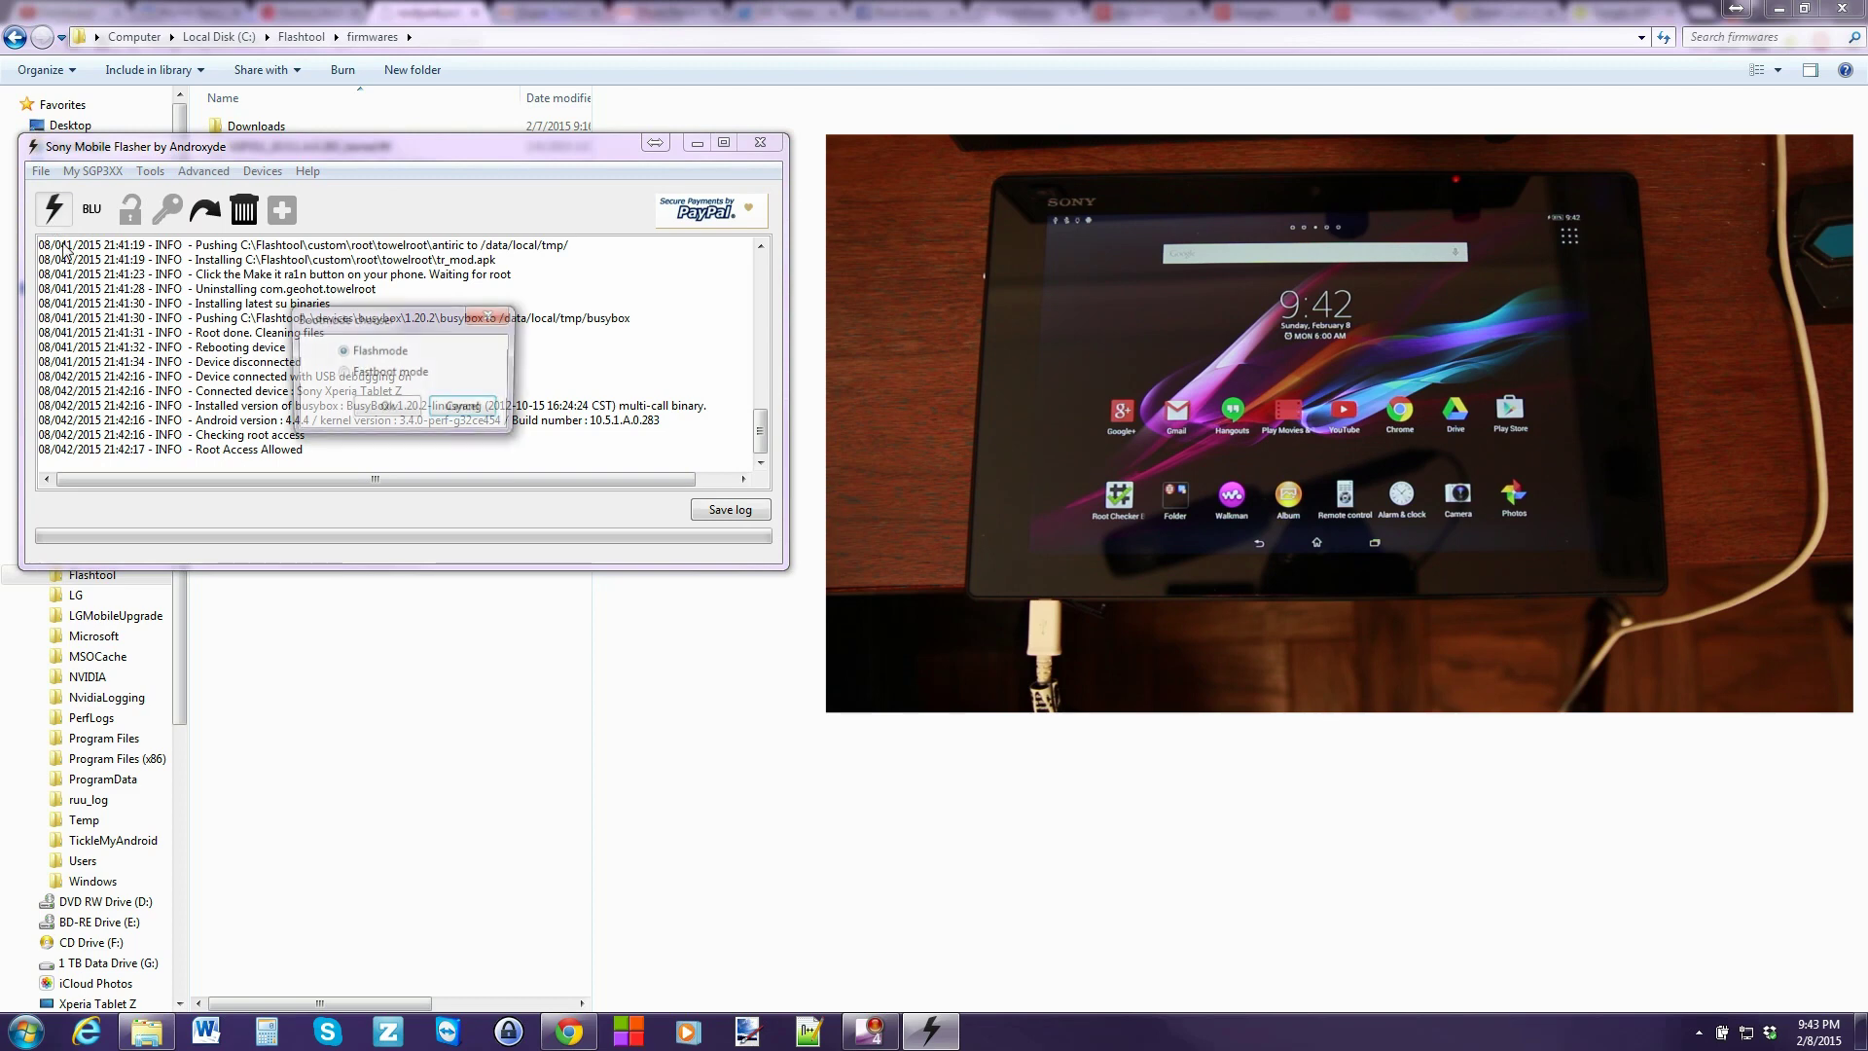
{"action": "left_click", "coordinate": [386, 410]}
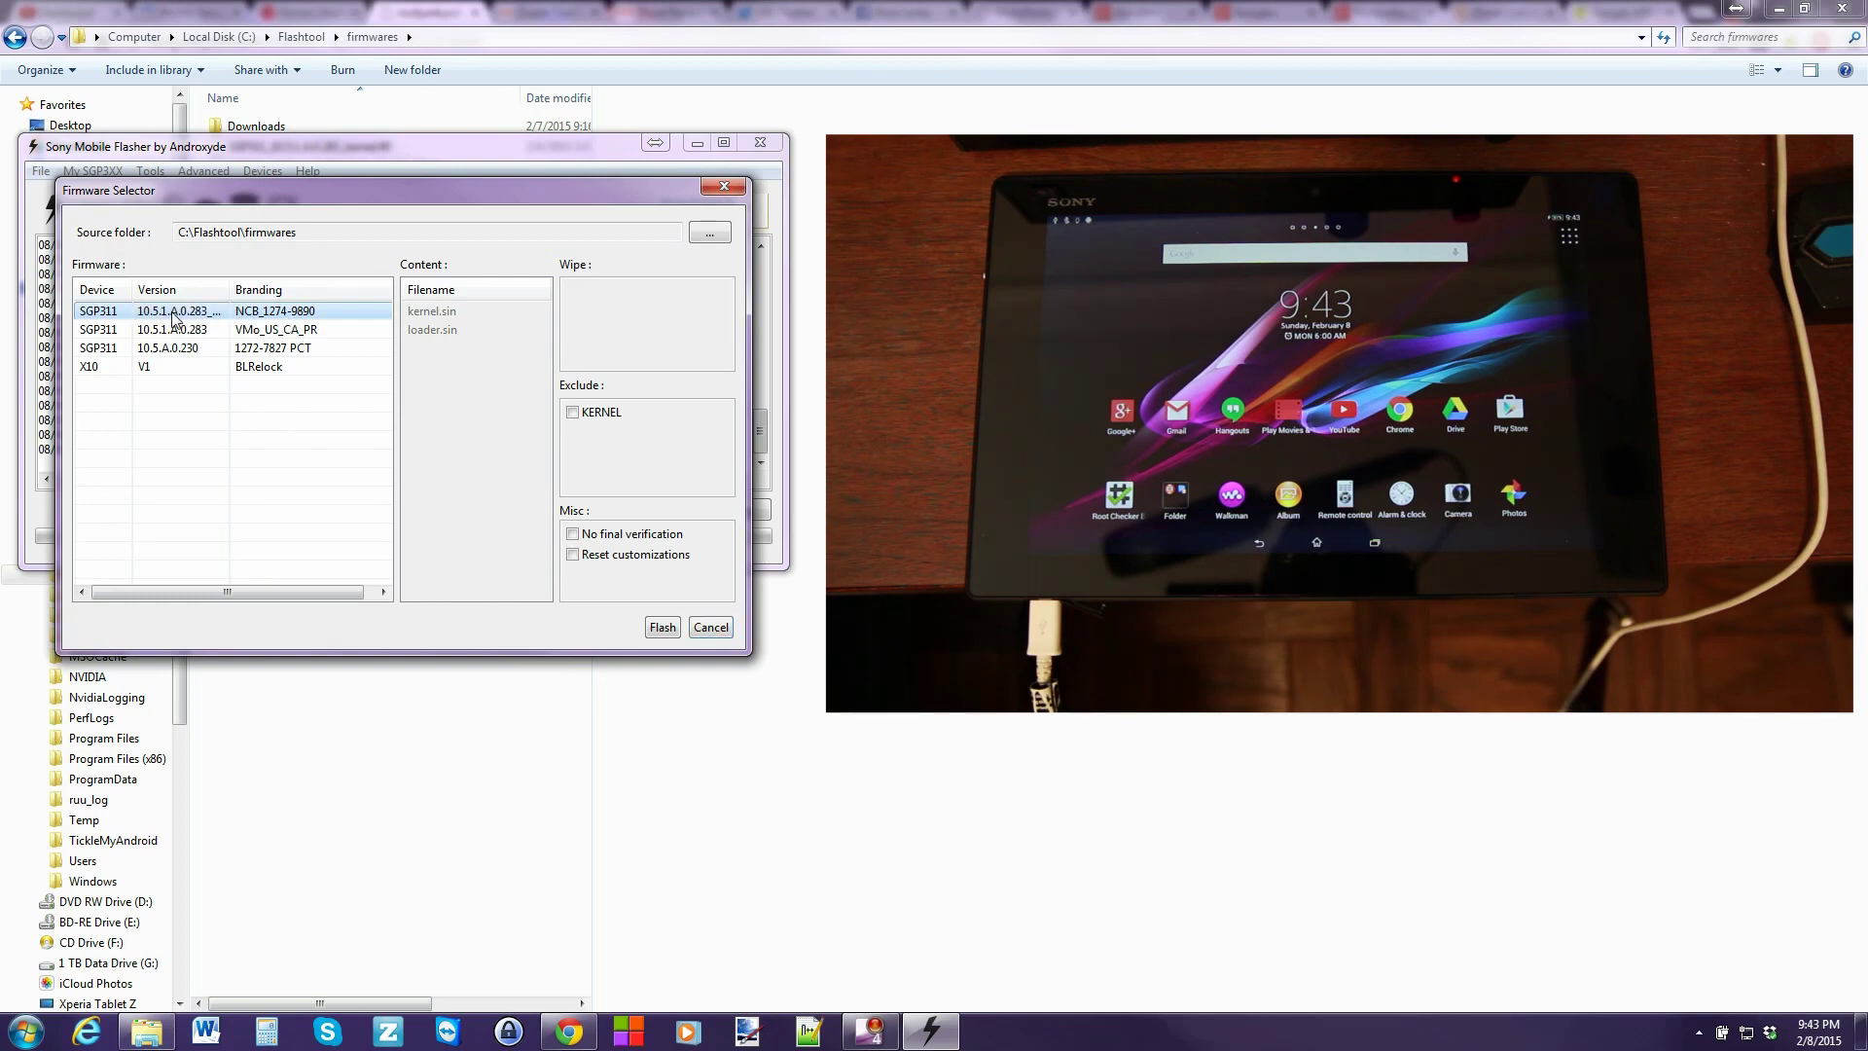
Step: Flash loader.sin and kernel.sin from the SGP311 10.5.1.A.0.283 firmware until the log reports flashing finished
{"action": "left_click", "coordinate": [663, 628]}
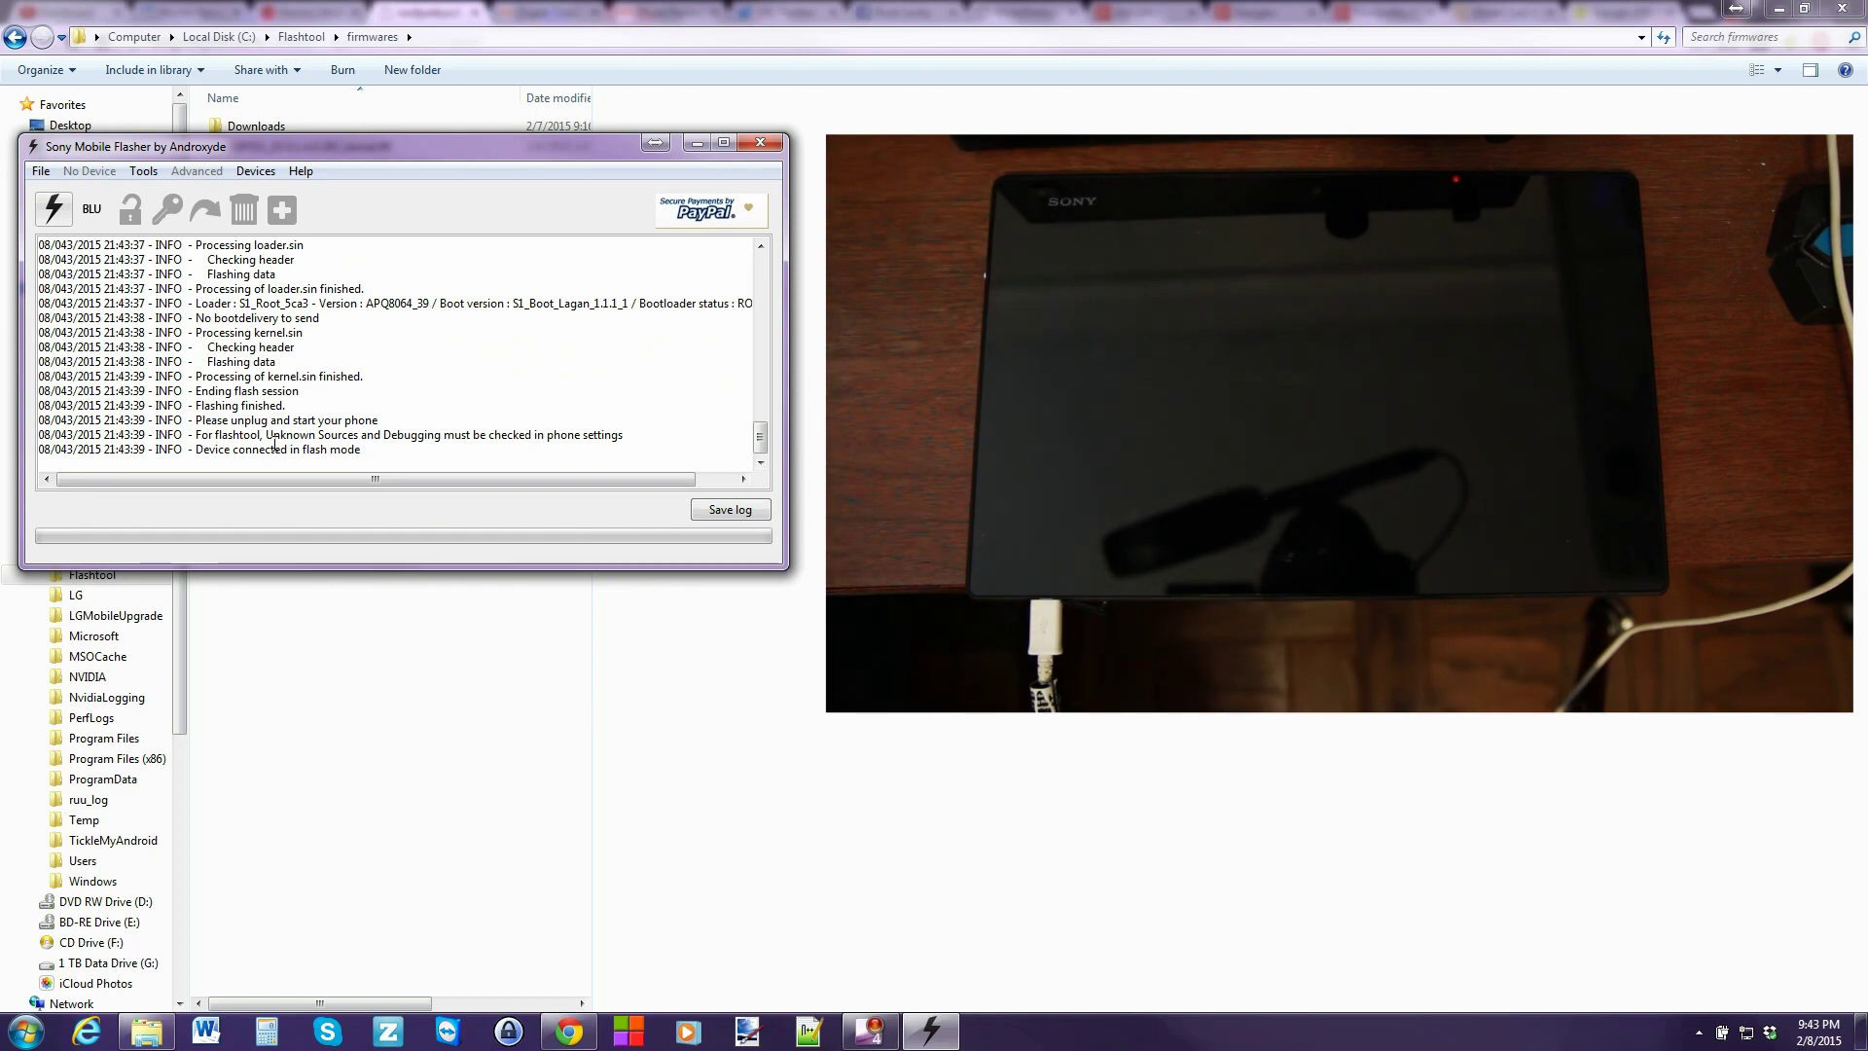
Step: Close the Sony Mobile Flasher window now that flashing is done
{"action": "left_click", "coordinate": [760, 144]}
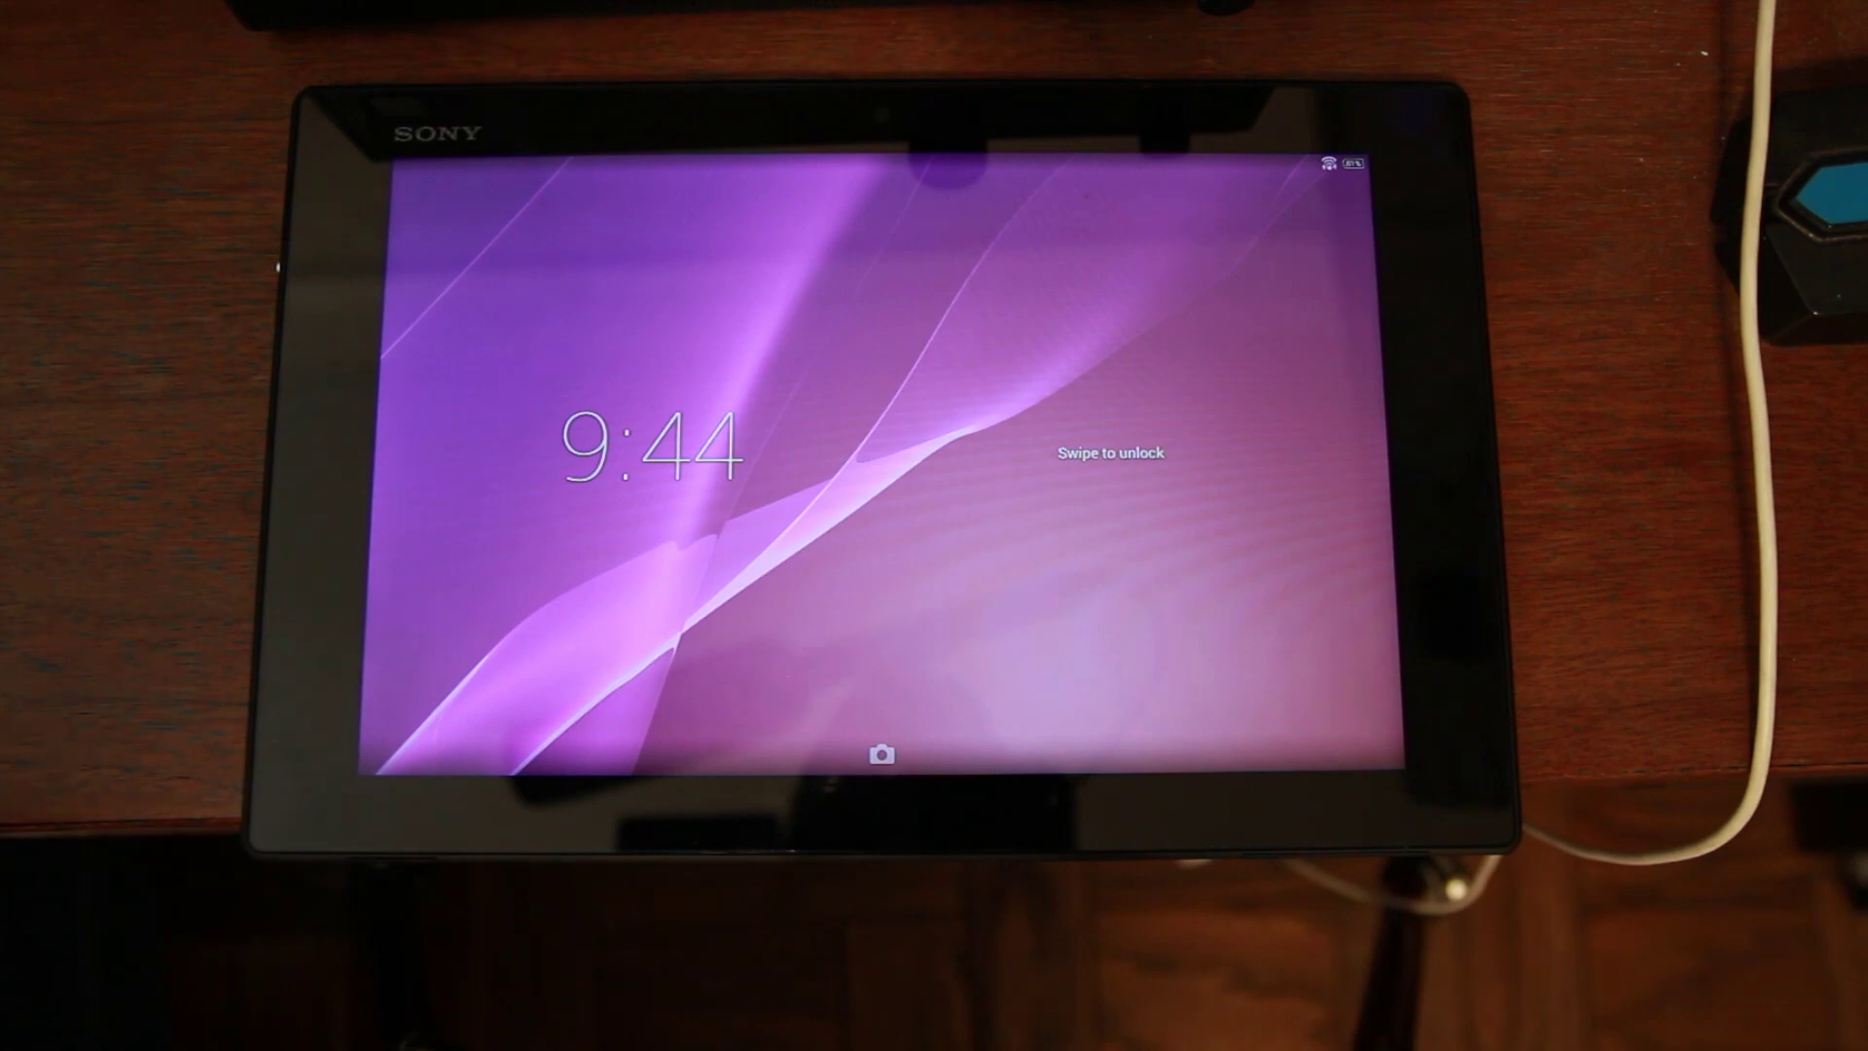
Step: Unlock the tablet, verify root in Root Checker Basic for SGP311 on Android 4.4.4, then go home
{"action": "left_click_drag", "start_coordinate": [681, 448], "coordinate": [1216, 429]}
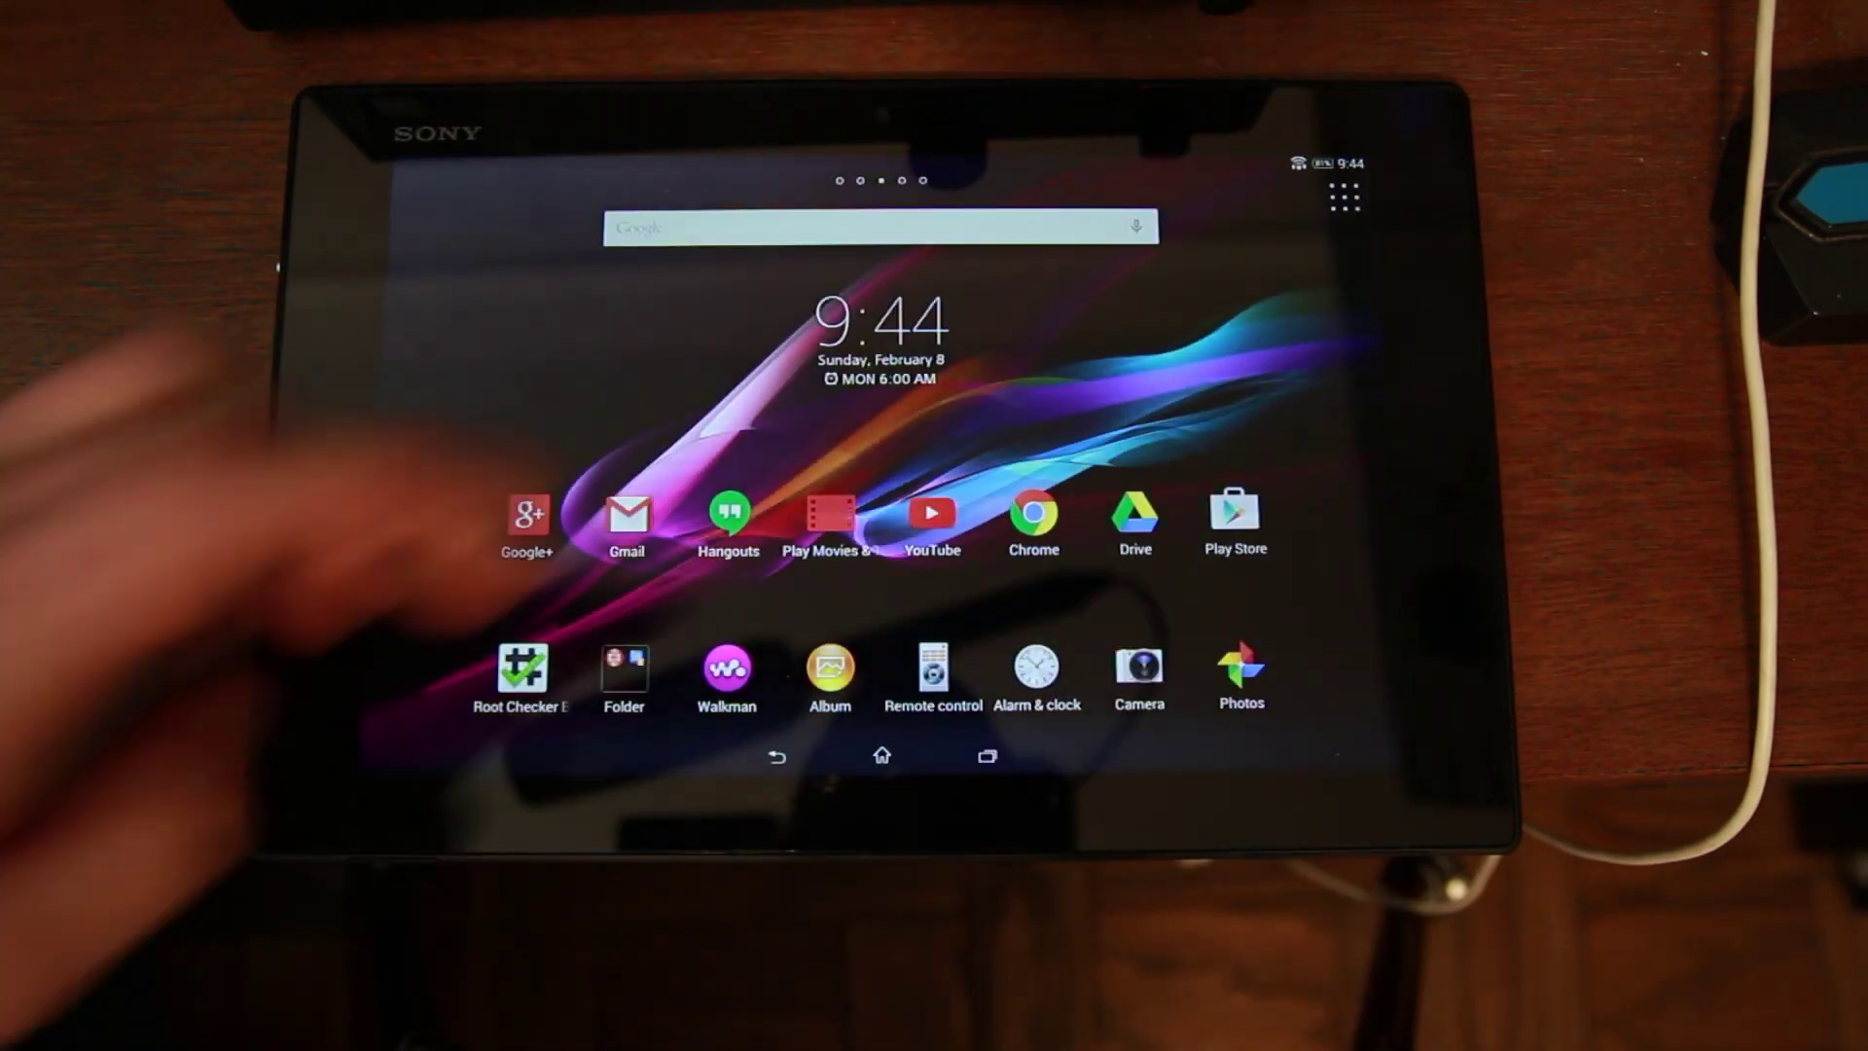
{"action": "left_click_drag", "start_coordinate": [973, 584], "coordinate": [1070, 584]}
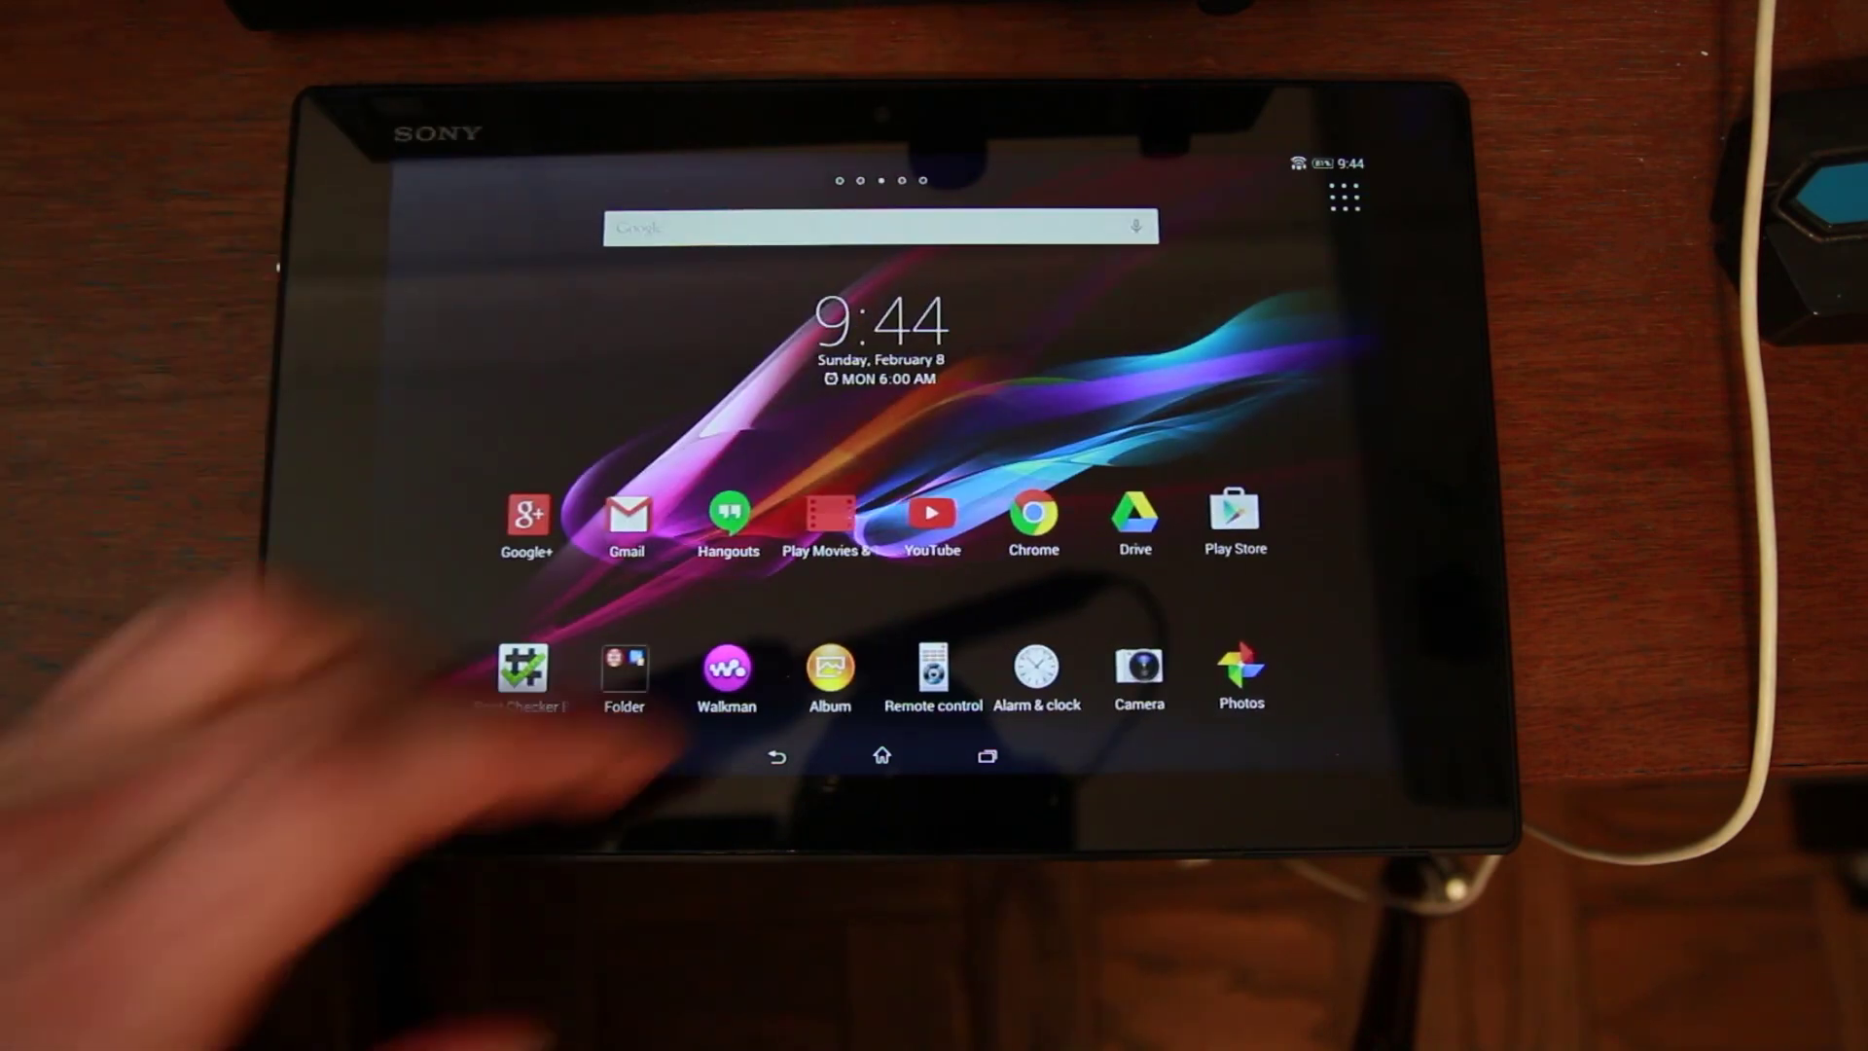
{"action": "left_click", "coordinate": [523, 668]}
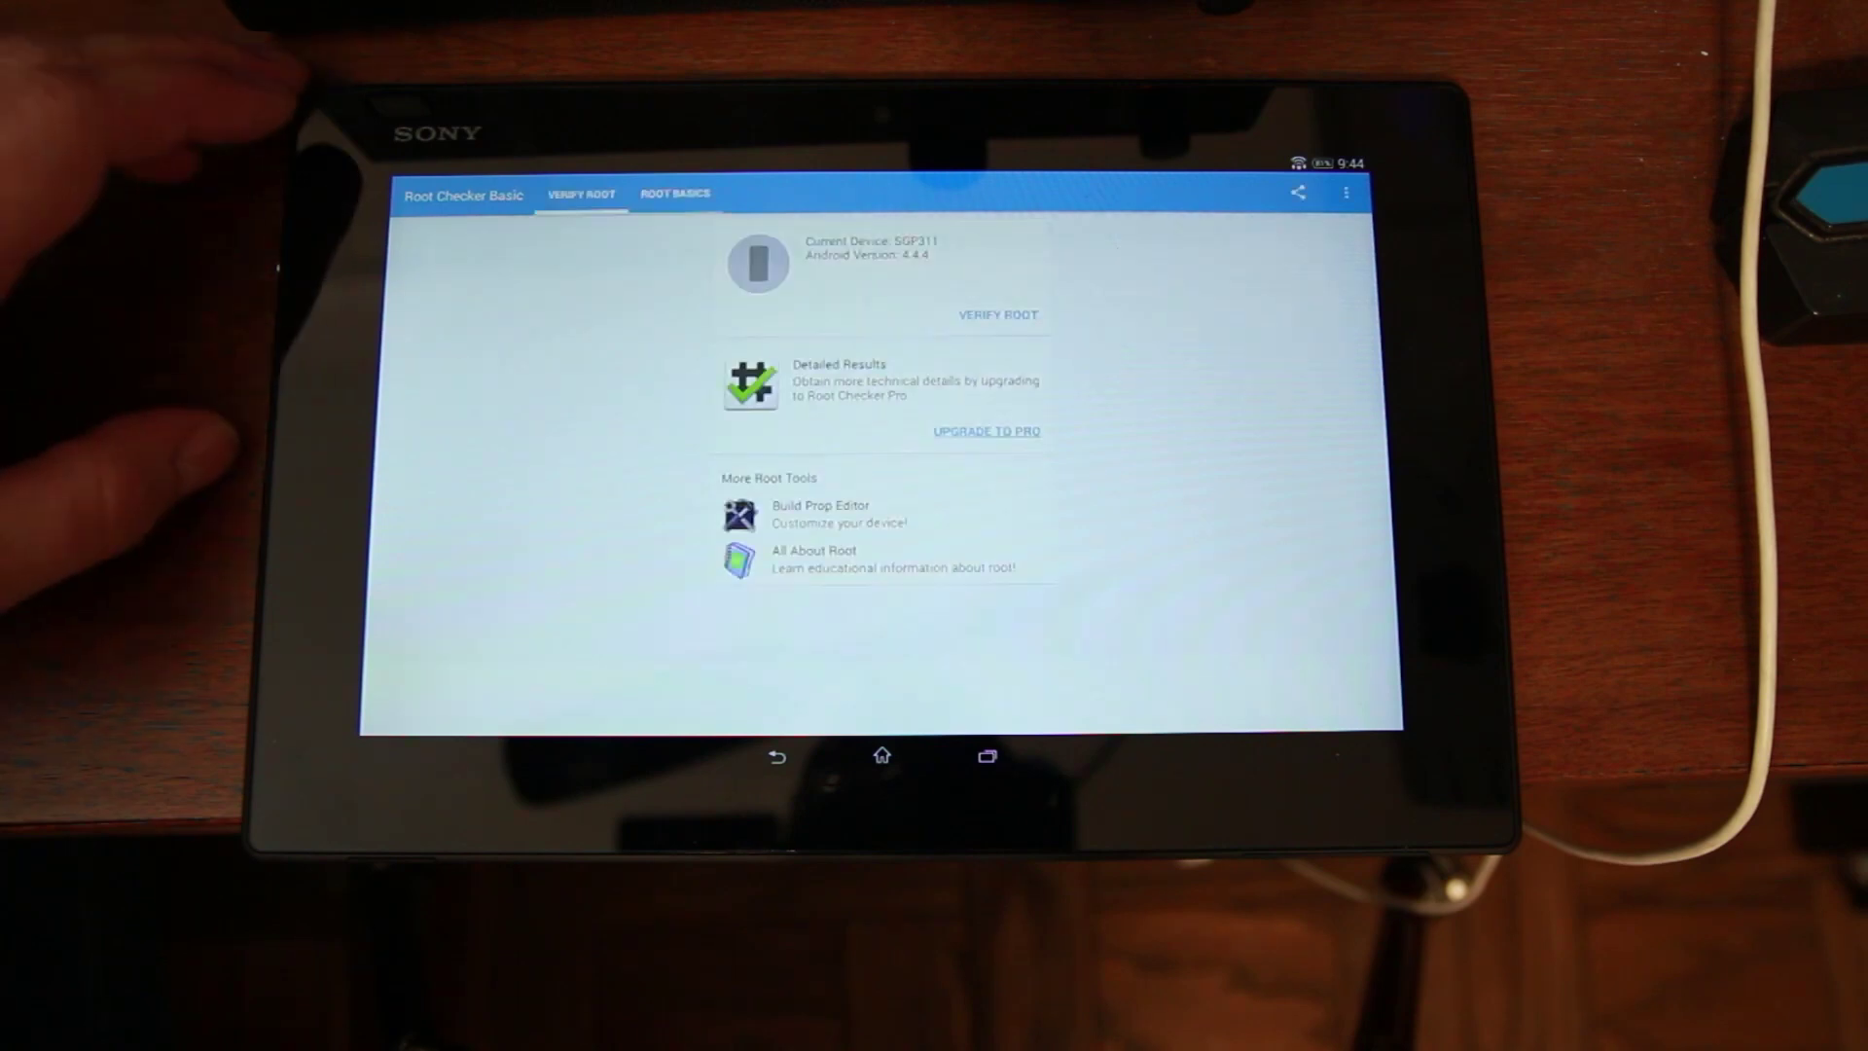
{"action": "left_click", "coordinate": [999, 314]}
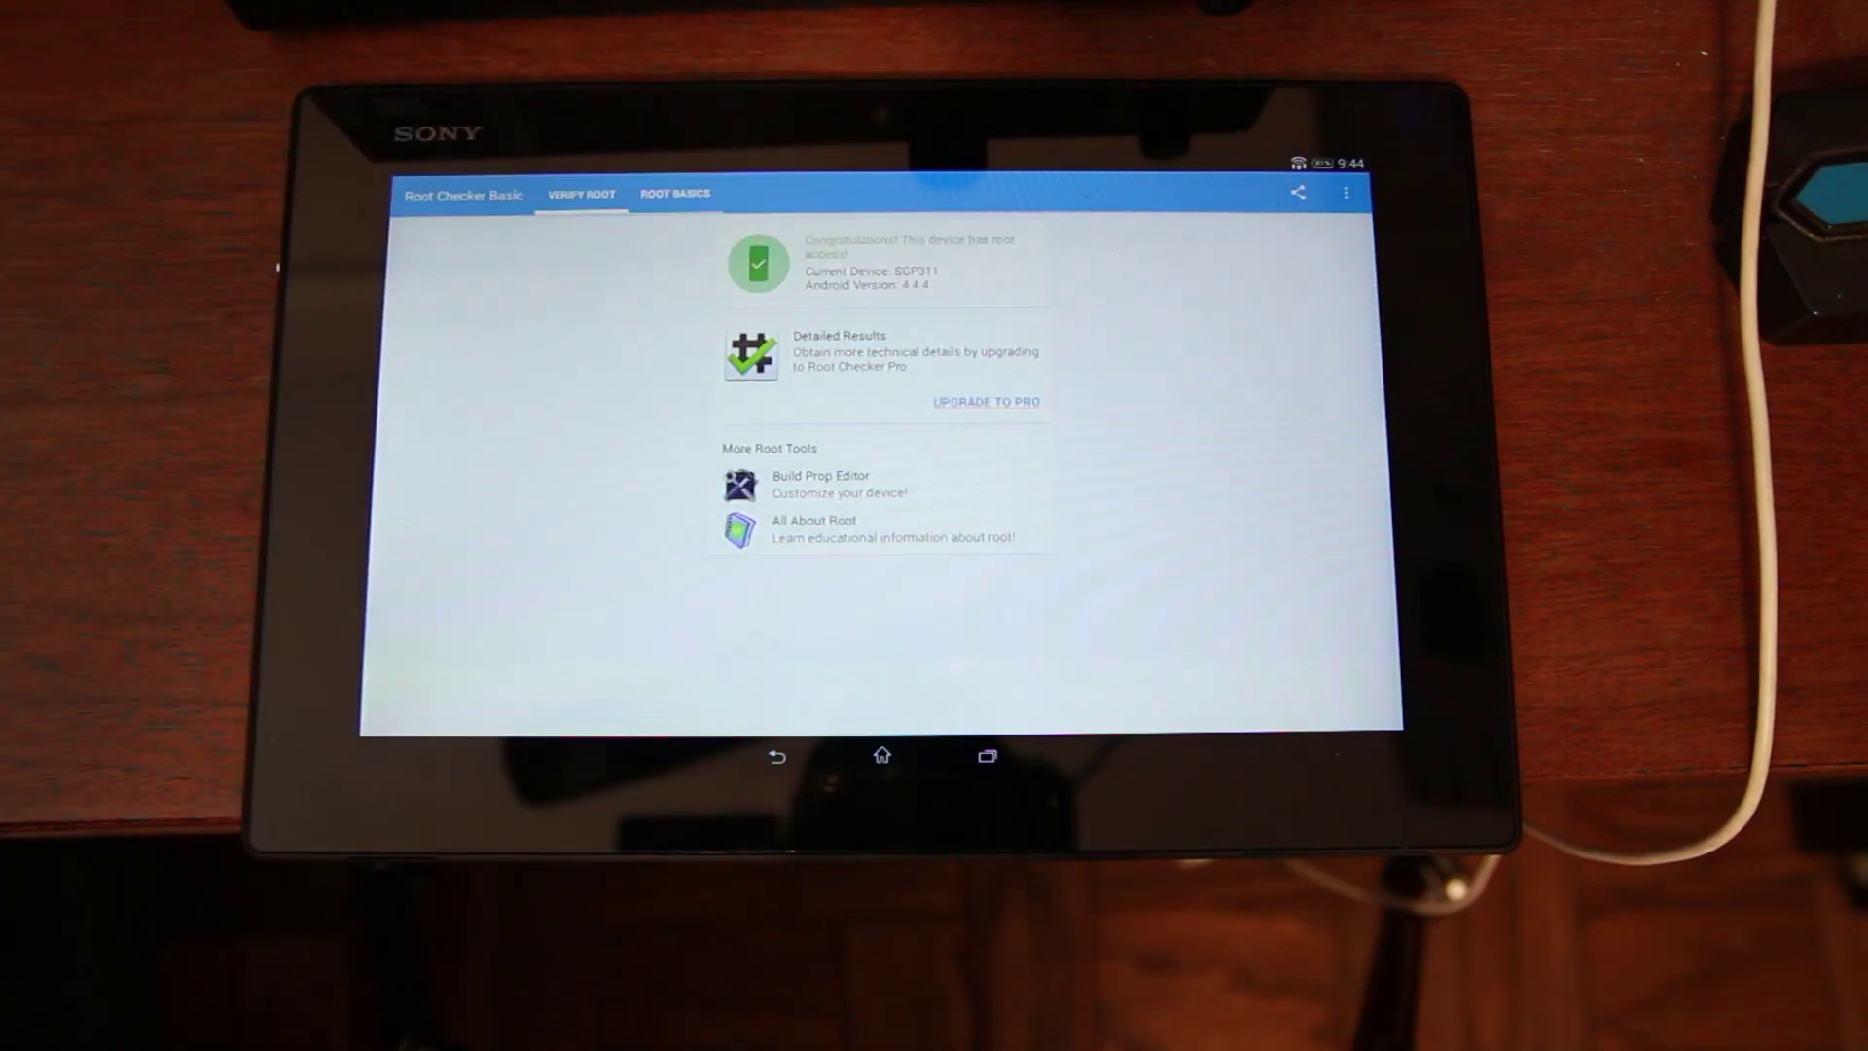
{"action": "left_click", "coordinate": [881, 756]}
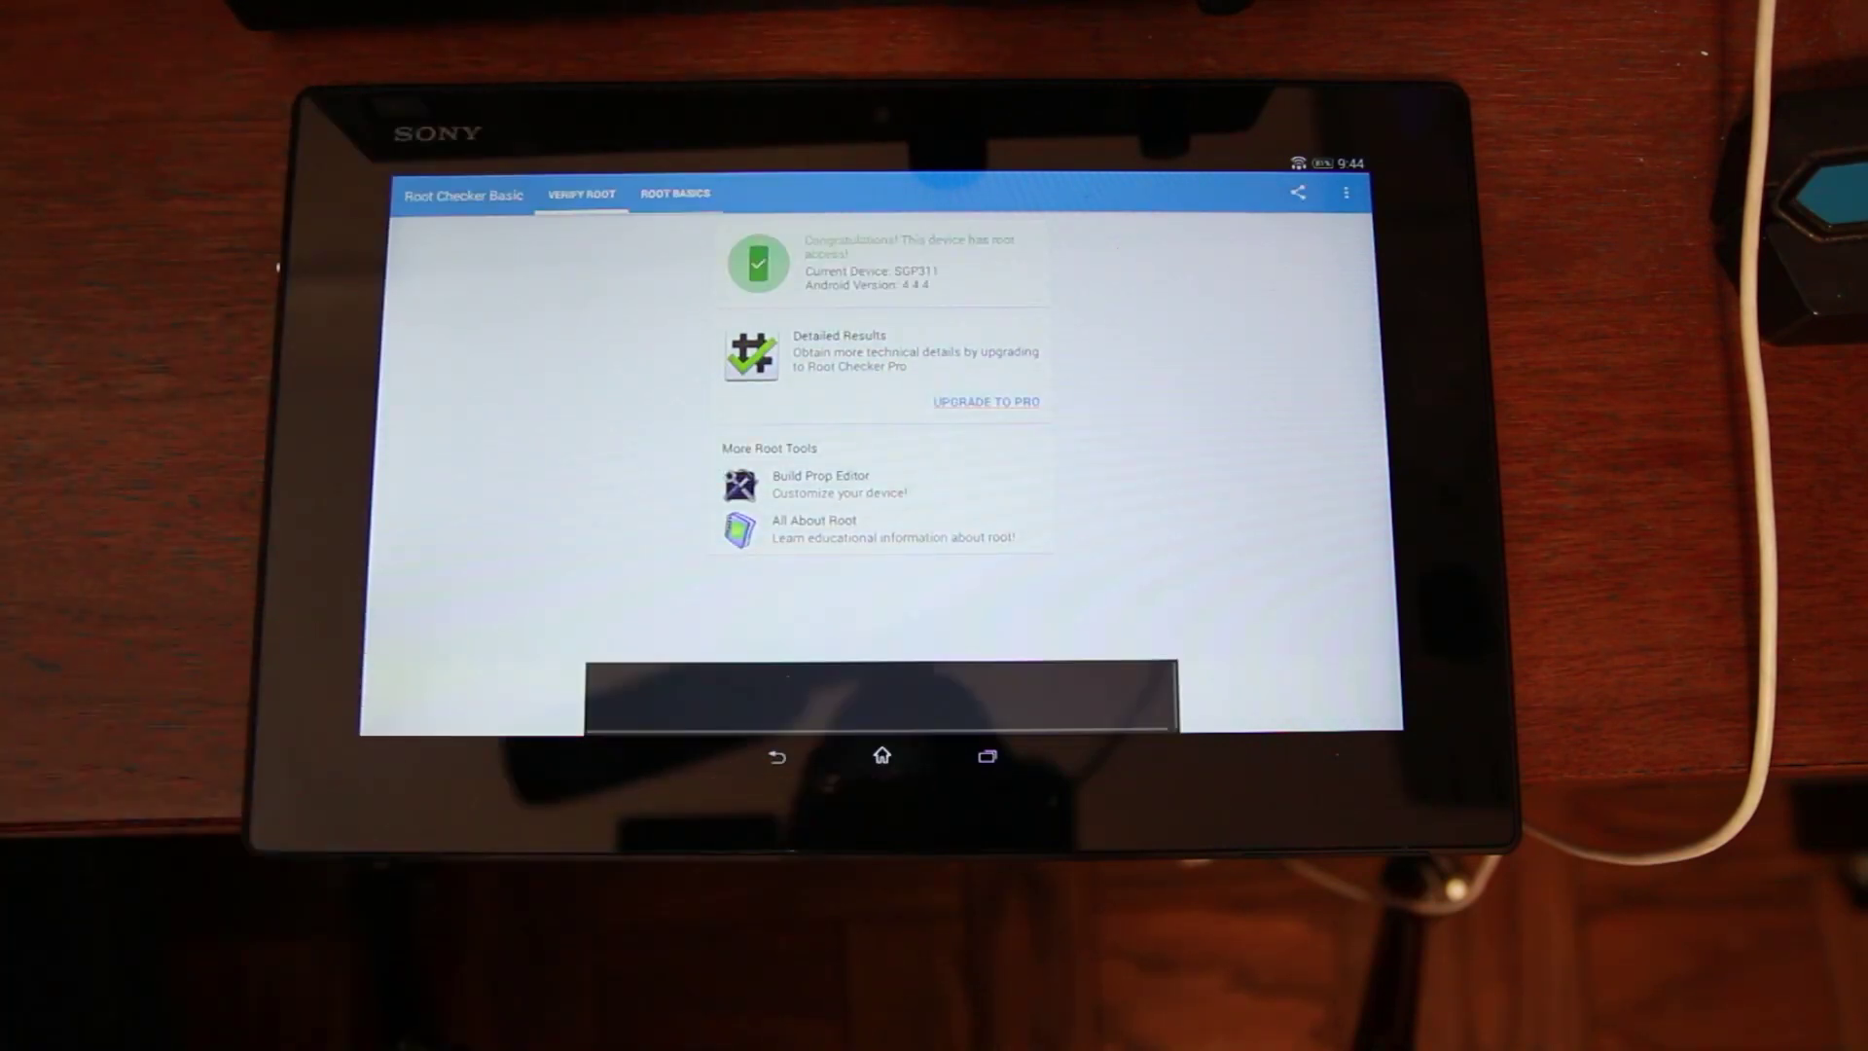